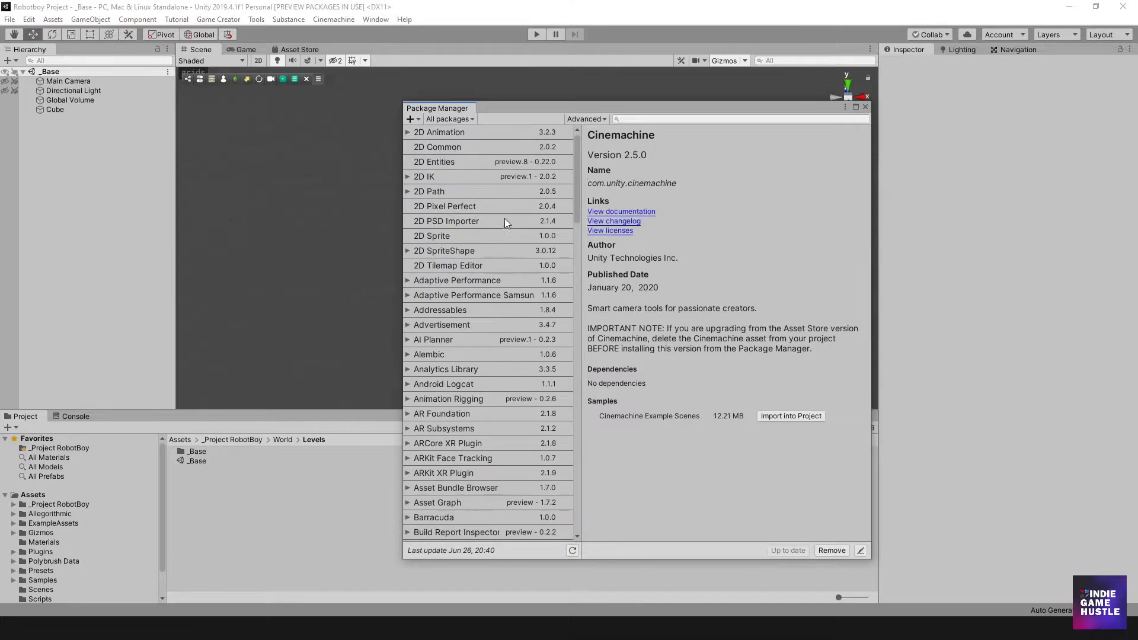
# - Search My Assets in the Package Manager for Chibi Characters
pyautogui.click(633, 119)
pyautogui.write('Chibi Characters')
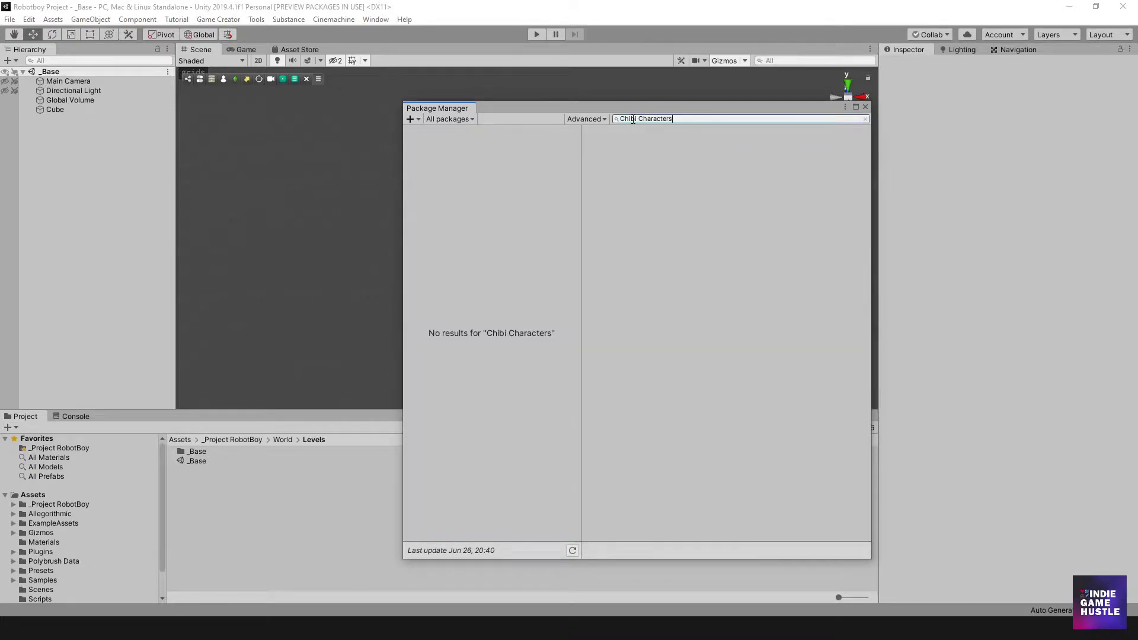
pyautogui.click(465, 120)
pyautogui.click(461, 162)
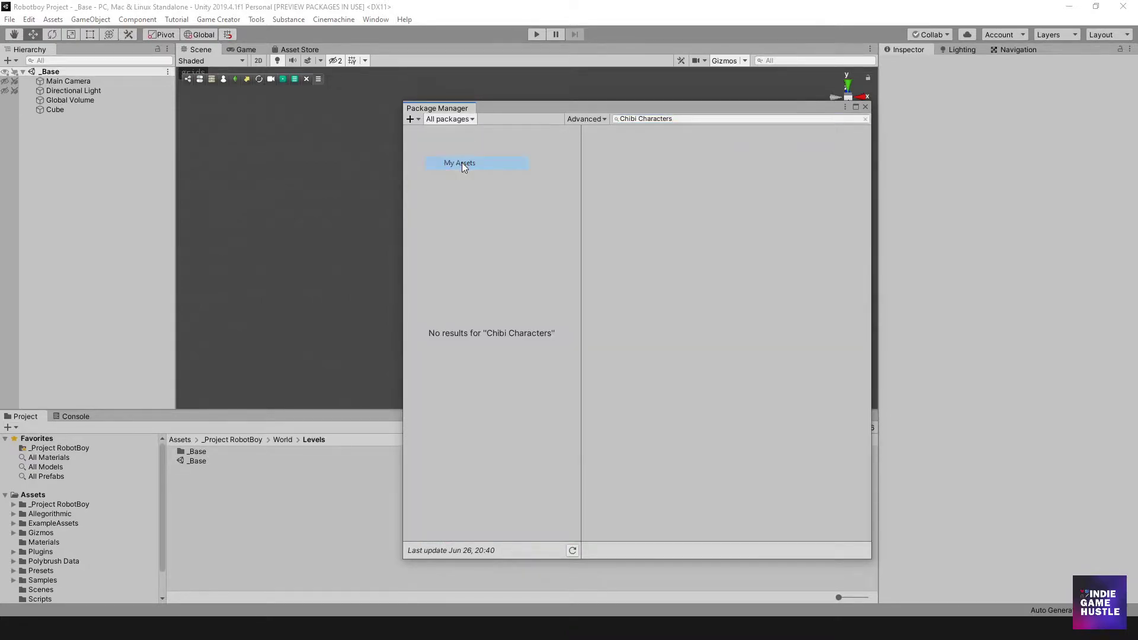
pyautogui.moveTo(660, 120); pyautogui.dragTo(602, 118)
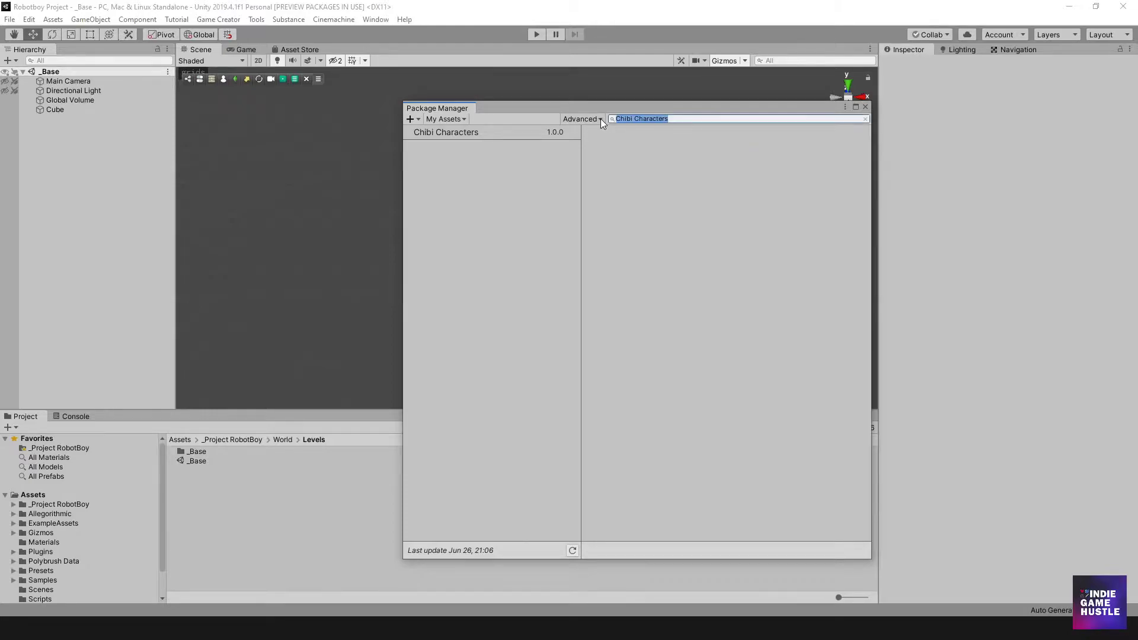
pyautogui.press('BackSpace')
pyautogui.write('Chibi Characters')
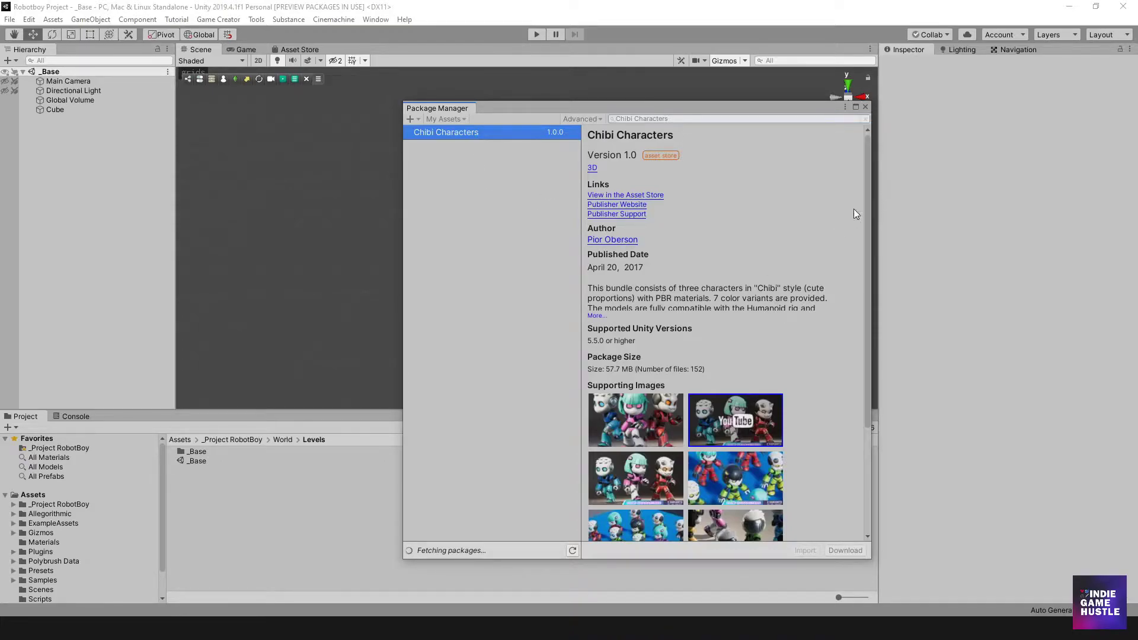
# - Examine the Chibi Characters package details, including the full description, supported versions, package size and supporting images
pyautogui.moveTo(869, 191); pyautogui.dragTo(862, 233)
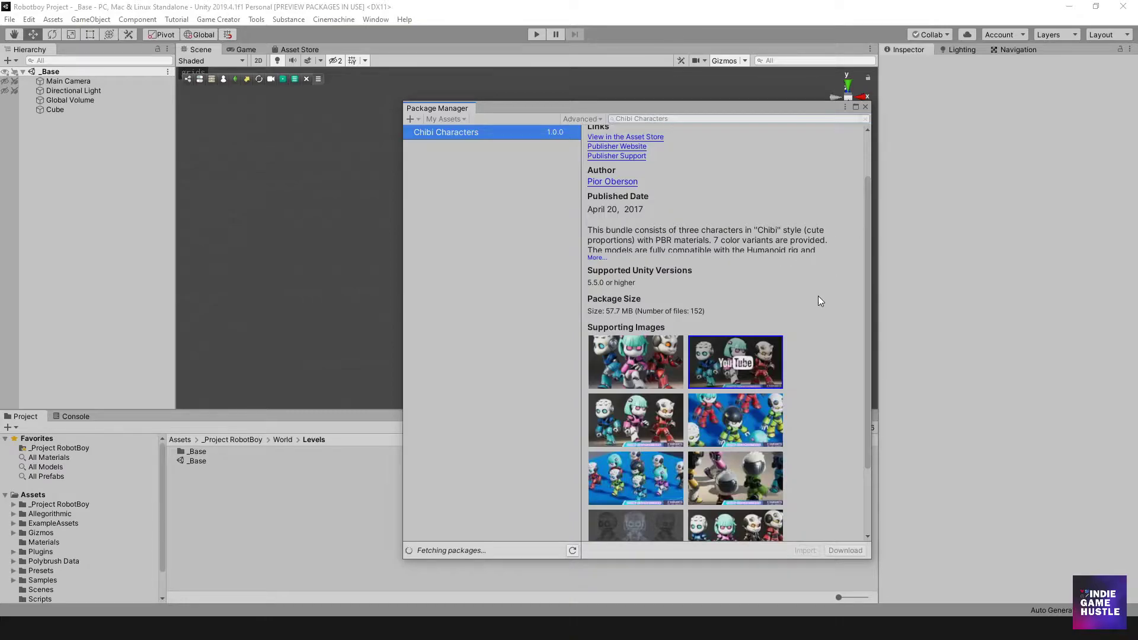
pyautogui.moveTo(793, 104); pyautogui.dragTo(778, 20)
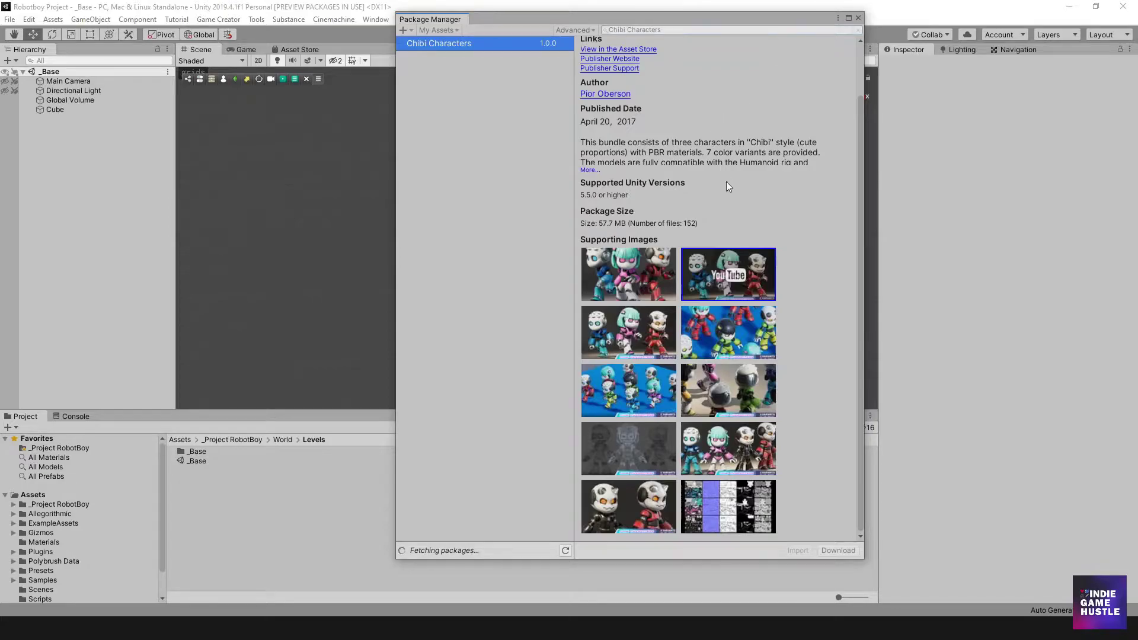
pyautogui.scroll(2, 726, 178)
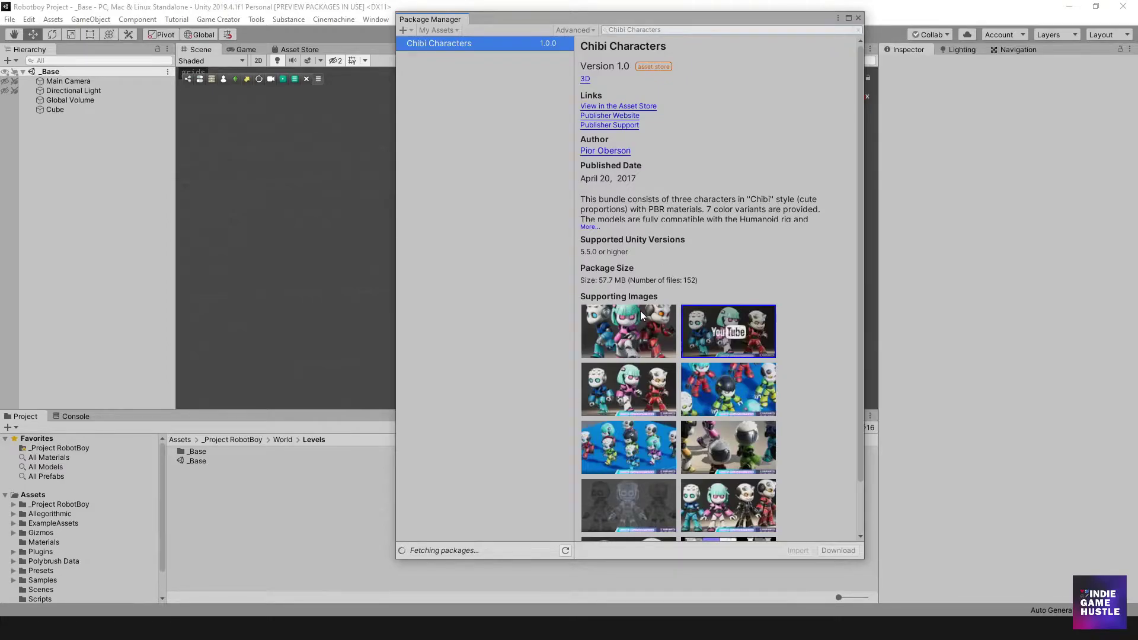
pyautogui.scroll(-1, 652, 249)
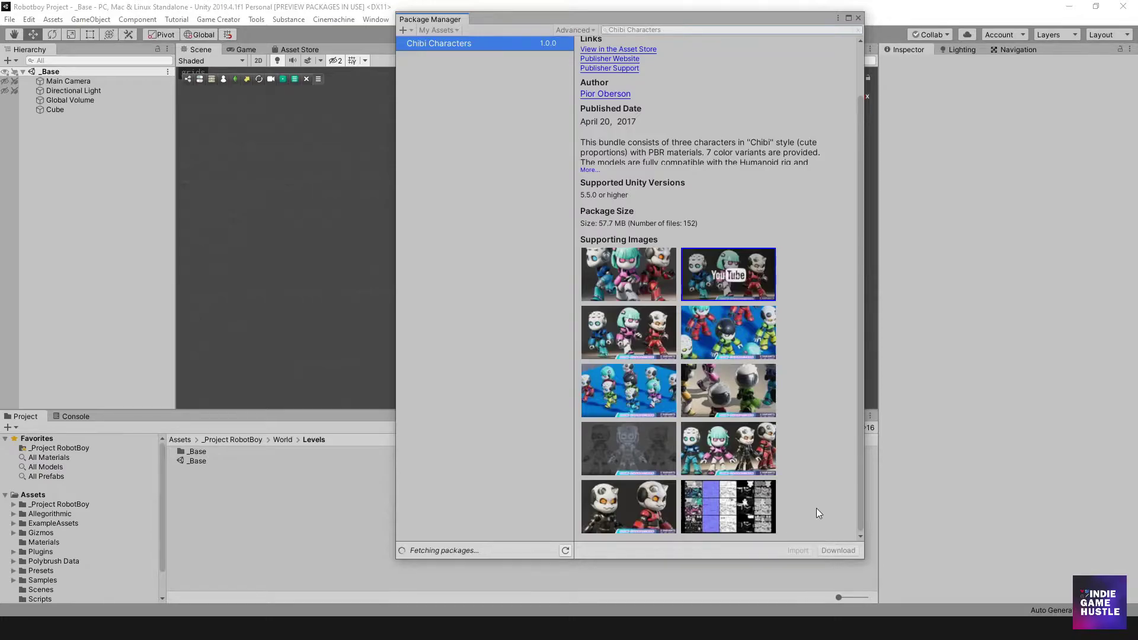
pyautogui.scroll(1, 828, 507)
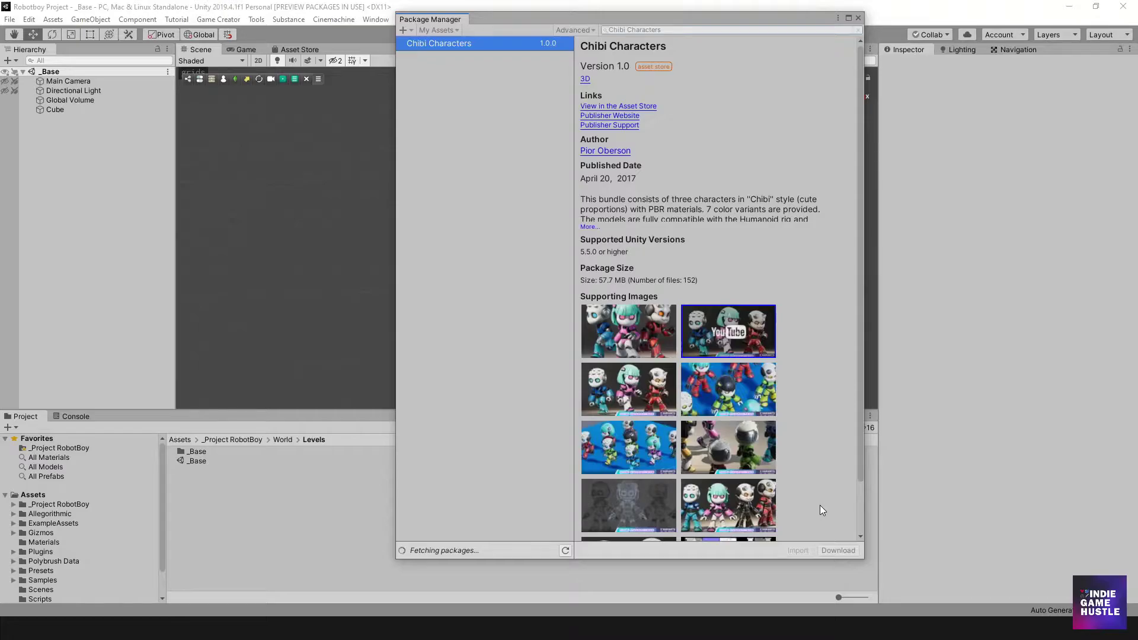
pyautogui.click(590, 226)
pyautogui.moveTo(671, 21); pyautogui.dragTo(759, 63)
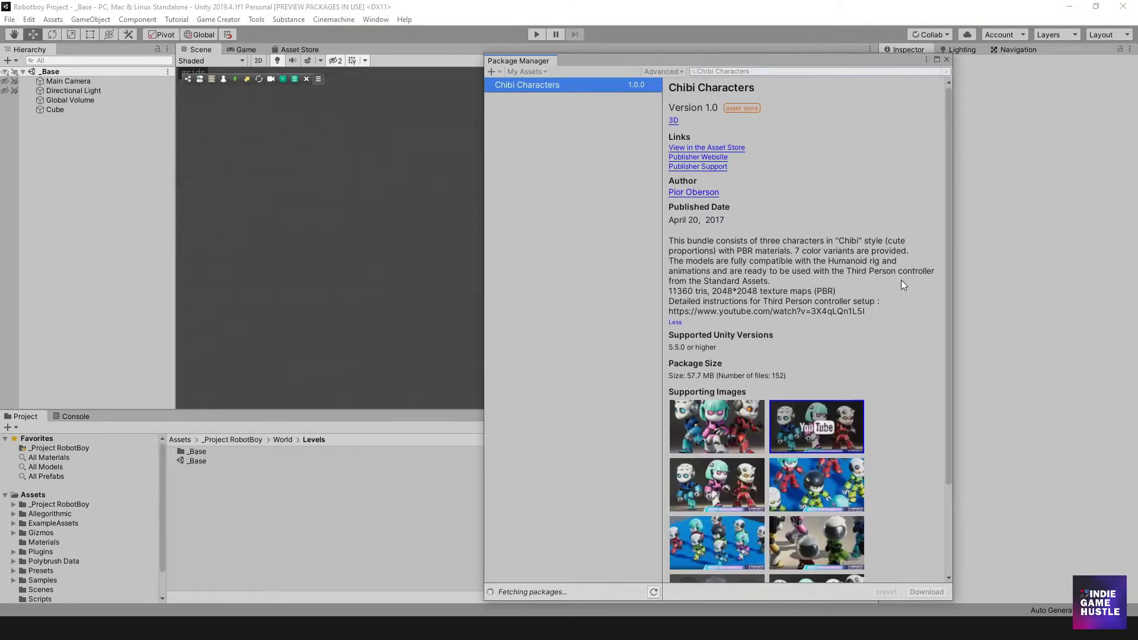
pyautogui.moveTo(948, 309); pyautogui.dragTo(945, 431)
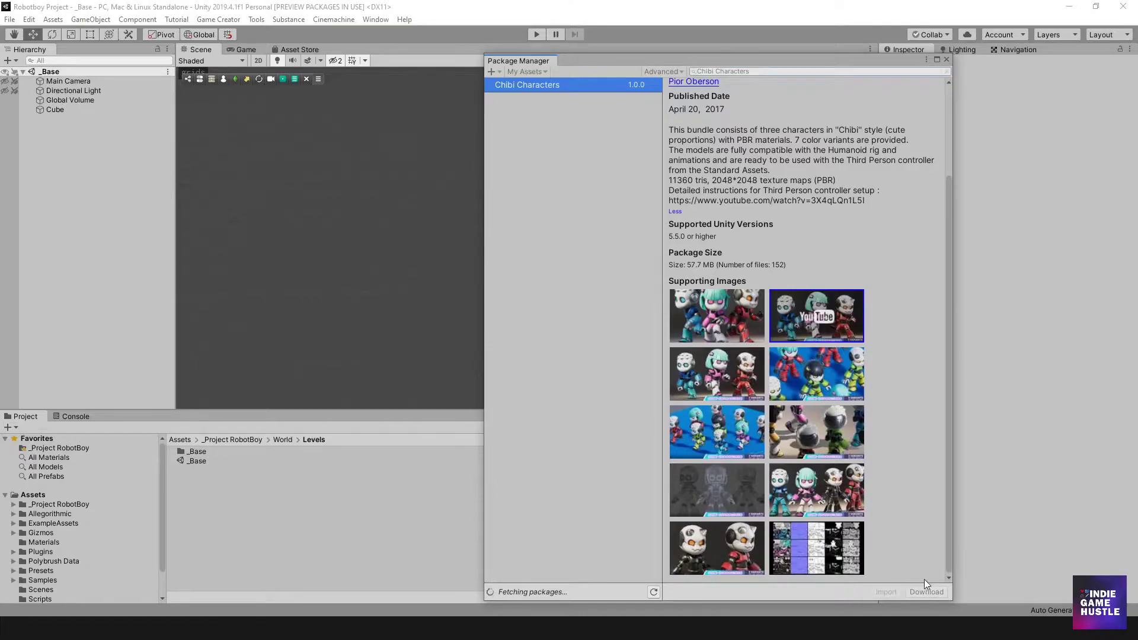
pyautogui.moveTo(946, 545); pyautogui.dragTo(930, 568)
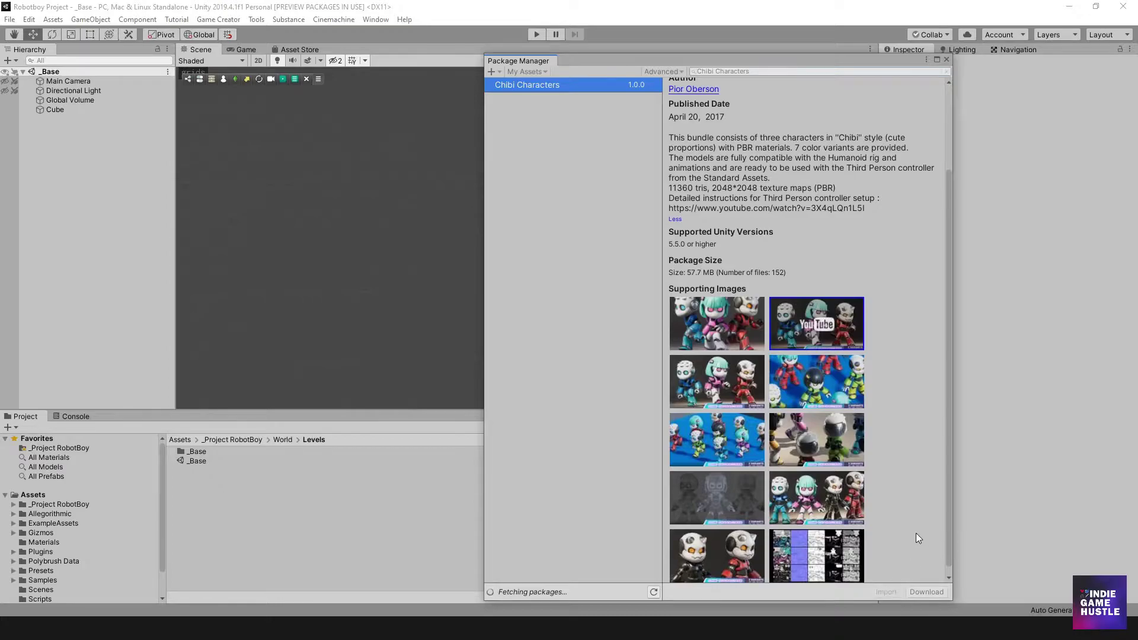
pyautogui.scroll(4, 881, 483)
pyautogui.scroll(1, 880, 483)
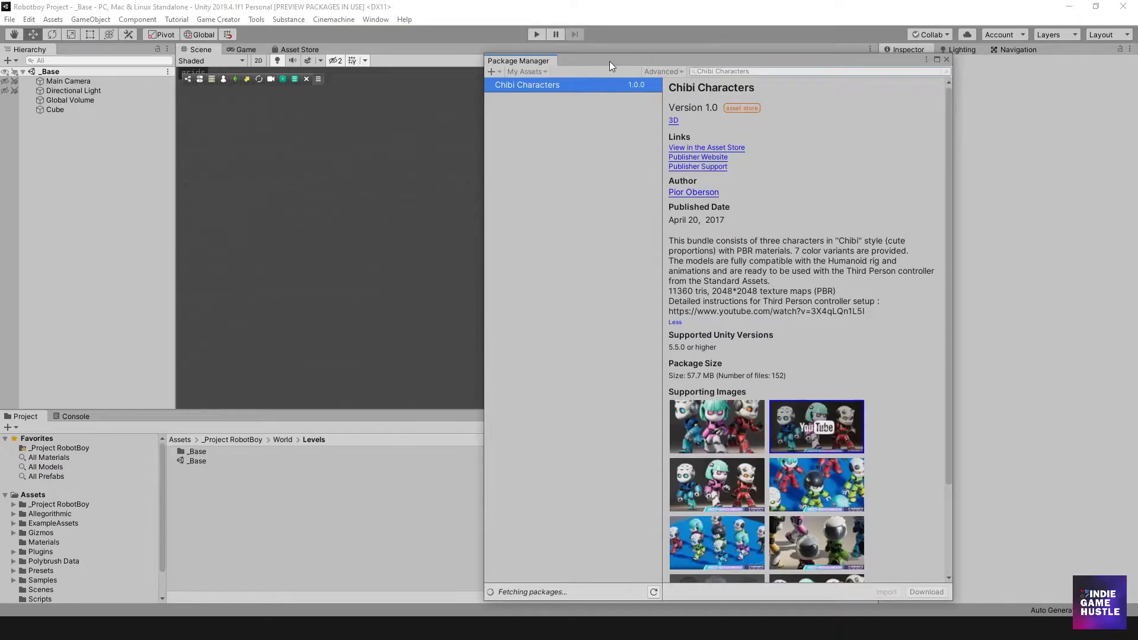
# - Move the Package Manager out of the way and download Chibi Characters from its Asset Store page
pyautogui.moveTo(575, 63); pyautogui.dragTo(453, 434)
pyautogui.click(318, 50)
pyautogui.scroll(-2, 588, 313)
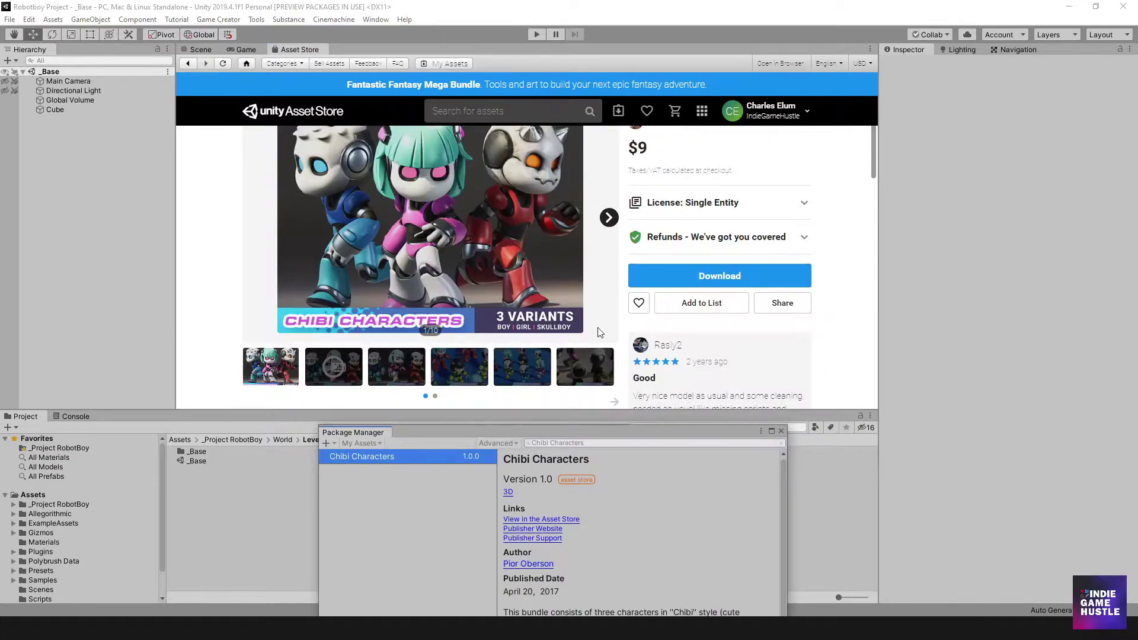
pyautogui.click(673, 276)
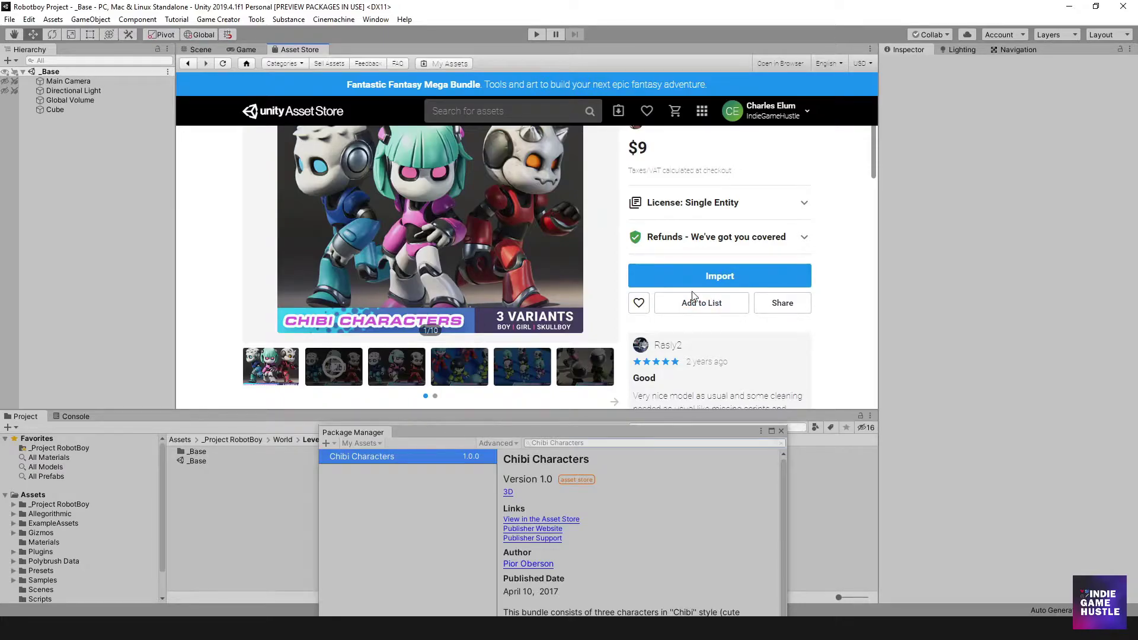
pyautogui.scroll(-1, 767, 299)
pyautogui.scroll(1, 765, 285)
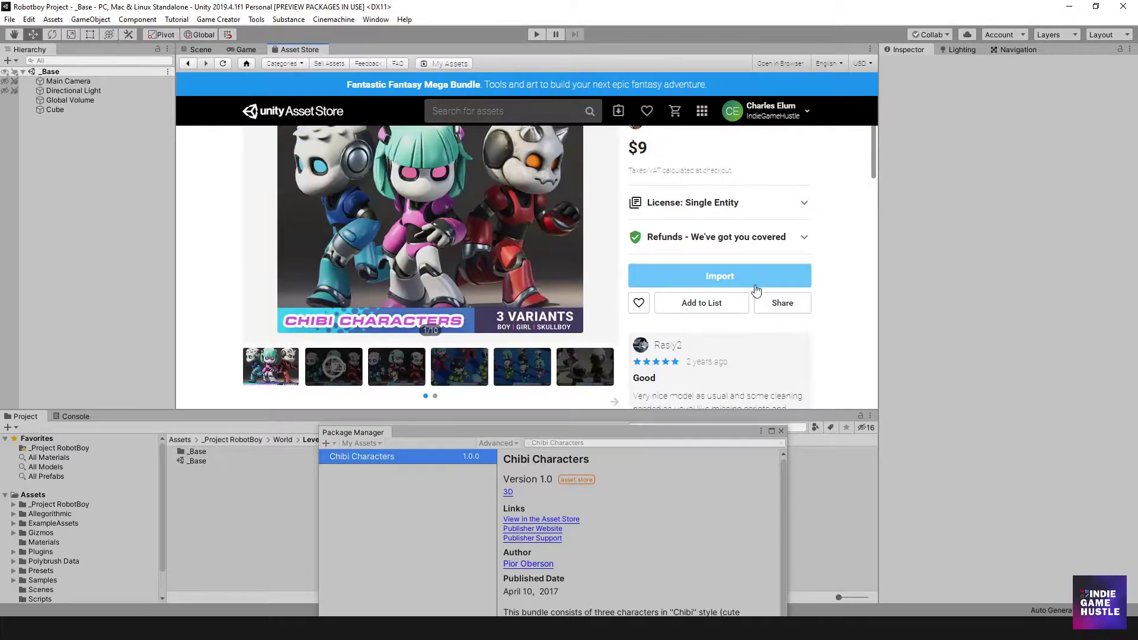
# - Review the downloaded Chibi Characters package's description and supporting images in the Package Manager
pyautogui.moveTo(642, 426); pyautogui.dragTo(498, 355)
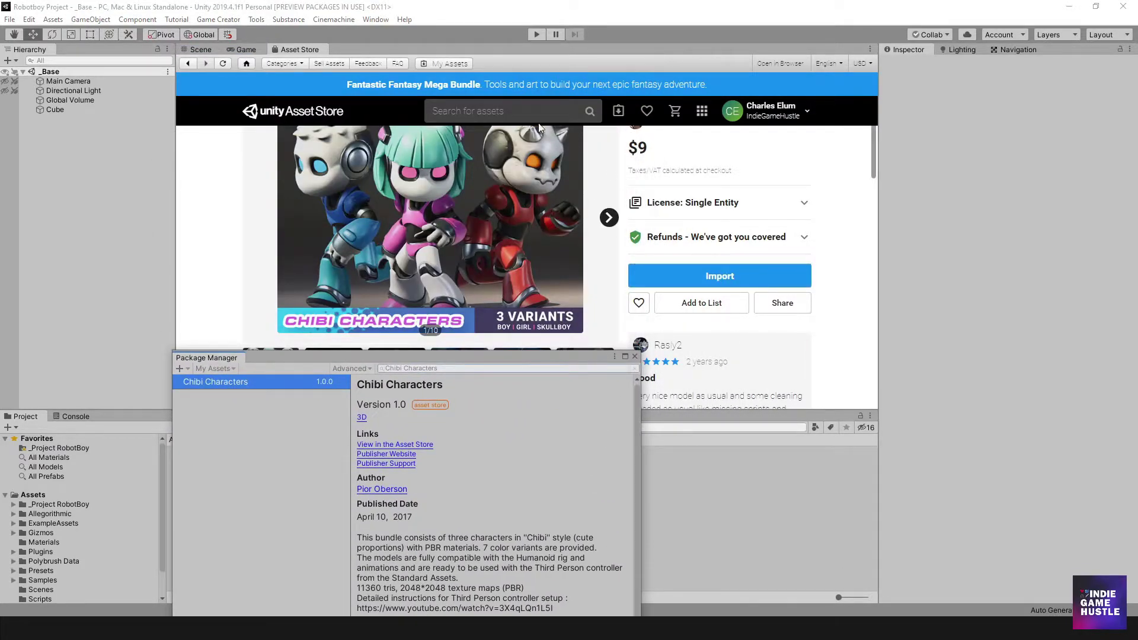
pyautogui.moveTo(523, 357); pyautogui.dragTo(515, 88)
pyautogui.scroll(-3, 501, 303)
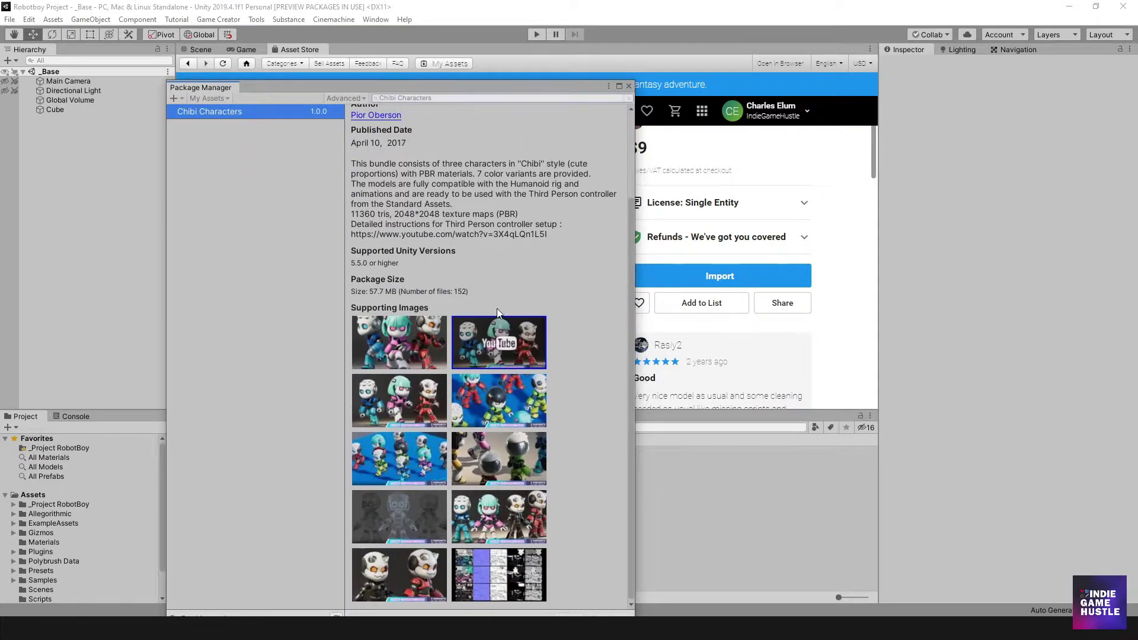
pyautogui.scroll(3, 491, 307)
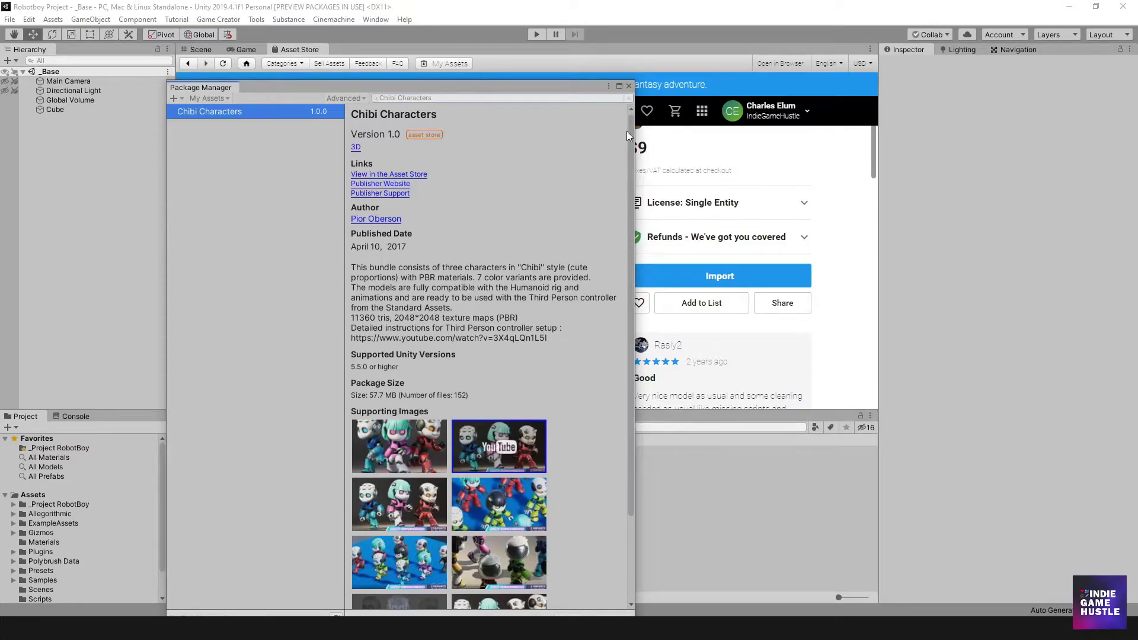
pyautogui.scroll(-2, 578, 298)
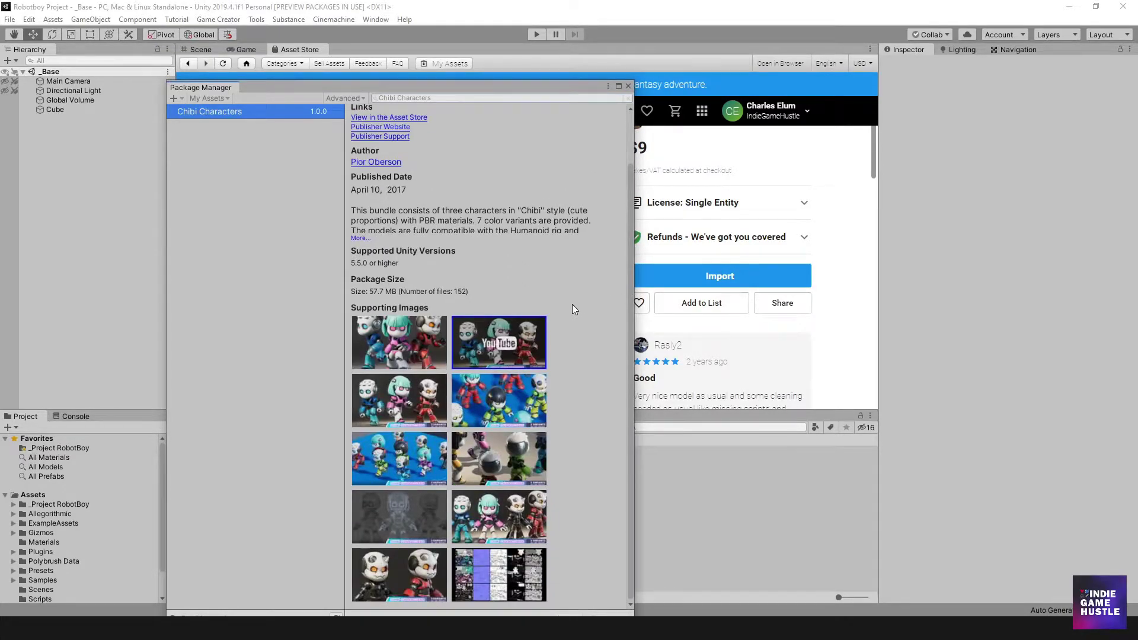
# - Start the Chibi Characters import from the Asset Store page and examine the list of files in the package
pyautogui.moveTo(598, 89); pyautogui.dragTo(605, 391)
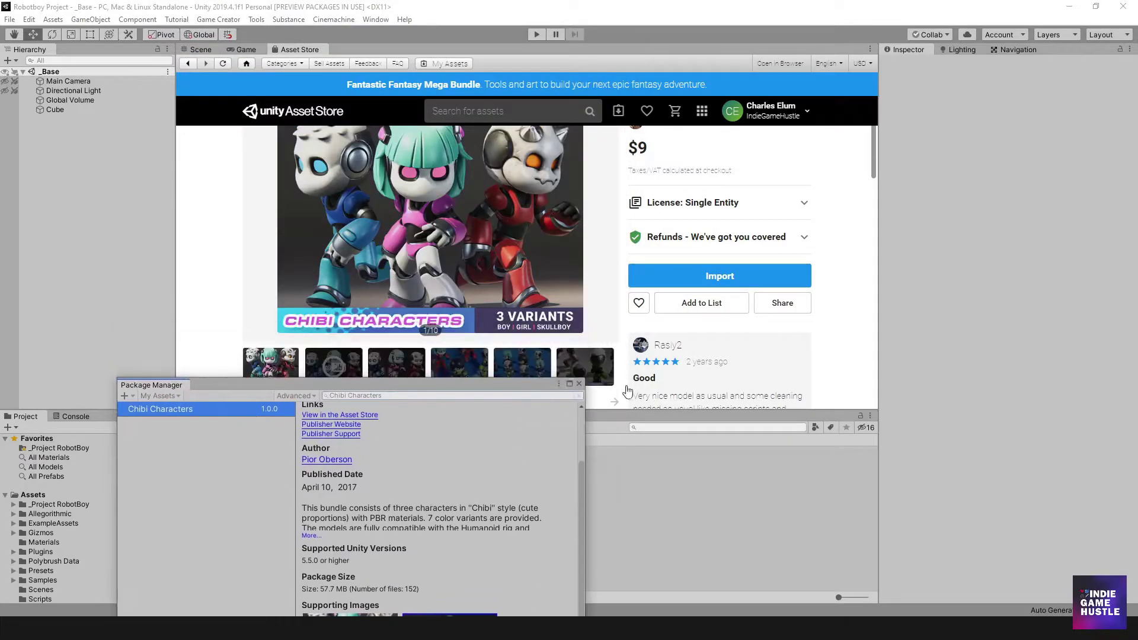
pyautogui.click(722, 276)
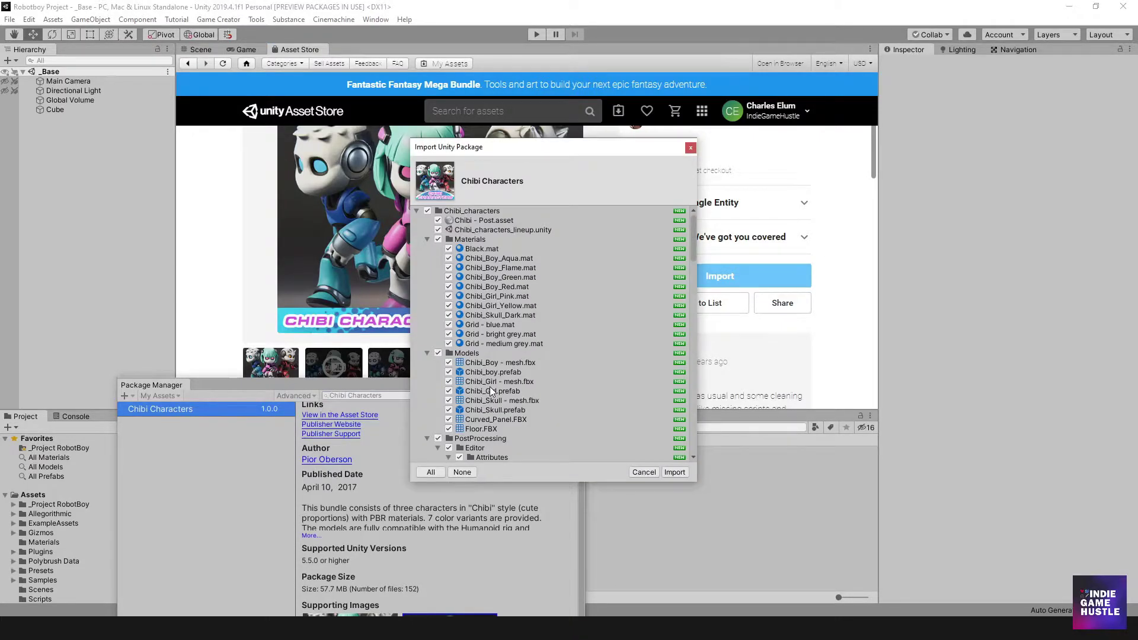
pyautogui.scroll(-5, 605, 379)
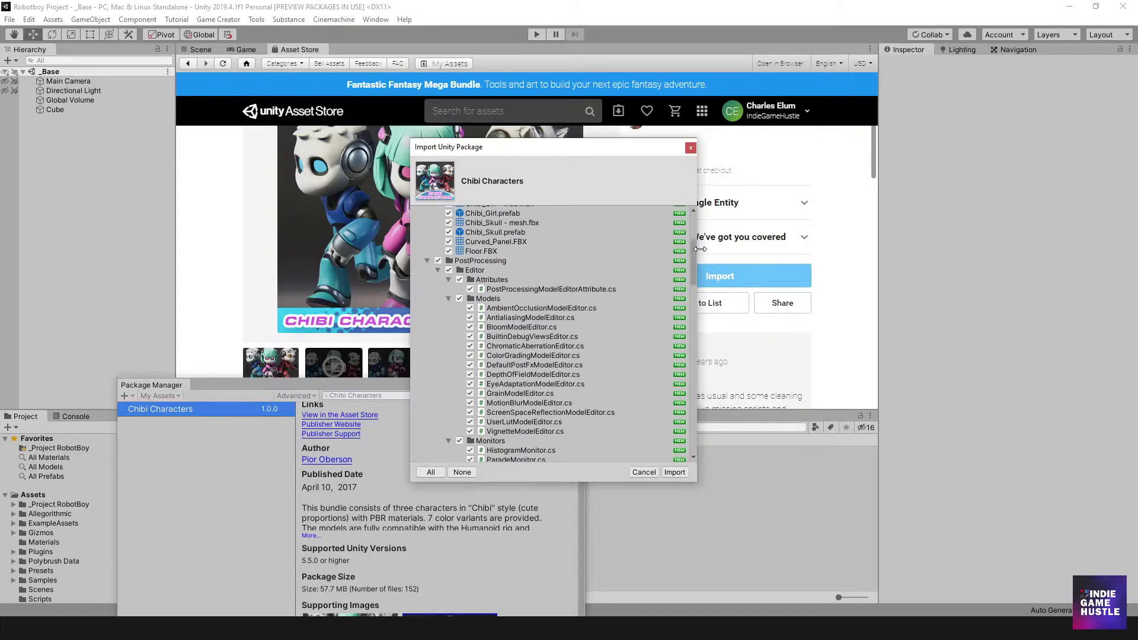
pyautogui.moveTo(695, 252); pyautogui.dragTo(684, 460)
pyautogui.scroll(20, 671, 252)
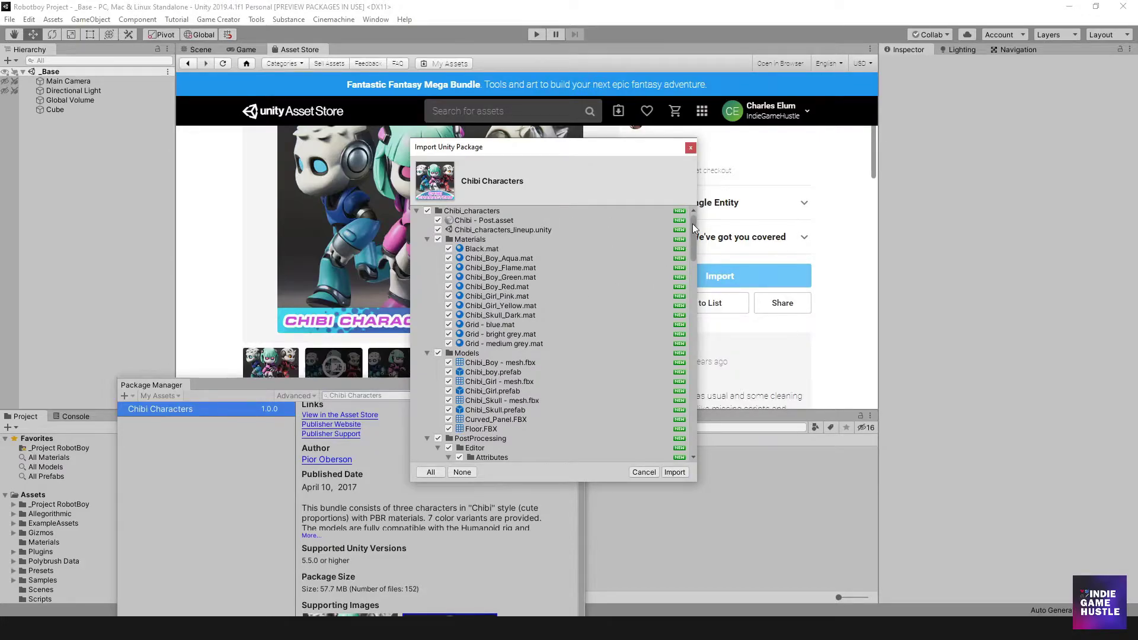
pyautogui.moveTo(695, 223); pyautogui.dragTo(695, 303)
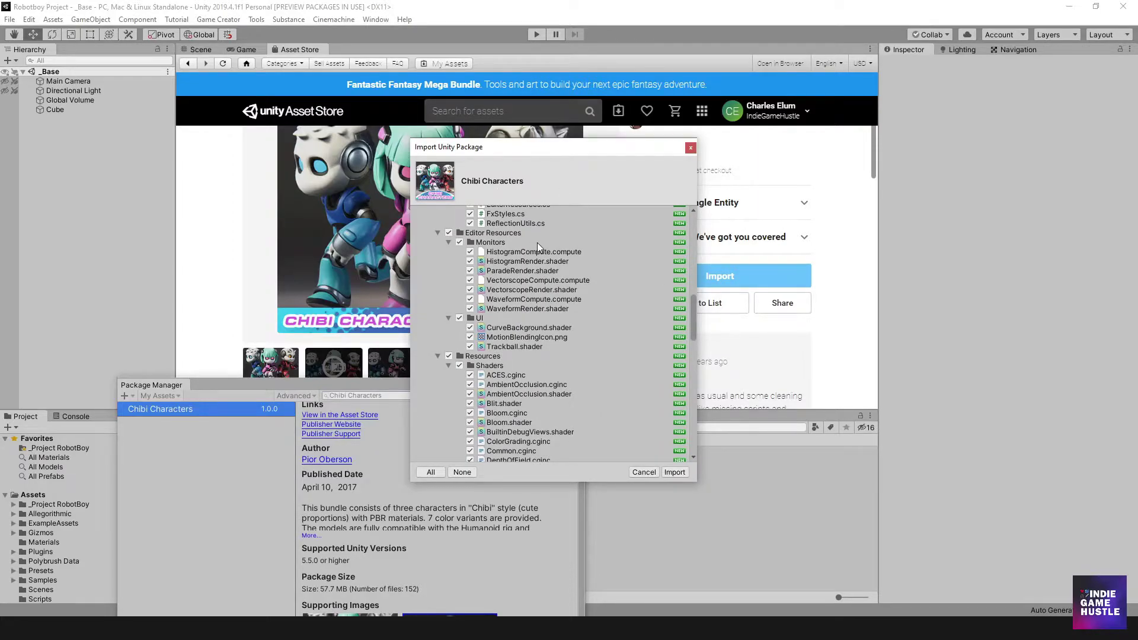
pyautogui.moveTo(696, 302); pyautogui.dragTo(686, 218)
pyautogui.scroll(1, 680, 361)
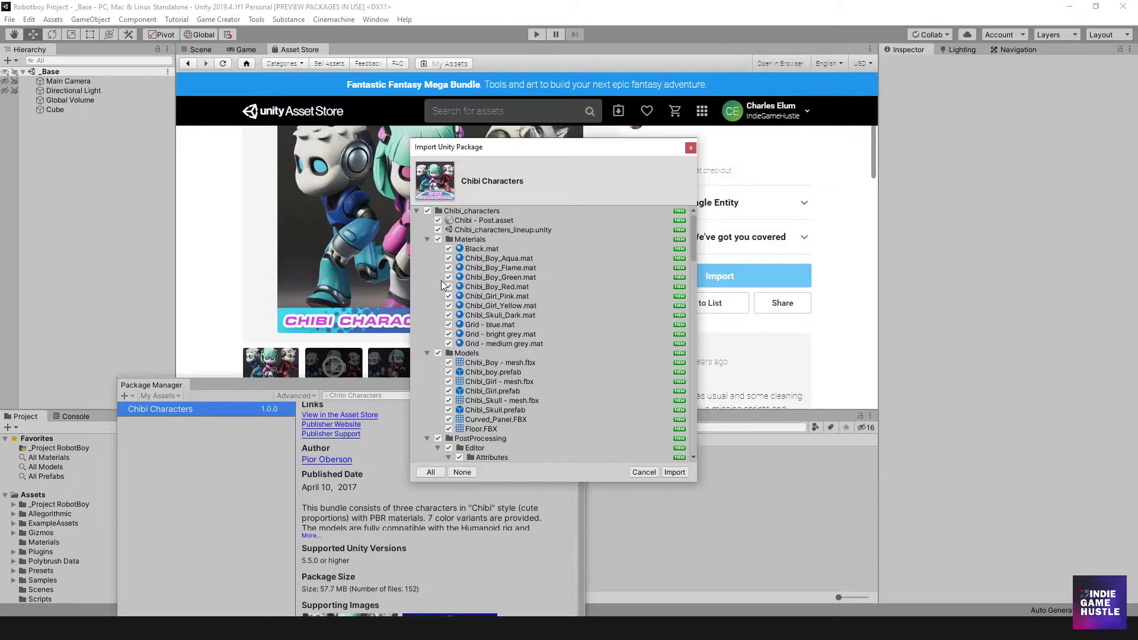
# - Deselect the entire Chibi_characters folder in the package import list
pyautogui.click(427, 211)
pyautogui.scroll(-15, 489, 314)
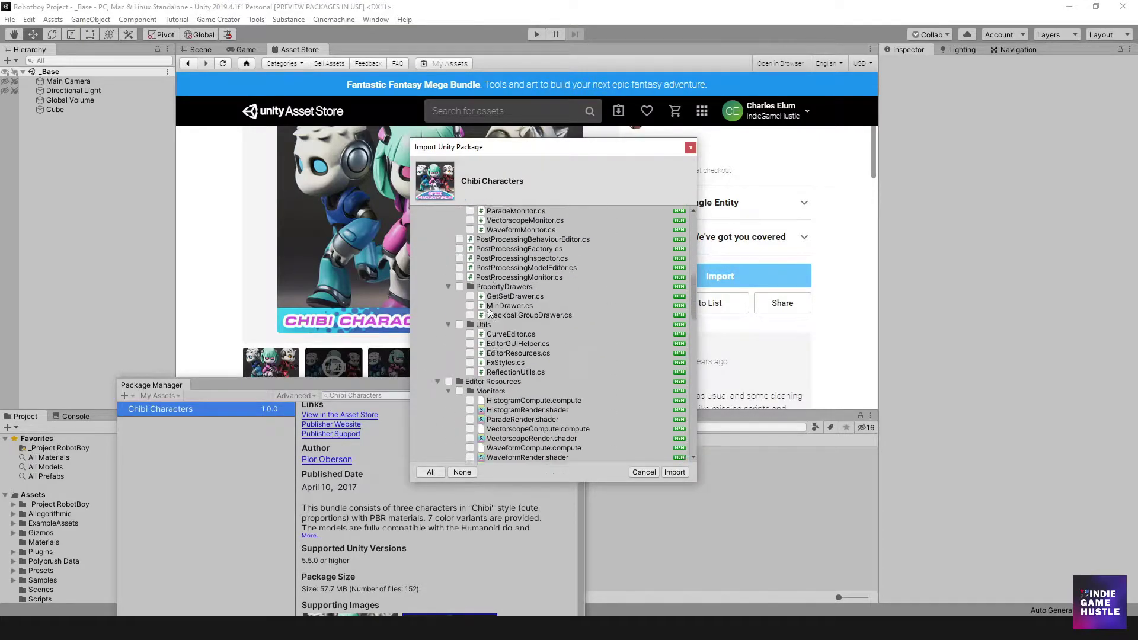
pyautogui.scroll(5, 489, 313)
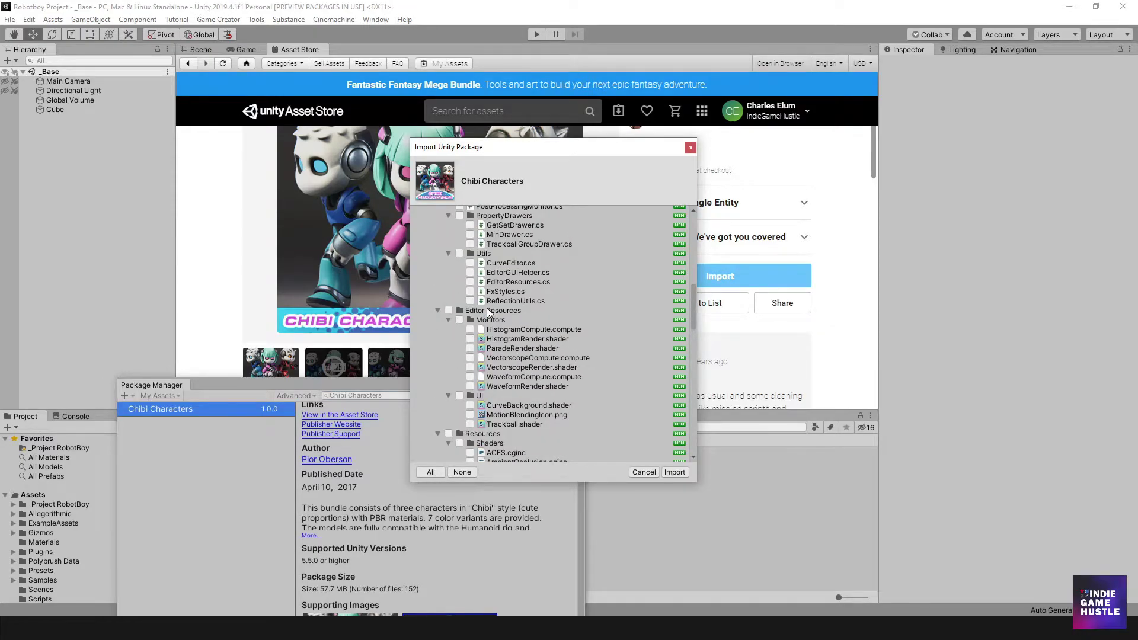
pyautogui.scroll(1, 488, 313)
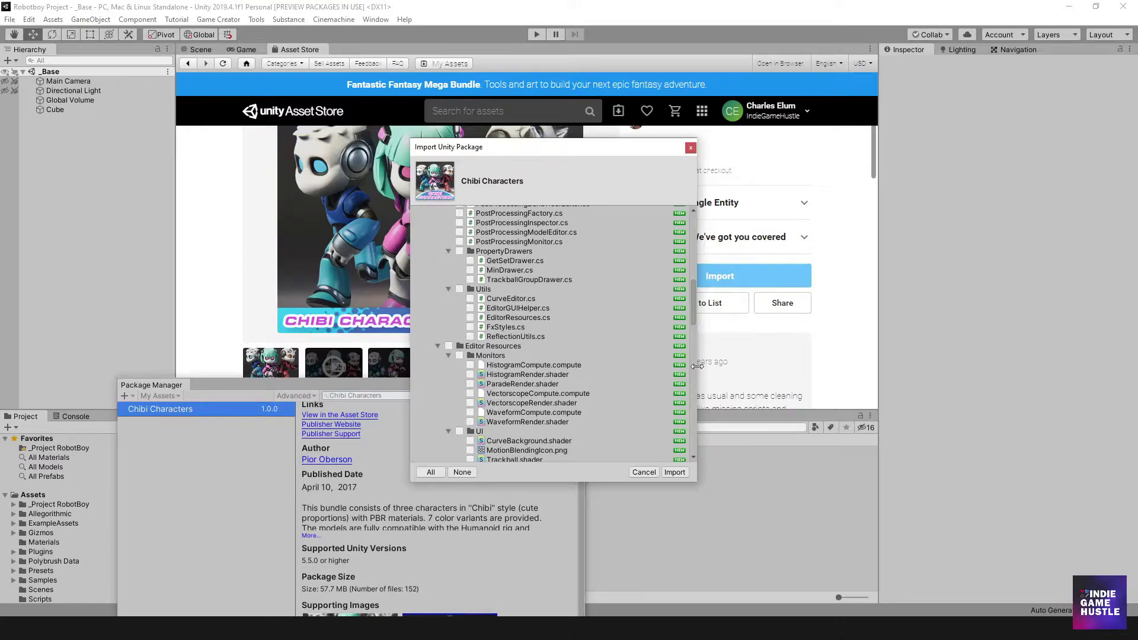
pyautogui.moveTo(692, 311); pyautogui.dragTo(687, 234)
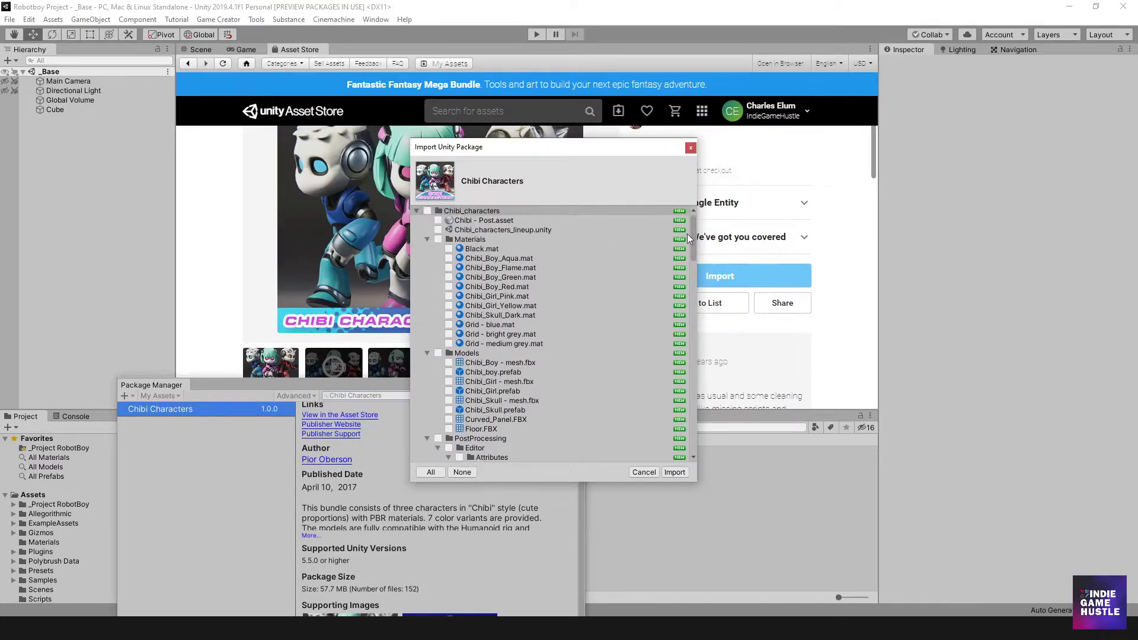
# - Include only the Materials, Models and Textures folders in the import, and collapse the PostProcessing folder
pyautogui.click(436, 238)
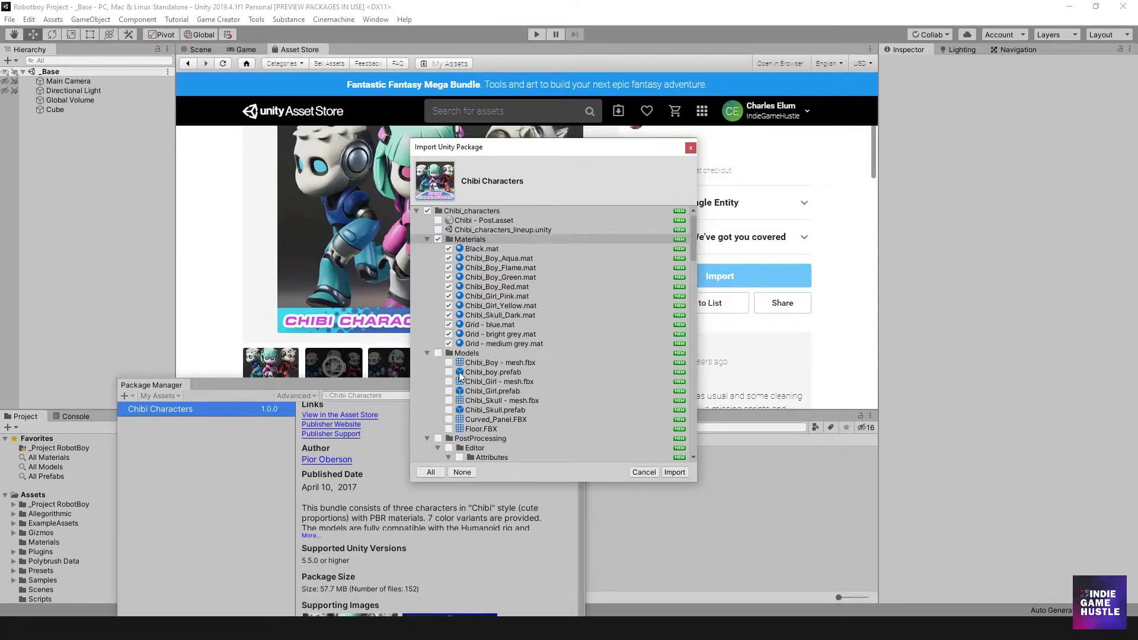
pyautogui.click(438, 353)
pyautogui.scroll(-5, 442, 308)
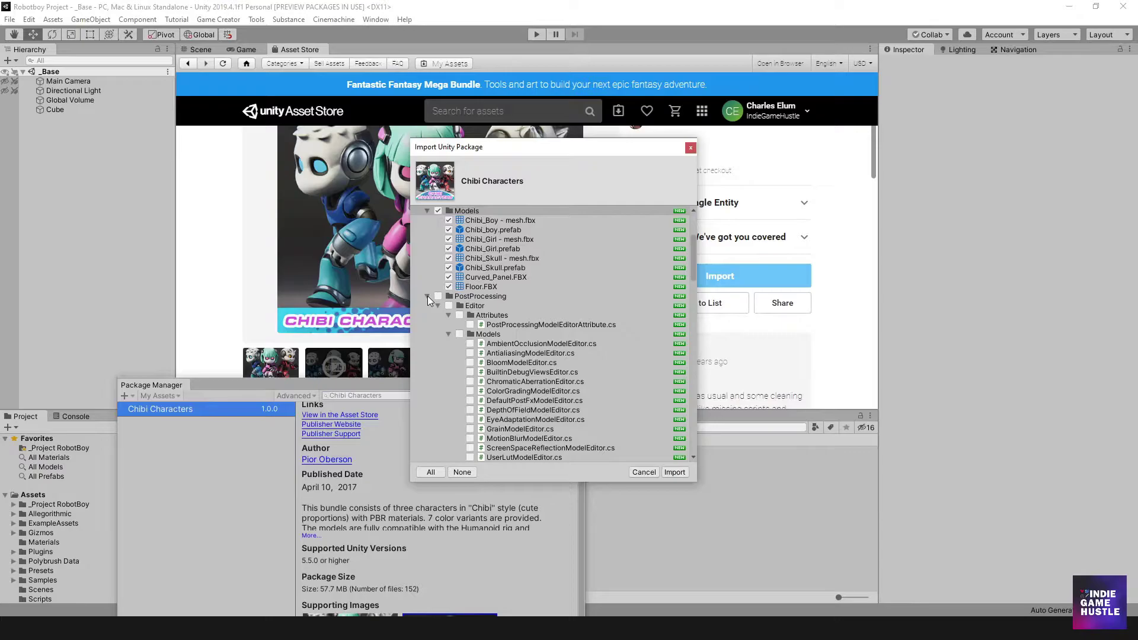
pyautogui.scroll(-3, 469, 311)
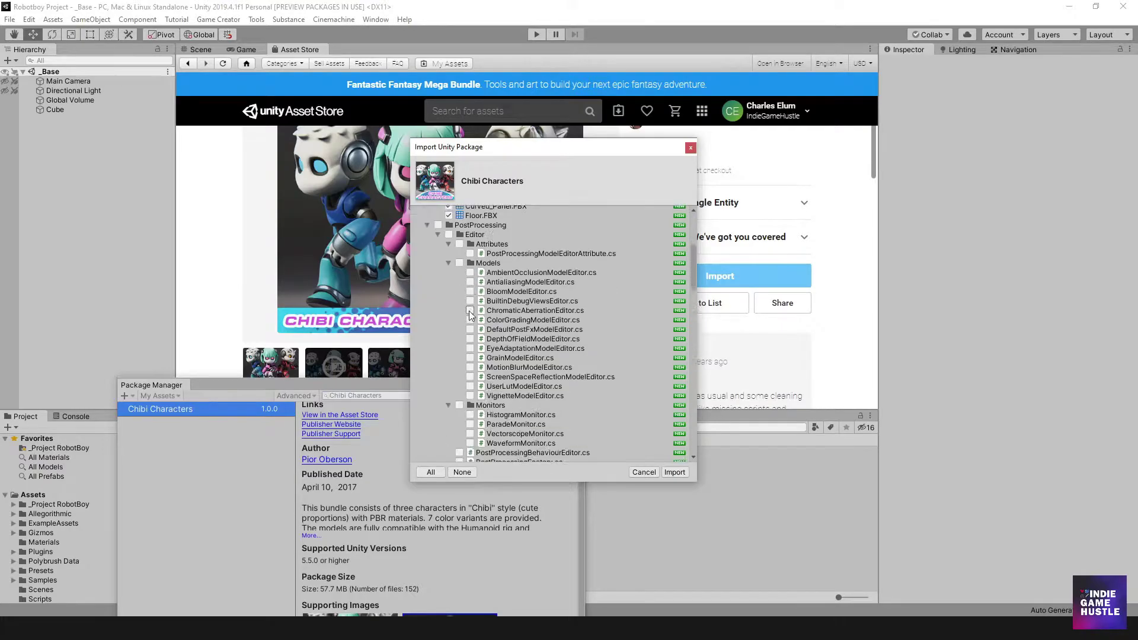
pyautogui.click(428, 224)
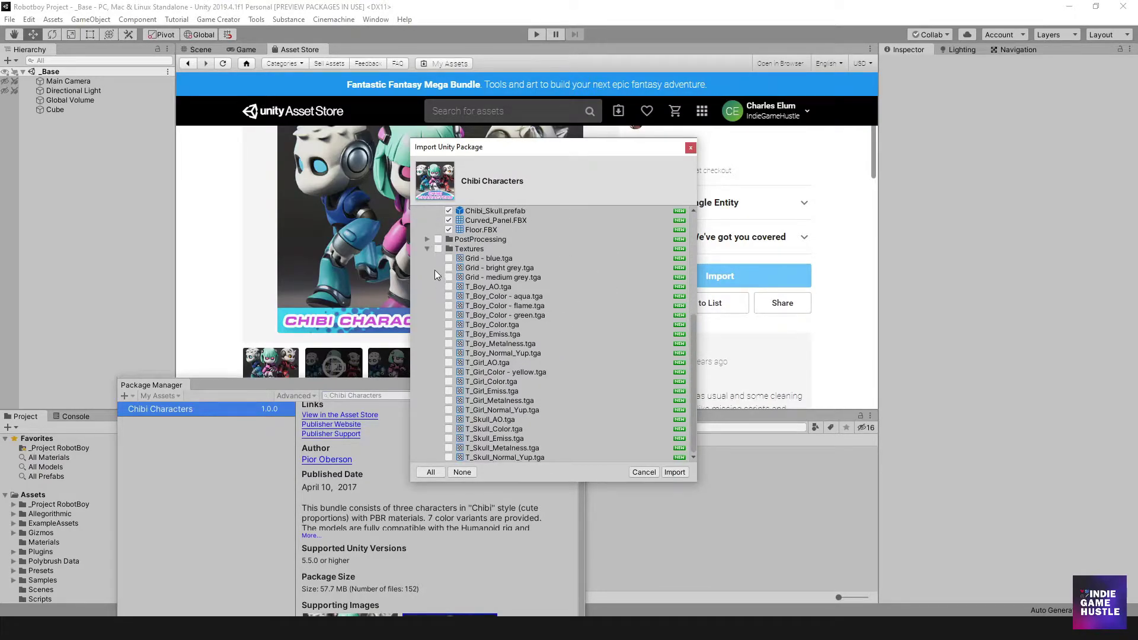
pyautogui.click(438, 249)
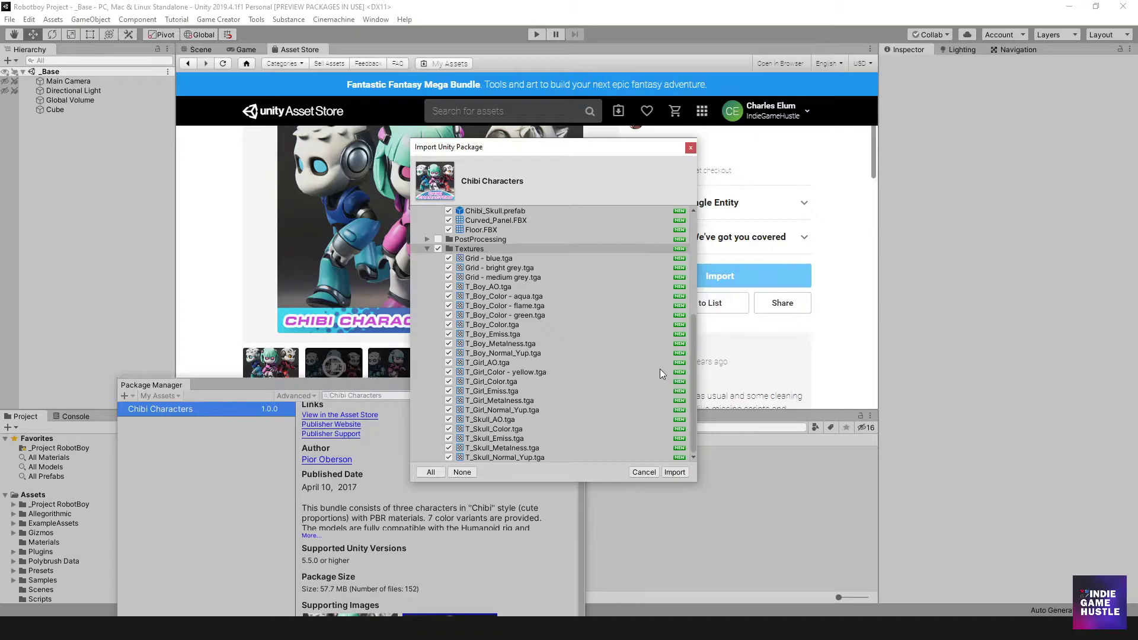
# - Examine the package import list from Materials to Textures, including the scripts and shaders inside the PostProcessing folder
pyautogui.moveTo(691, 372); pyautogui.dragTo(695, 220)
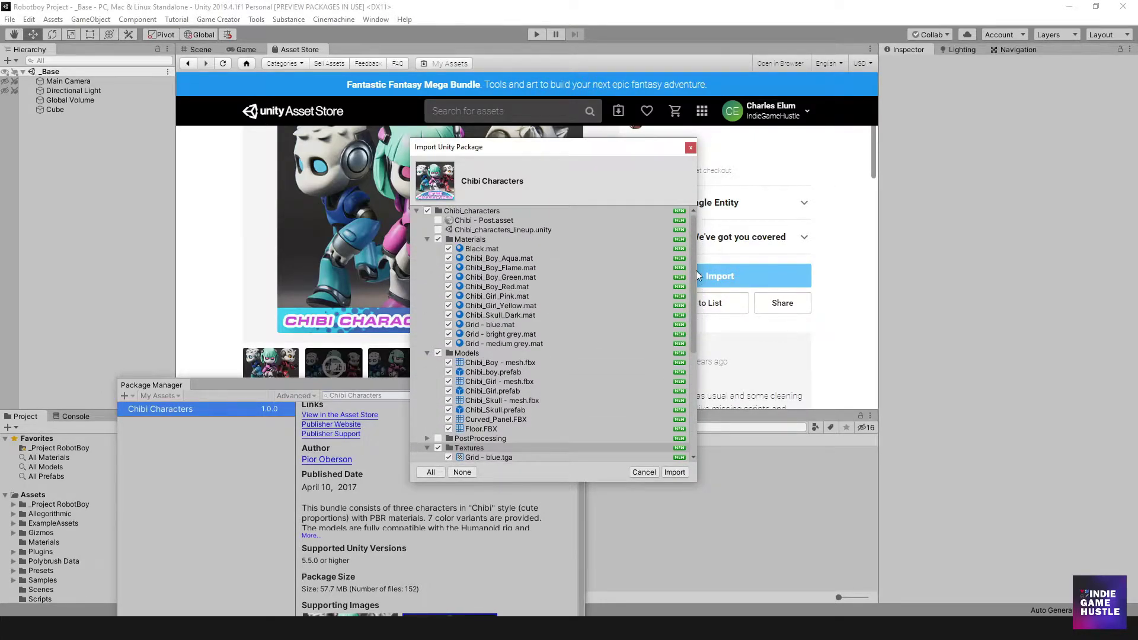
pyautogui.moveTo(696, 258); pyautogui.dragTo(689, 373)
pyautogui.click(427, 242)
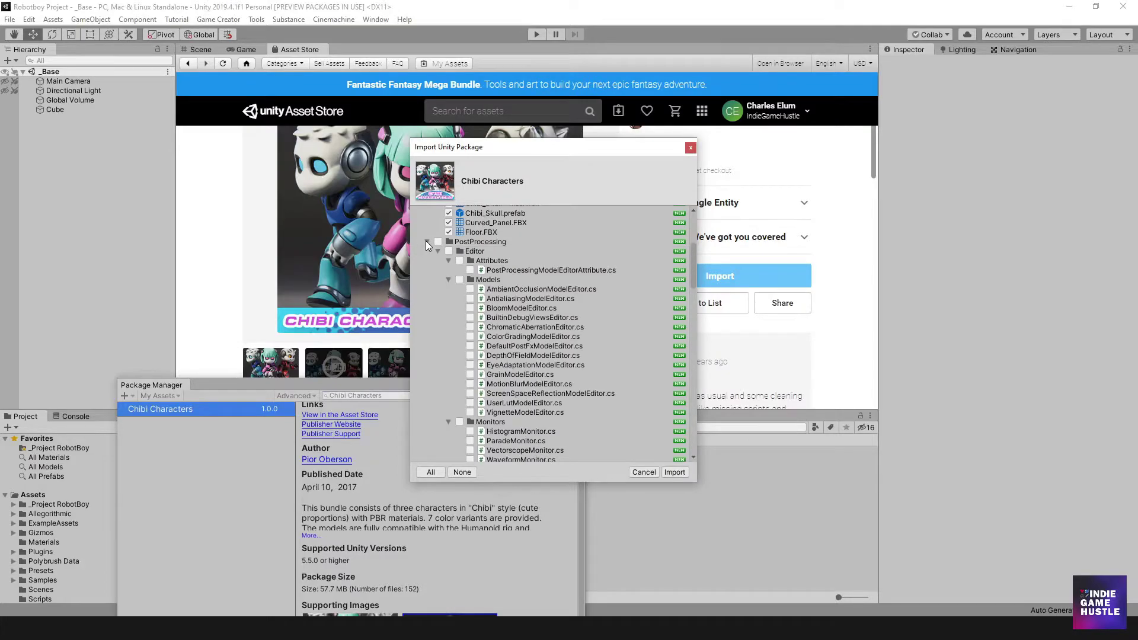
pyautogui.scroll(-5, 511, 335)
pyautogui.scroll(-2, 504, 324)
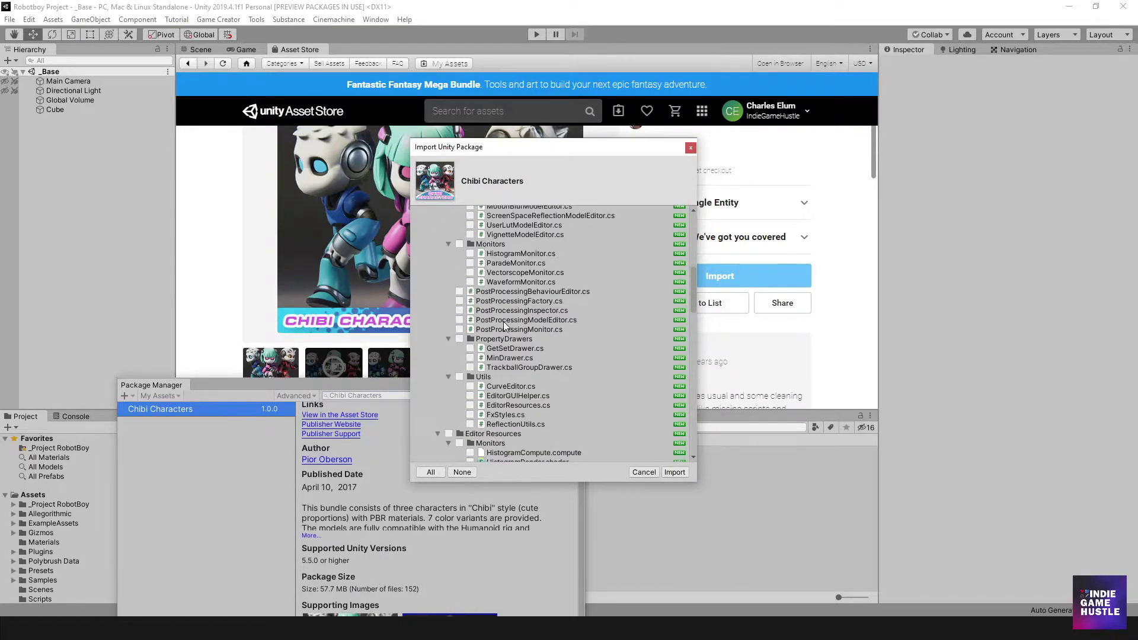
pyautogui.scroll(-5, 503, 322)
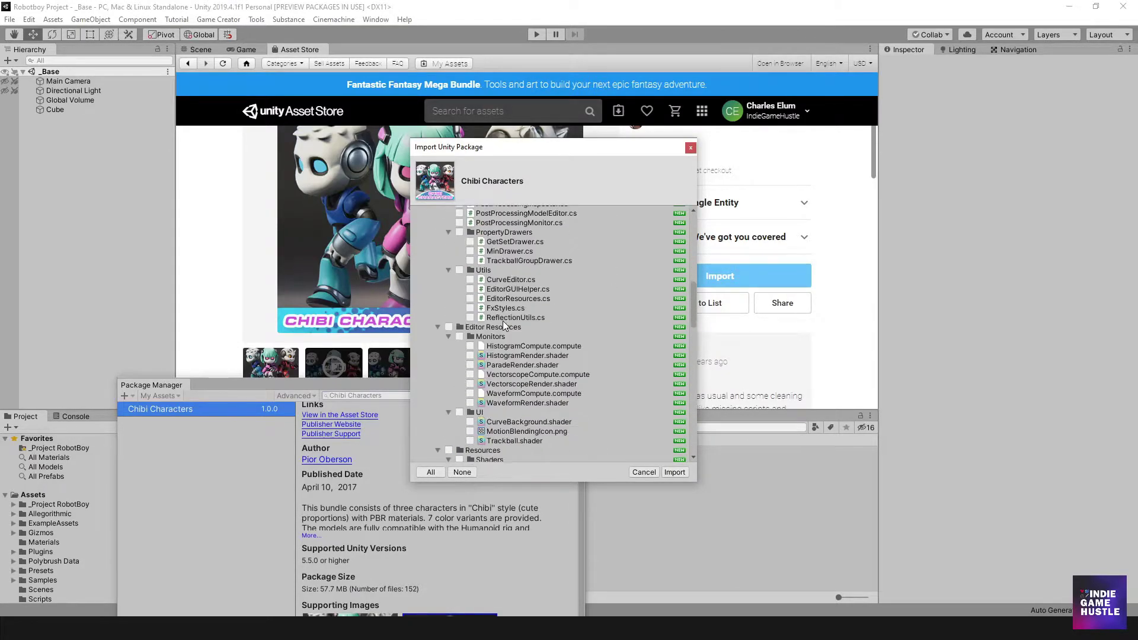
pyautogui.scroll(-12, 481, 333)
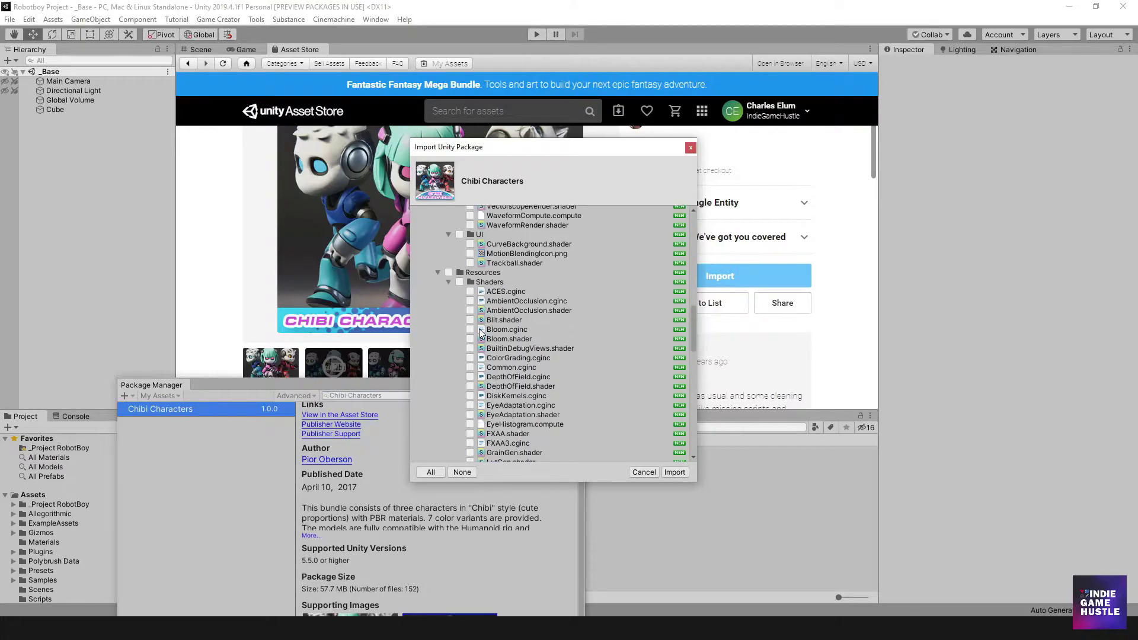
pyautogui.scroll(-2, 481, 332)
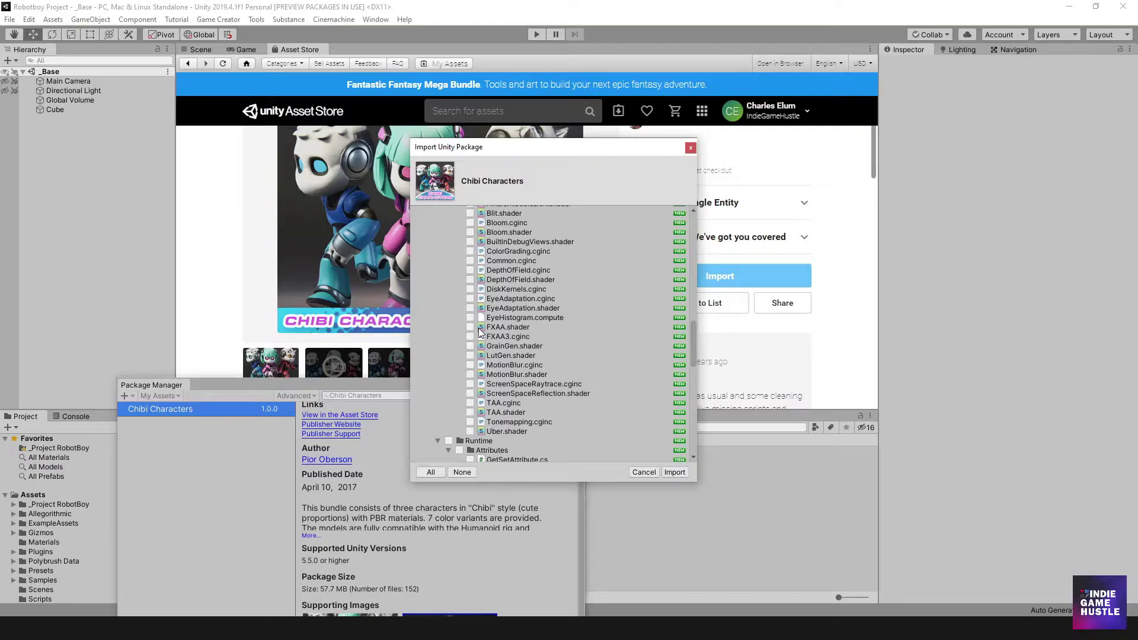
pyautogui.scroll(-2, 481, 333)
pyautogui.scroll(-12, 480, 333)
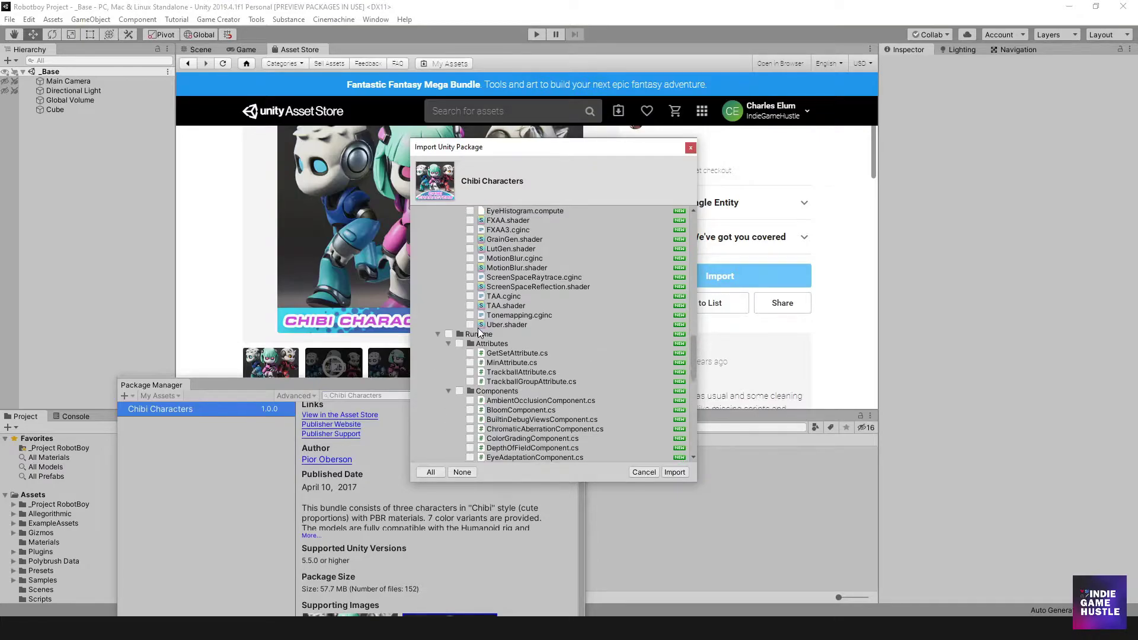
pyautogui.scroll(-3, 480, 333)
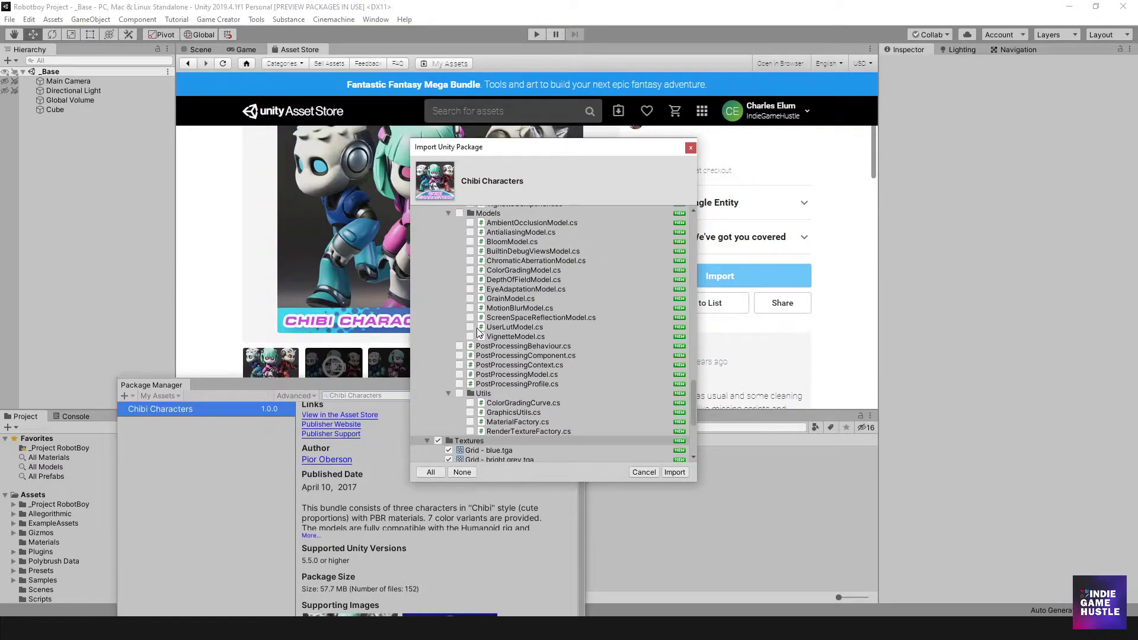
pyautogui.scroll(-5, 479, 333)
pyautogui.scroll(20, 479, 333)
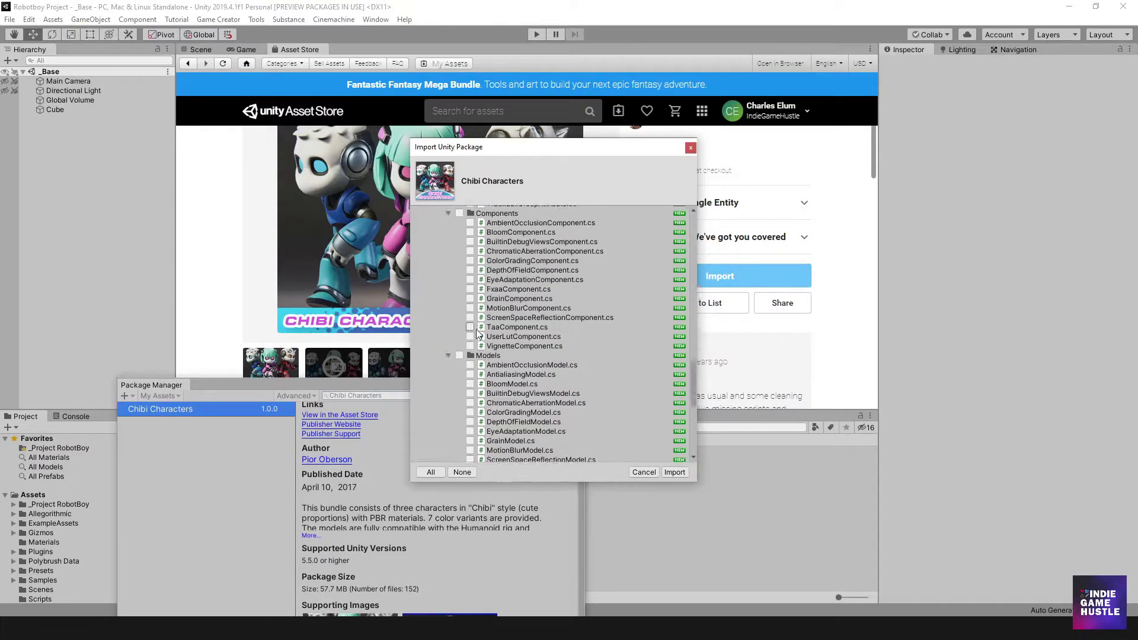
pyautogui.scroll(3, 478, 332)
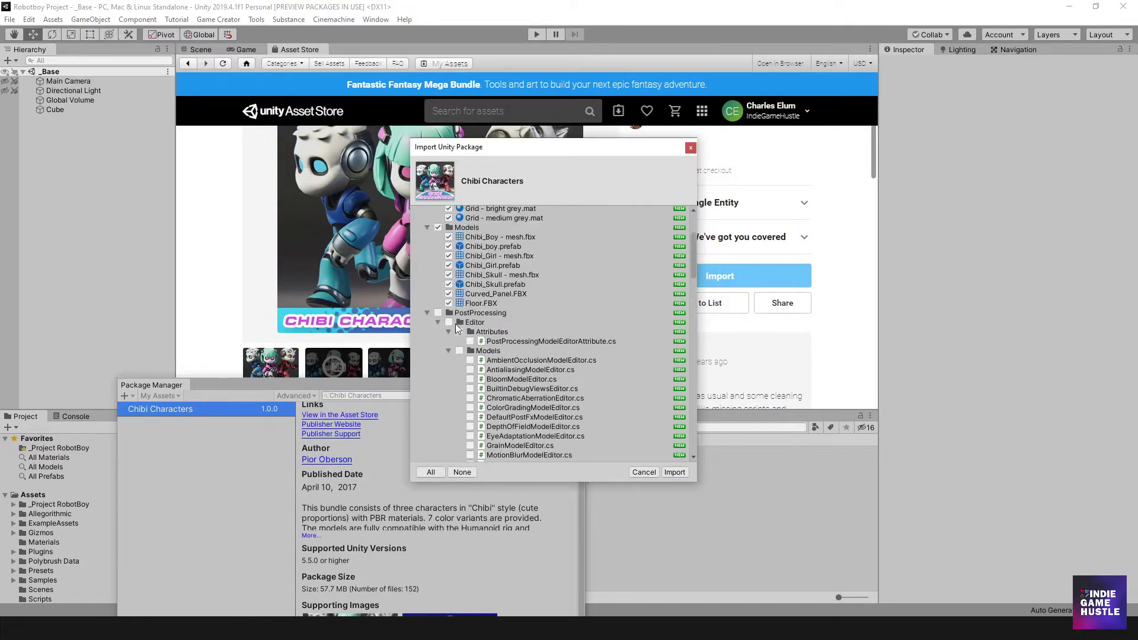
pyautogui.scroll(3, 439, 308)
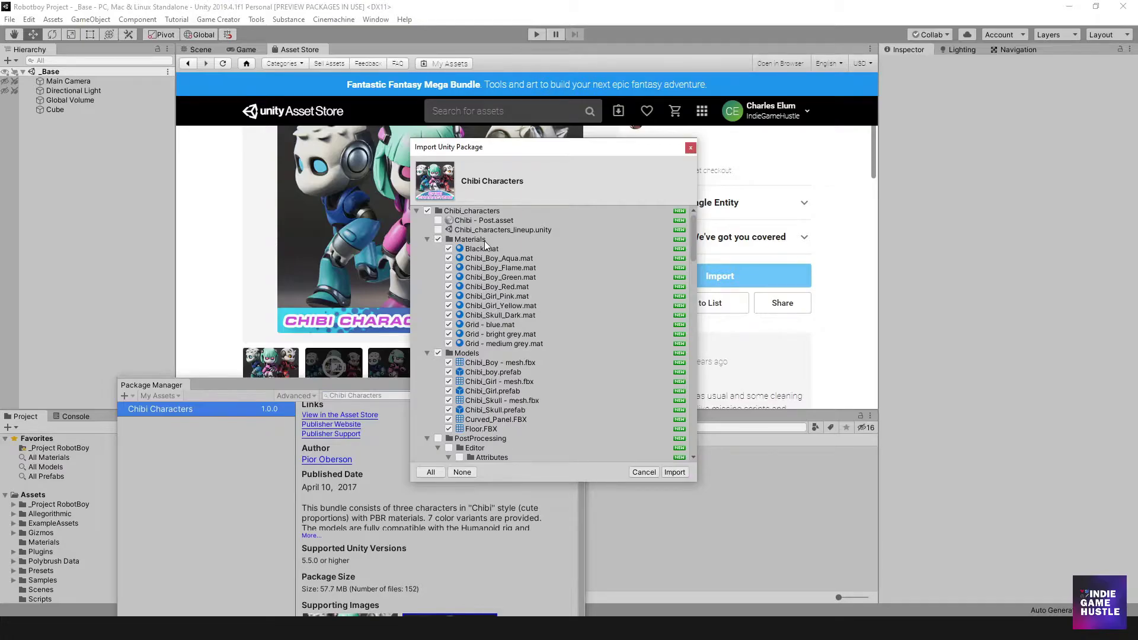
pyautogui.scroll(-15, 497, 380)
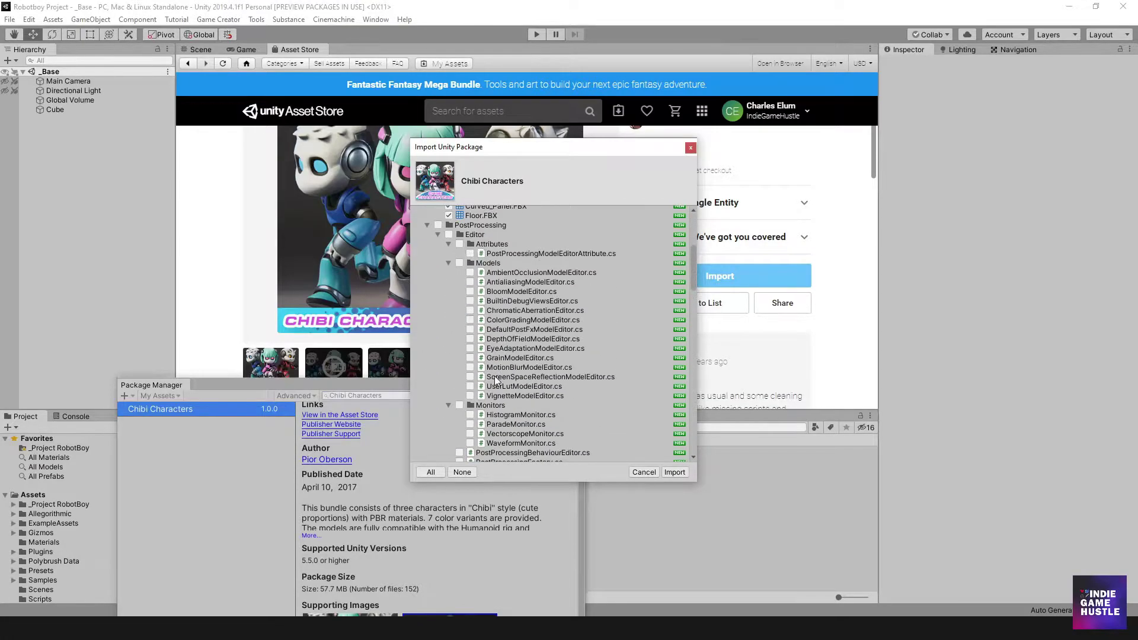
pyautogui.scroll(-15, 492, 377)
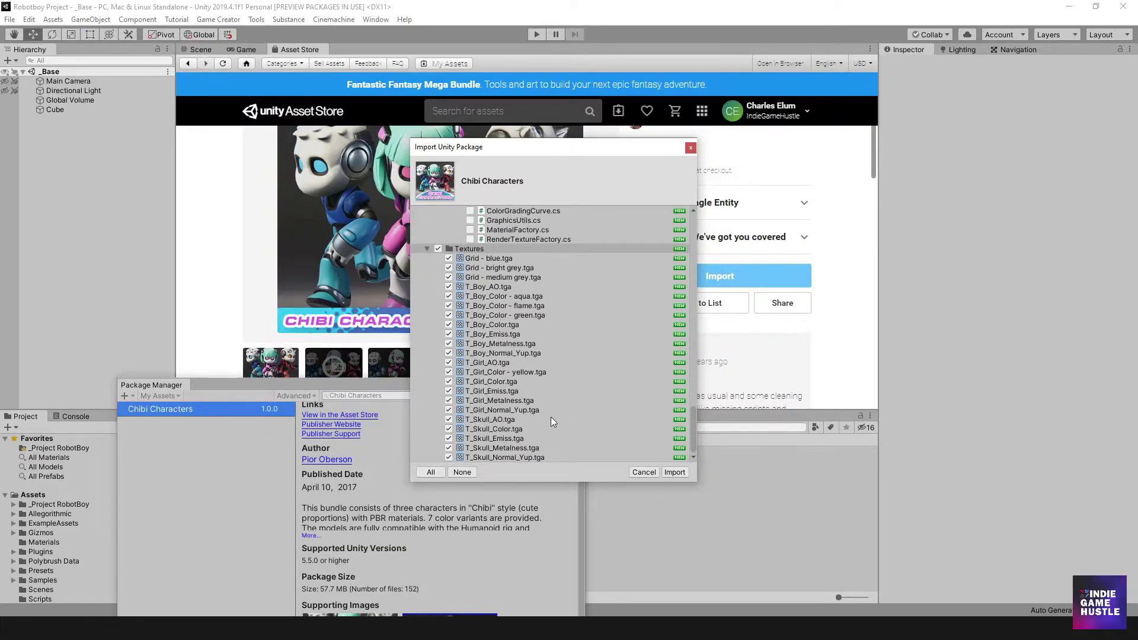
# - Import the selected Chibi Characters files into the project and close the Package Manager
pyautogui.click(674, 473)
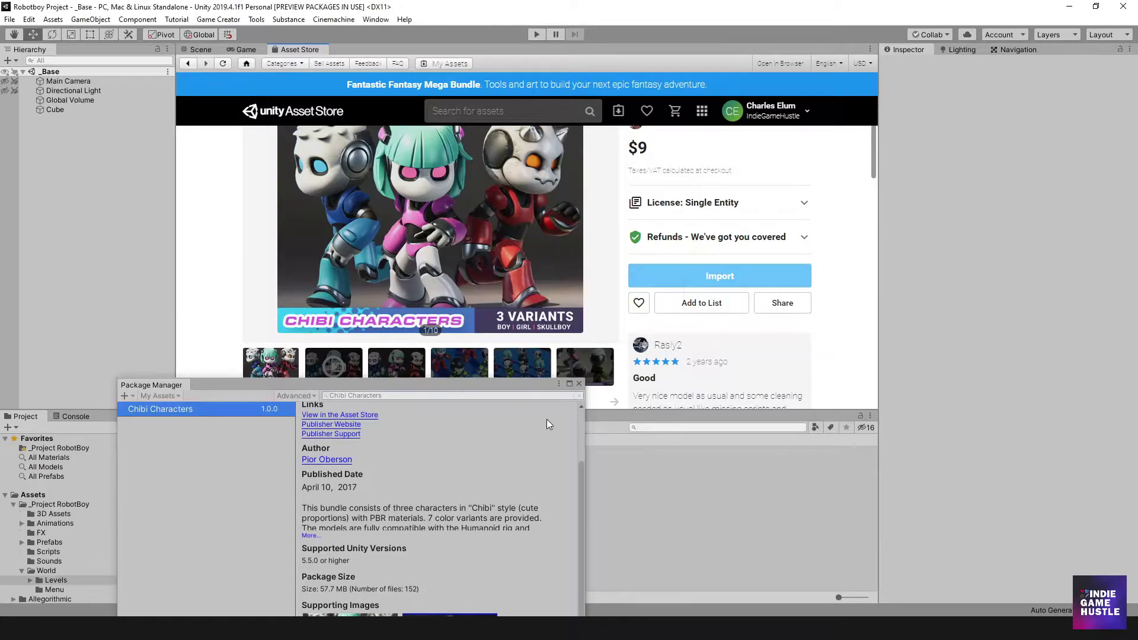
pyautogui.moveTo(447, 387); pyautogui.dragTo(580, 151)
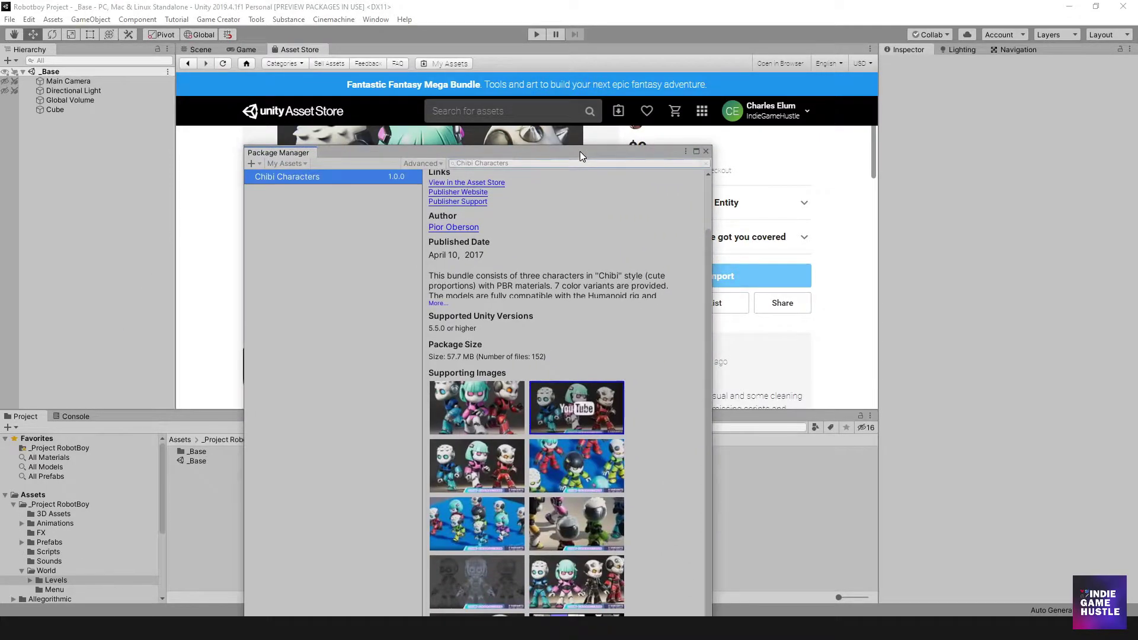
pyautogui.click(706, 151)
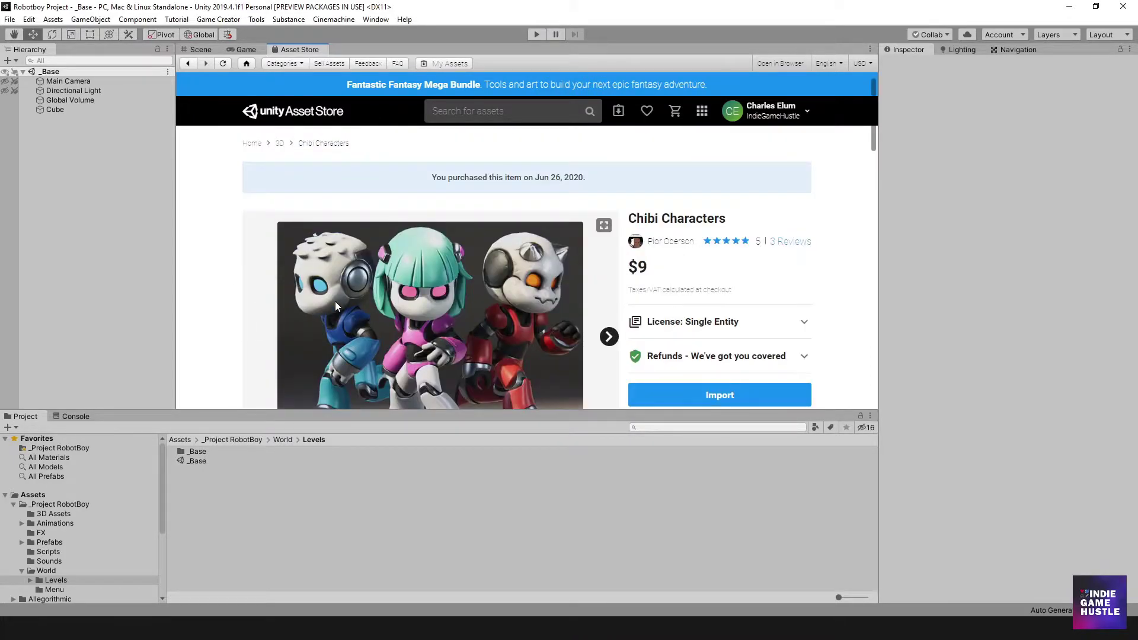
# - Enlarge the Project window upward and switch from the Asset Store page to the Scene view
pyautogui.scroll(-4, 335, 302)
pyautogui.scroll(-1, 336, 307)
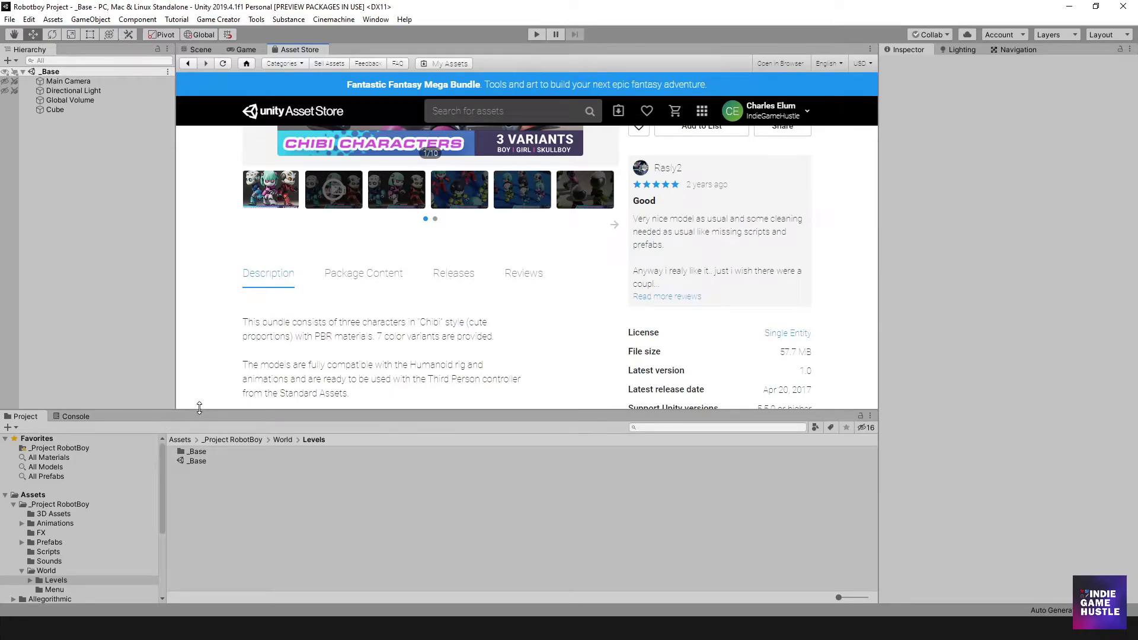
pyautogui.moveTo(157, 411); pyautogui.dragTo(169, 298)
pyautogui.click(205, 52)
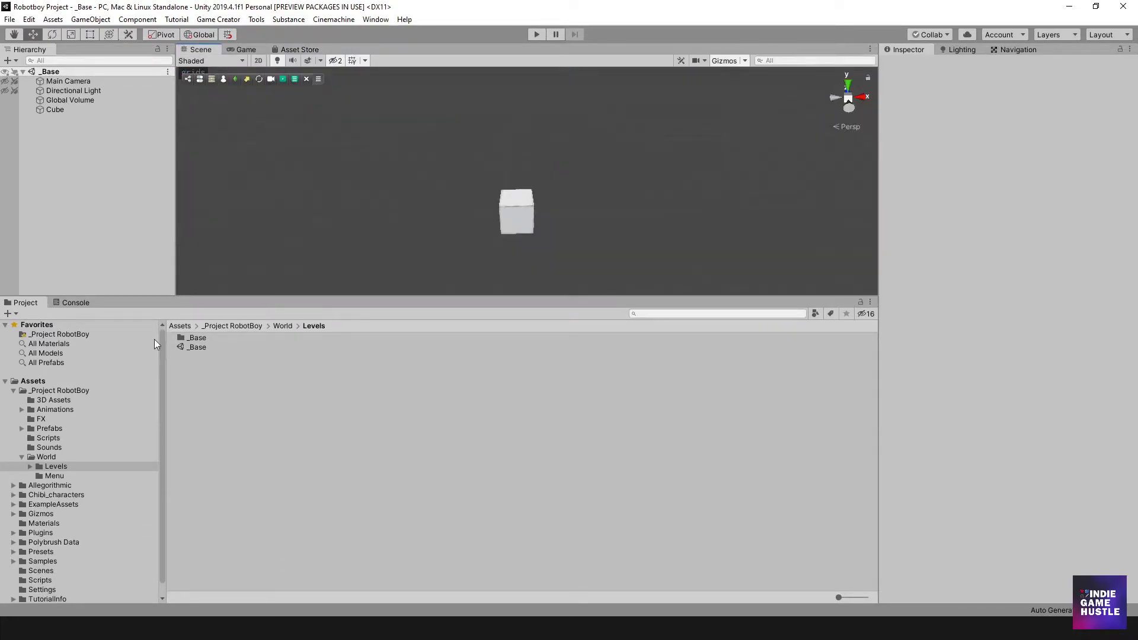
# - Move the imported Chibi_characters folder into the 3D Assets folder of _Project RobotBoy and show that folder's contents
pyautogui.click(14, 391)
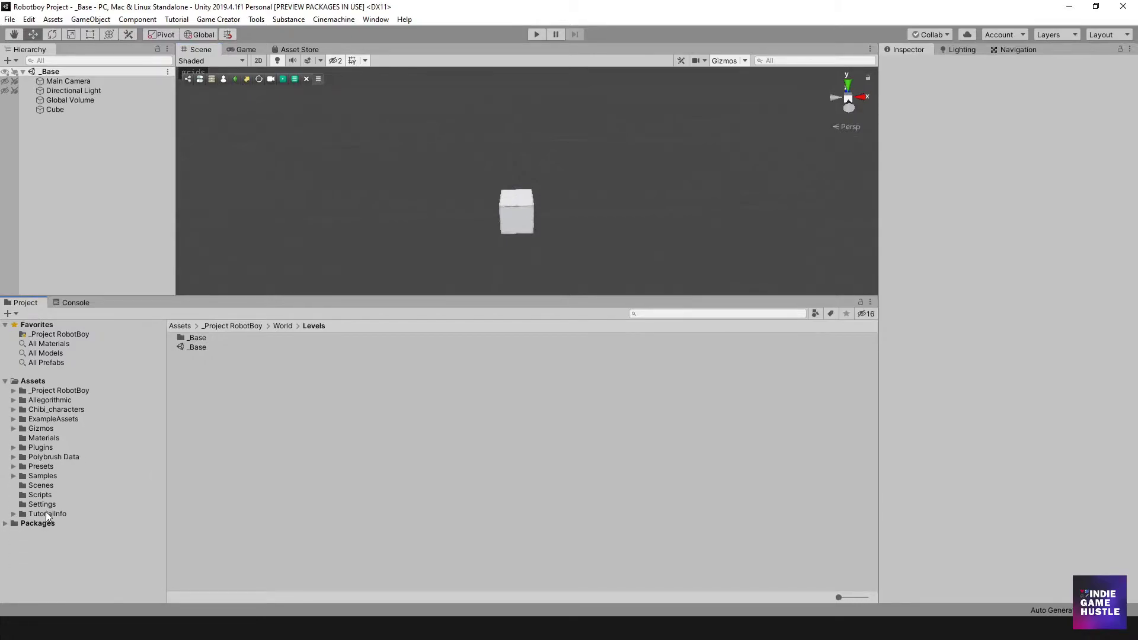
pyautogui.click(47, 410)
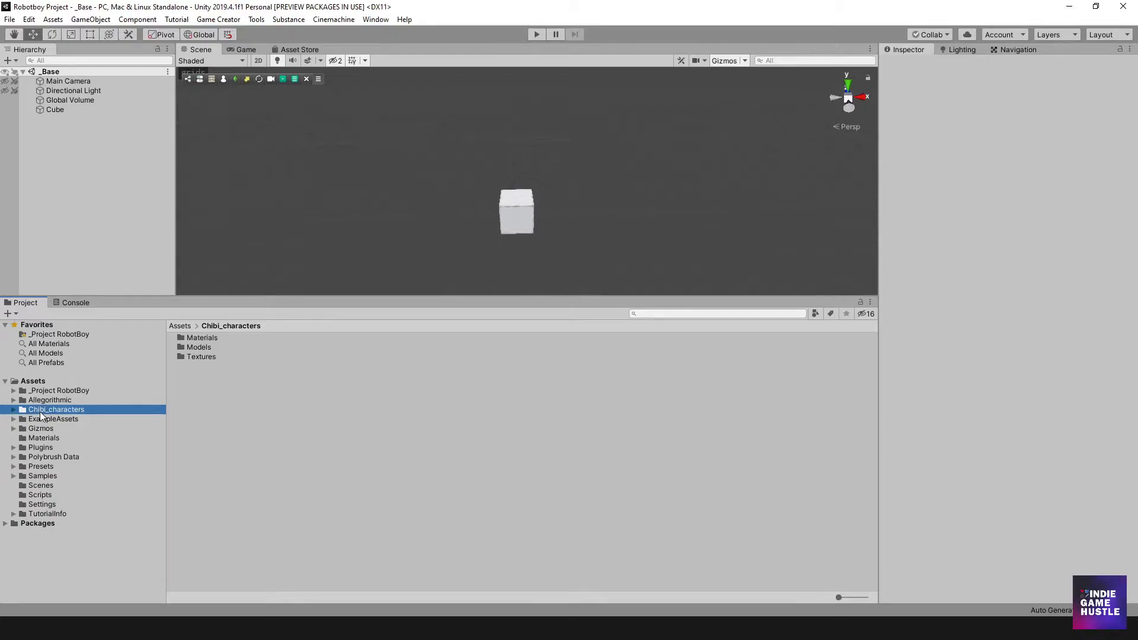
pyautogui.click(14, 393)
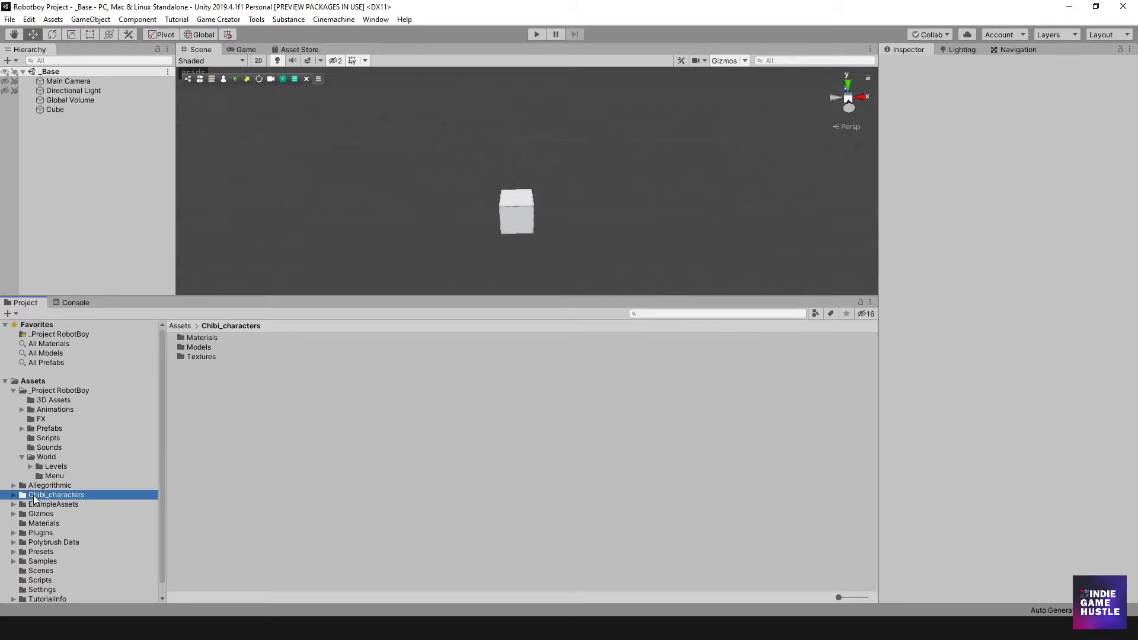
pyautogui.moveTo(56, 403); pyautogui.dragTo(55, 399)
pyautogui.click(55, 398)
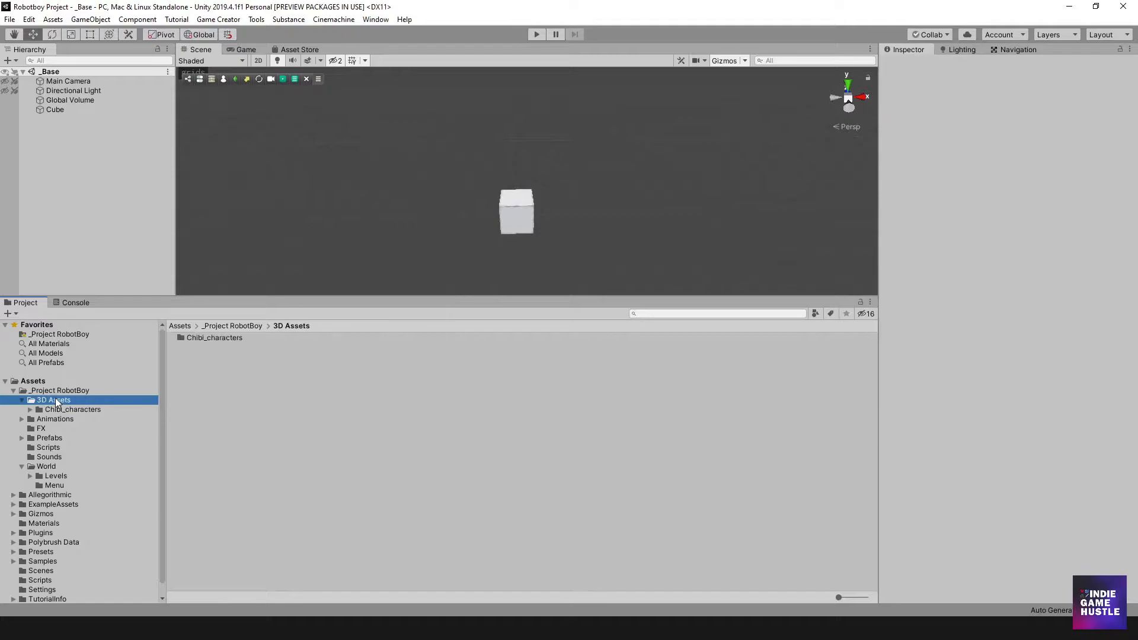
# - Collapse the World folder in the project tree and open the Materials folder inside Chibi_characters
pyautogui.click(23, 400)
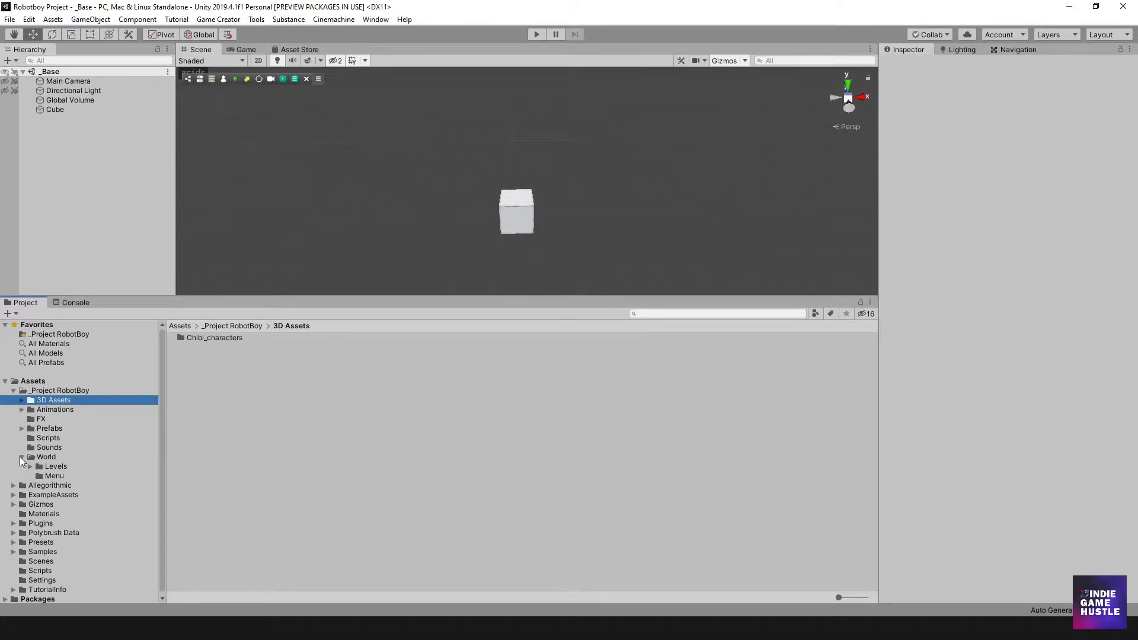
pyautogui.click(22, 457)
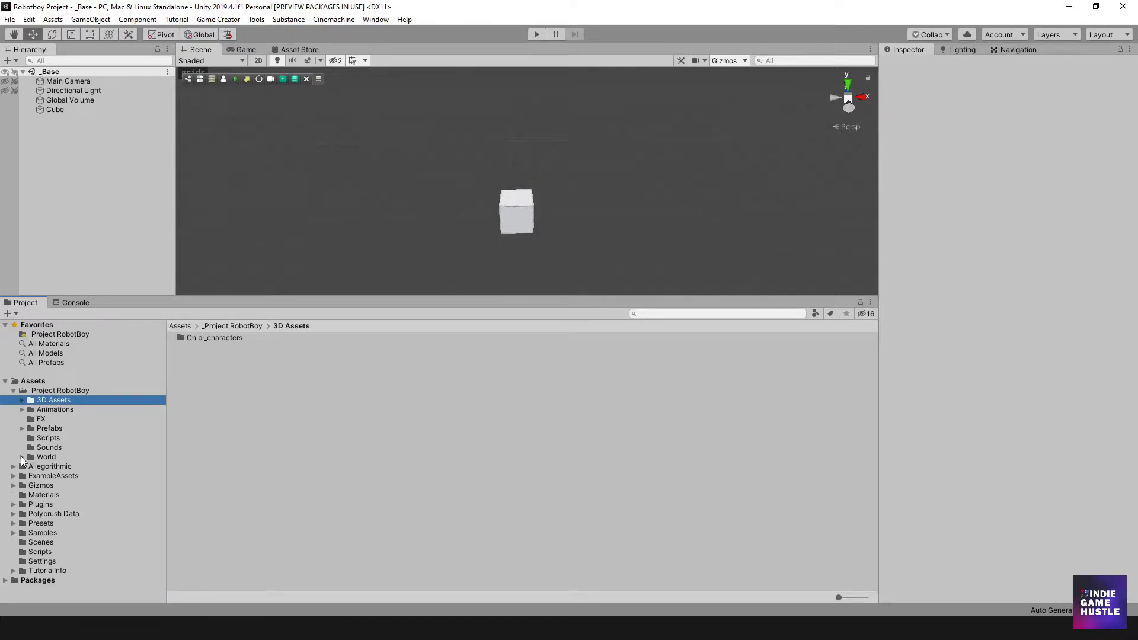
pyautogui.click(22, 401)
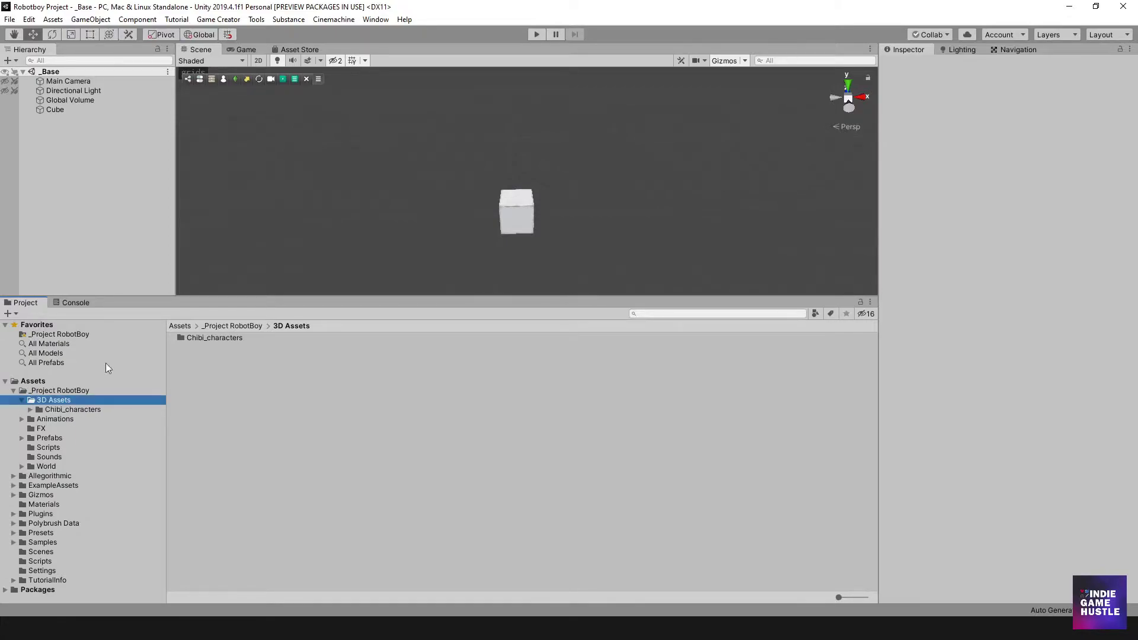
pyautogui.doubleClick(207, 339)
pyautogui.doubleClick(201, 337)
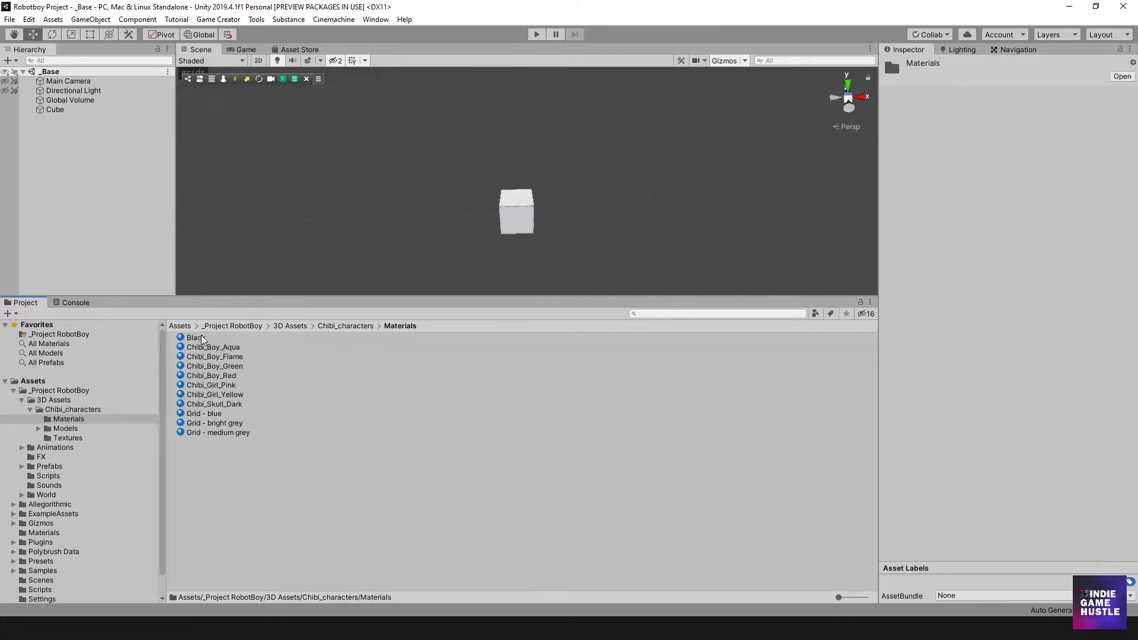
# - Inspect the shader settings and previews of the imported Chibi Characters materials, including Black, Chibi_Boy_Green and Chibi_Girl_Pink
pyautogui.click(199, 356)
pyautogui.click(201, 375)
pyautogui.click(199, 395)
pyautogui.click(198, 403)
pyautogui.click(198, 413)
pyautogui.click(196, 422)
pyautogui.click(194, 431)
pyautogui.click(206, 394)
pyautogui.click(190, 341)
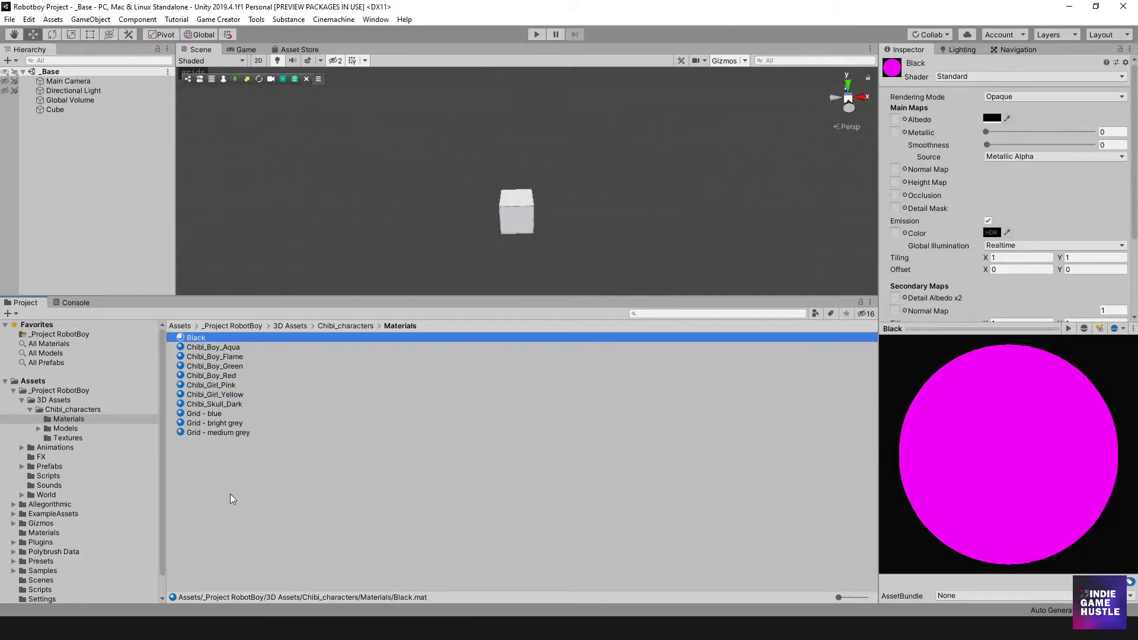
pyautogui.click(221, 364)
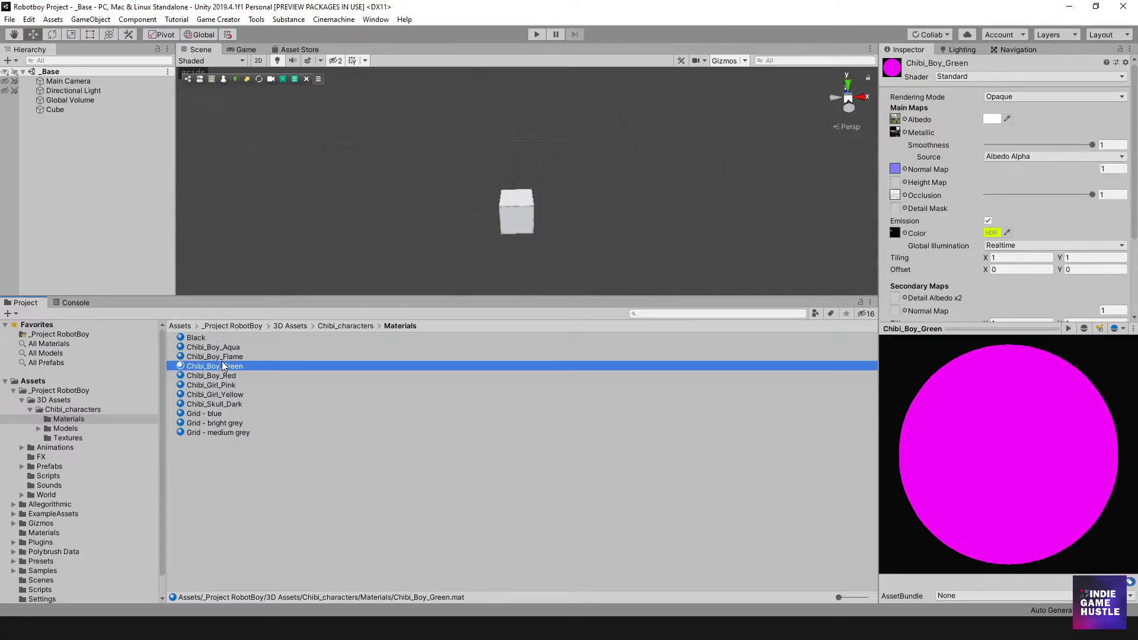
pyautogui.click(222, 385)
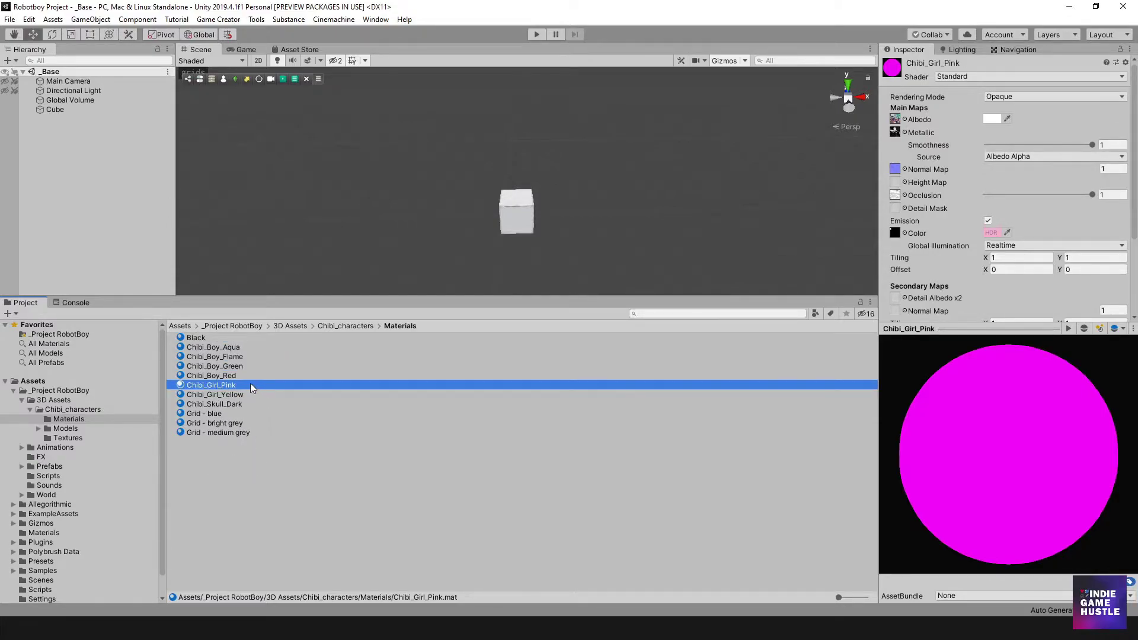
pyautogui.click(241, 459)
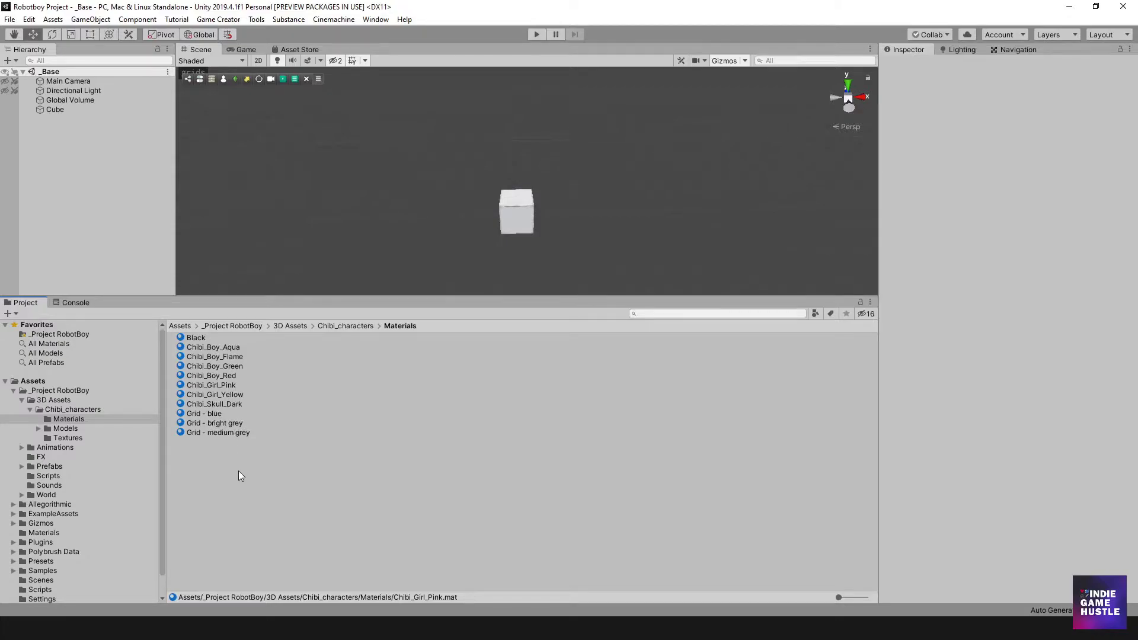
# - Upgrade all project materials to UniversalRP materials, accepting that existing materials are overwritten
pyautogui.click(28, 21)
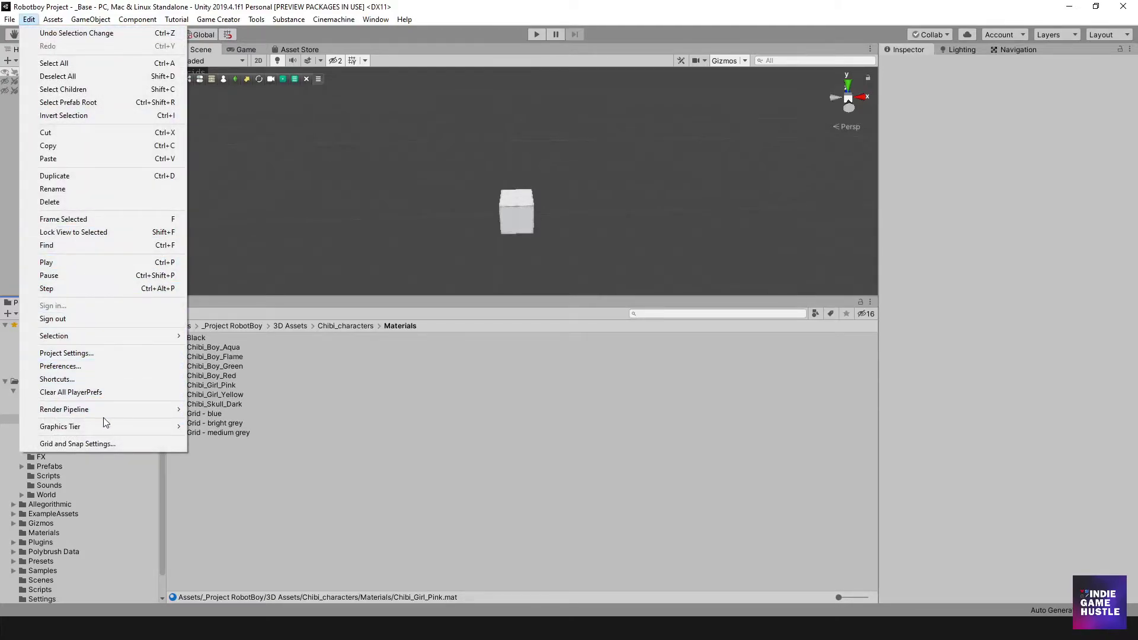
pyautogui.moveTo(112, 412)
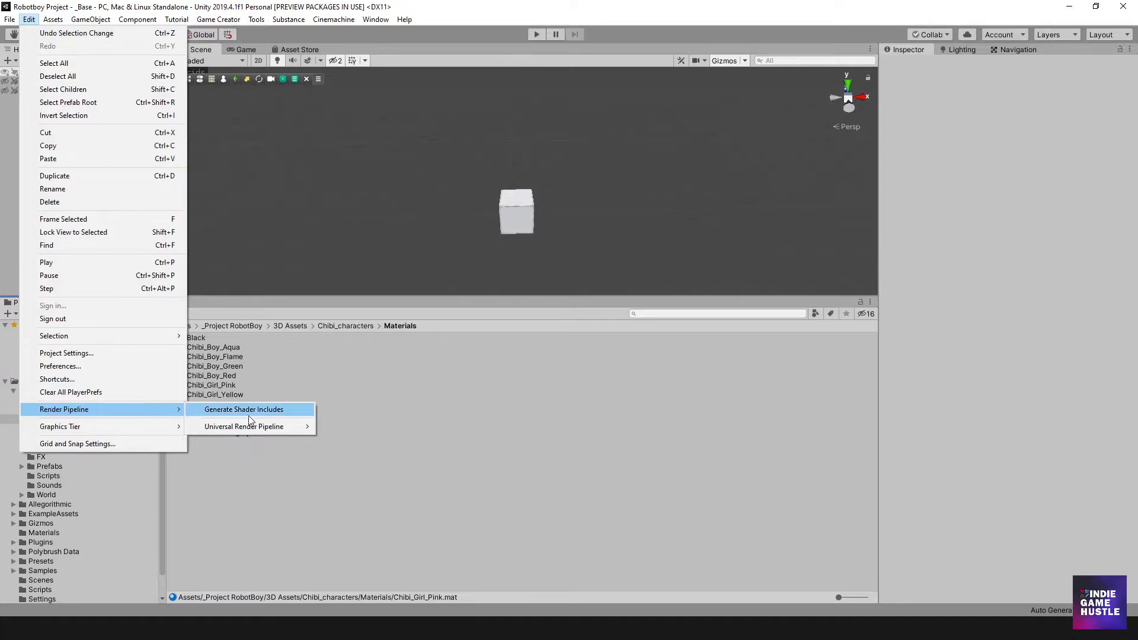
pyautogui.moveTo(248, 430)
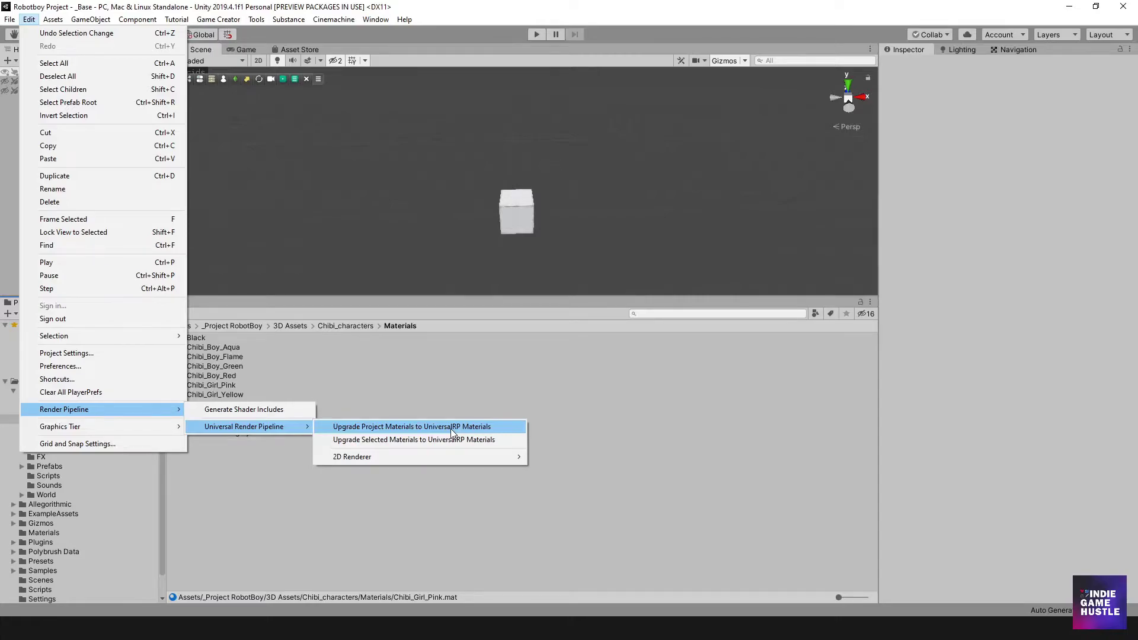
pyautogui.click(400, 427)
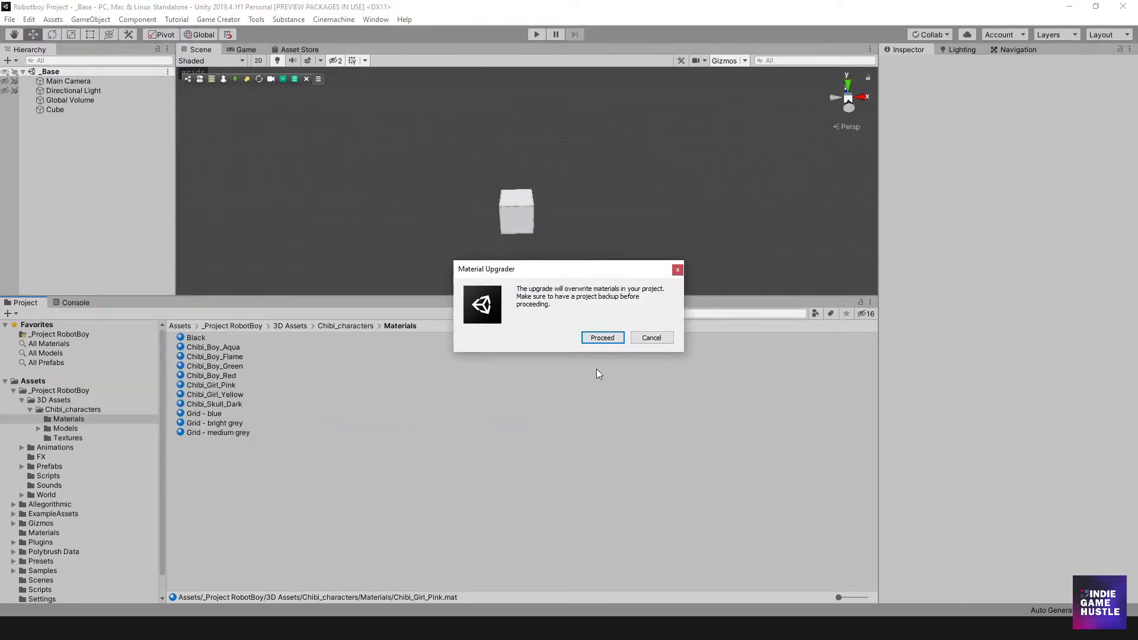
pyautogui.click(601, 337)
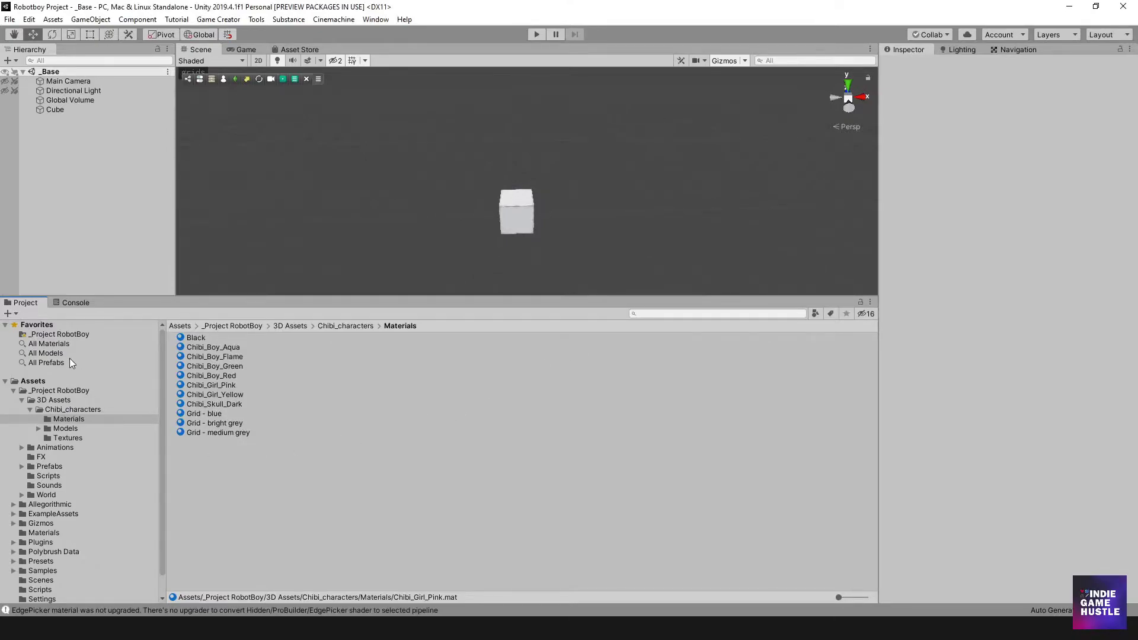
# - Clear the logged console messages and return to the project files
pyautogui.click(68, 302)
pyautogui.click(8, 315)
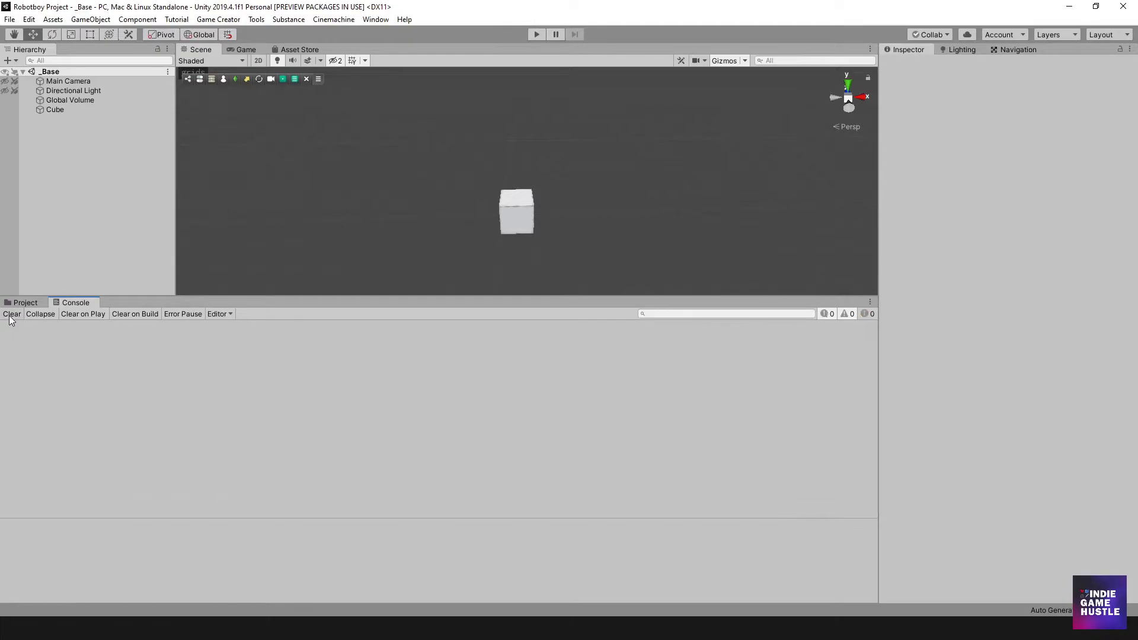
pyautogui.click(26, 303)
# - Inspect the shader and preview of the converted Chibi Characters materials, from Black and Chibi_Boy_Green through the girl and Grid materials
pyautogui.click(206, 338)
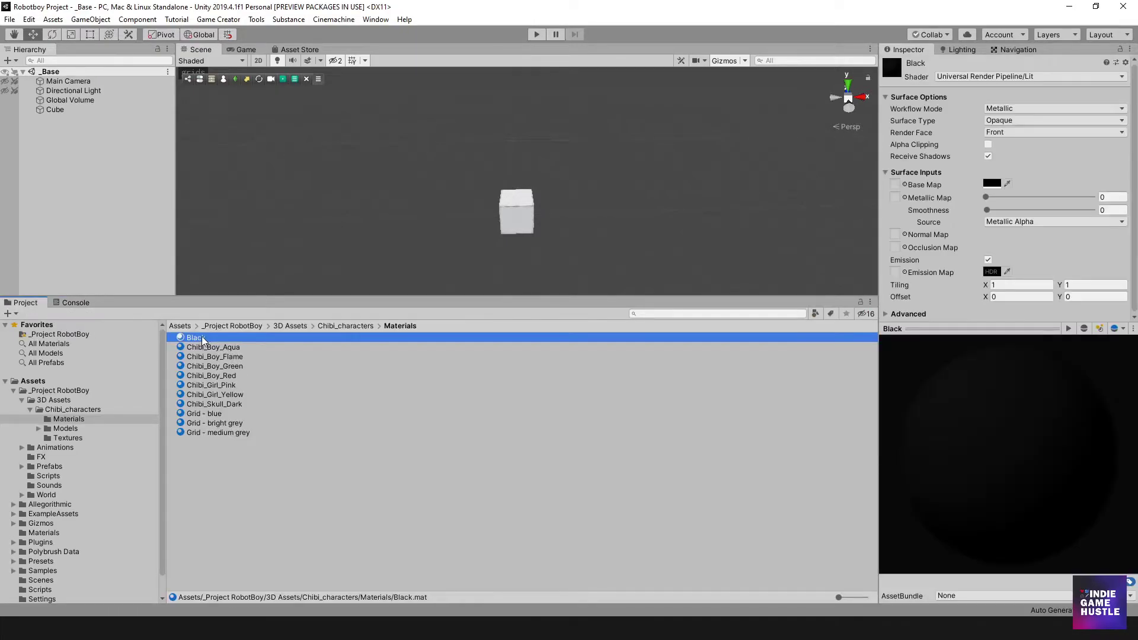
pyautogui.click(205, 357)
pyautogui.click(205, 366)
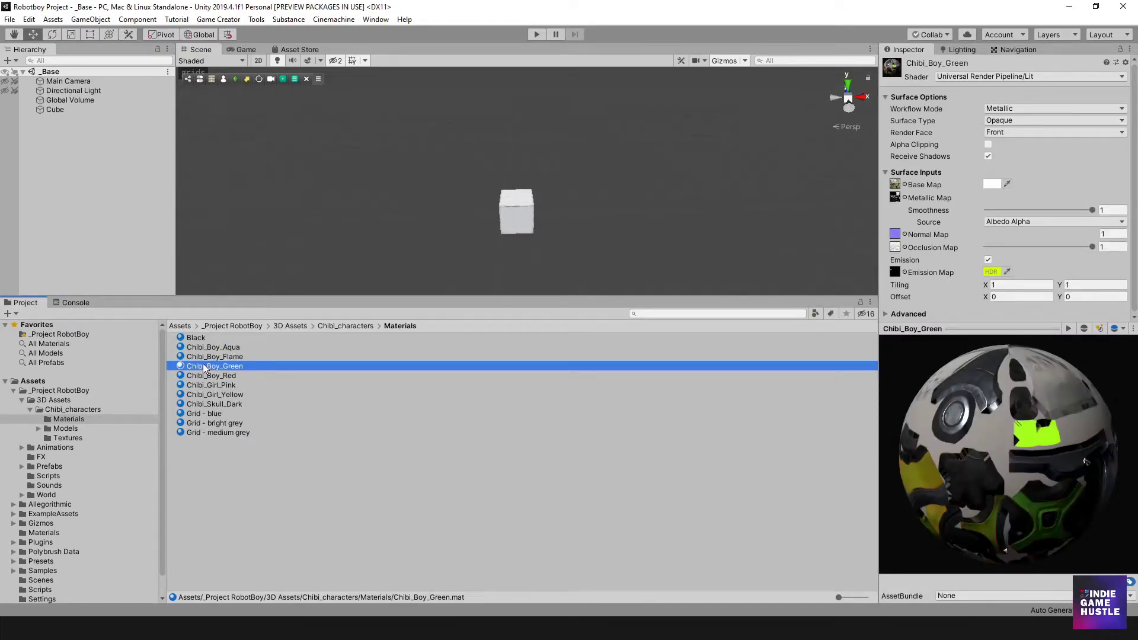
pyautogui.click(206, 385)
pyautogui.click(206, 394)
pyautogui.click(206, 413)
pyautogui.click(207, 422)
pyautogui.click(207, 432)
# - Examine the previews and import settings of the boy, girl and skull textures in the Chibi_characters Textures folder
pyautogui.click(81, 439)
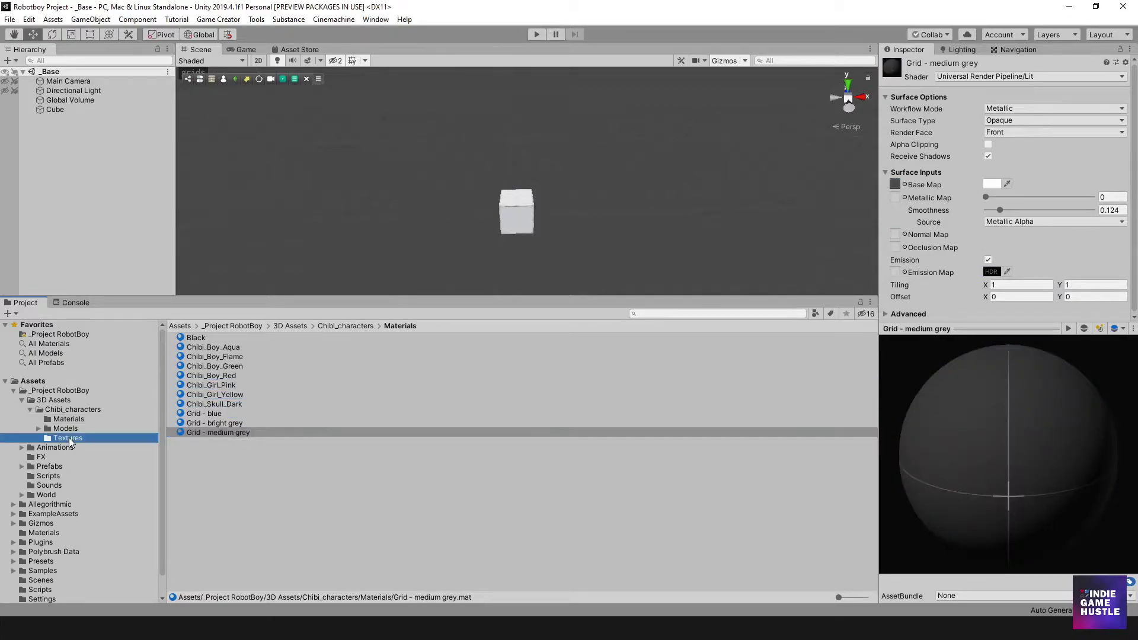
pyautogui.click(230, 367)
pyautogui.click(218, 376)
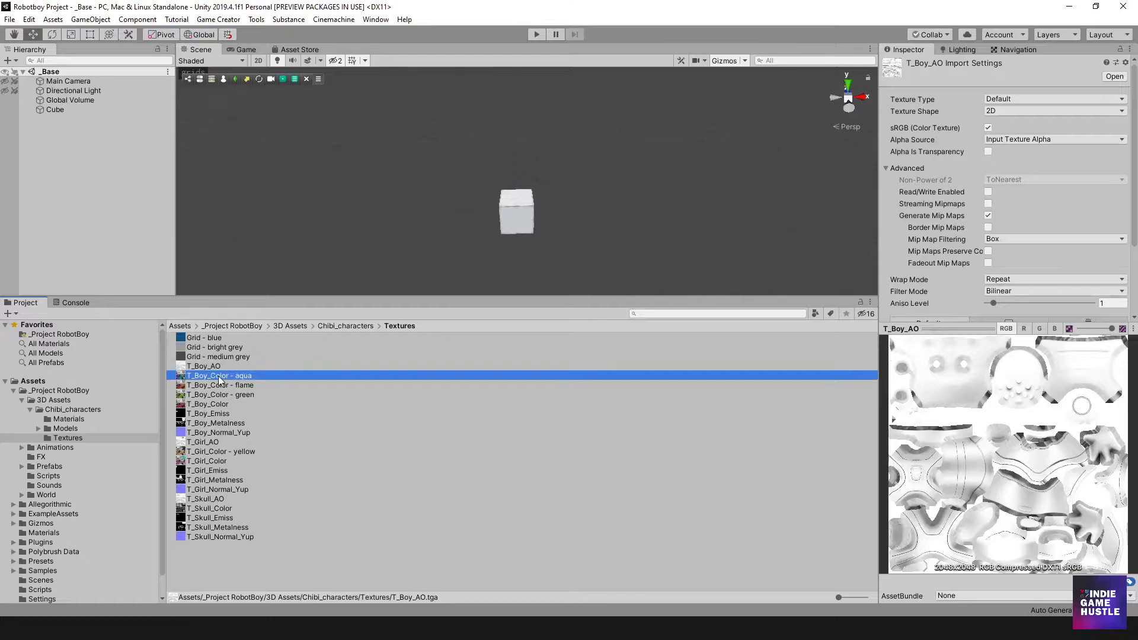
pyautogui.click(213, 404)
pyautogui.click(211, 421)
pyautogui.click(211, 432)
pyautogui.click(206, 442)
pyautogui.click(205, 452)
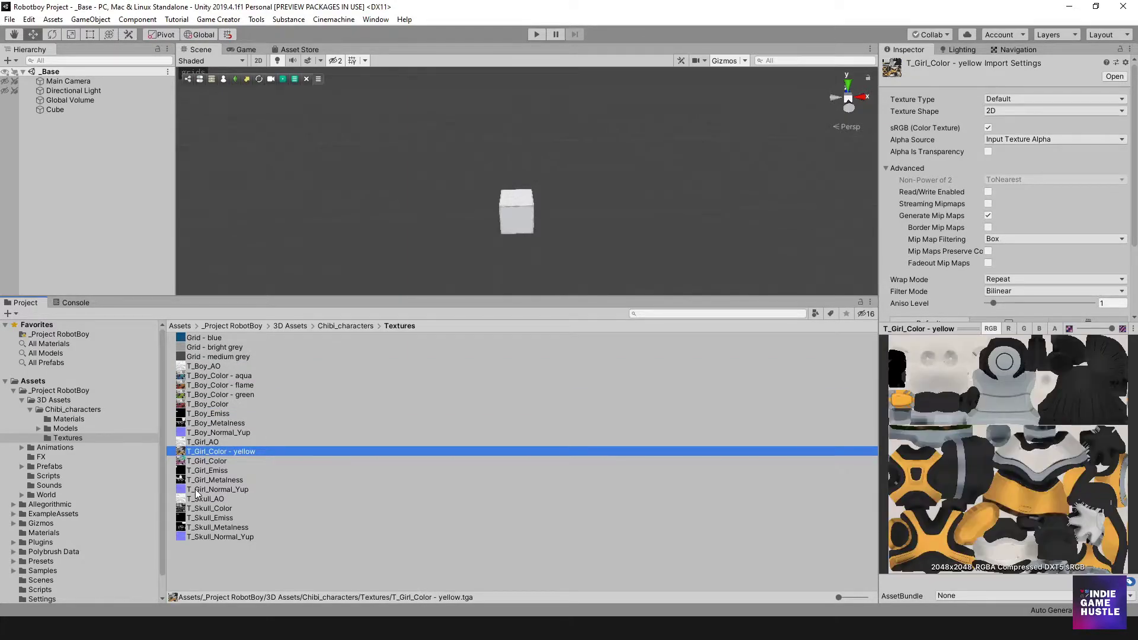
pyautogui.click(202, 499)
pyautogui.click(222, 519)
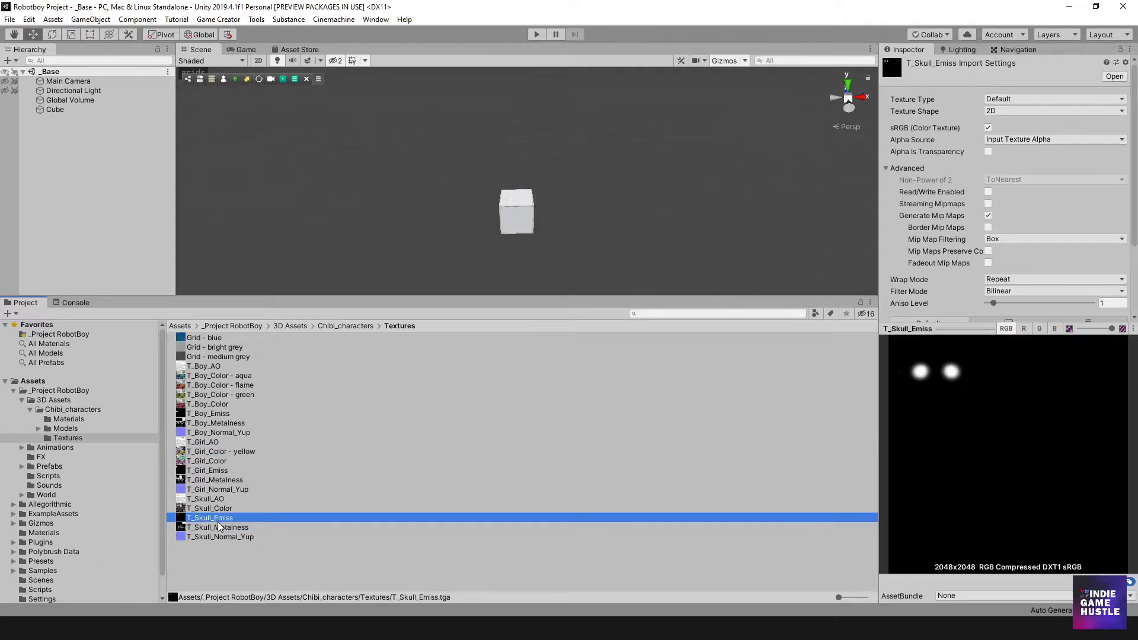
# - Open the Chibi_characters Models folder and enlarge the Scene view around the selected cube
pyautogui.click(67, 429)
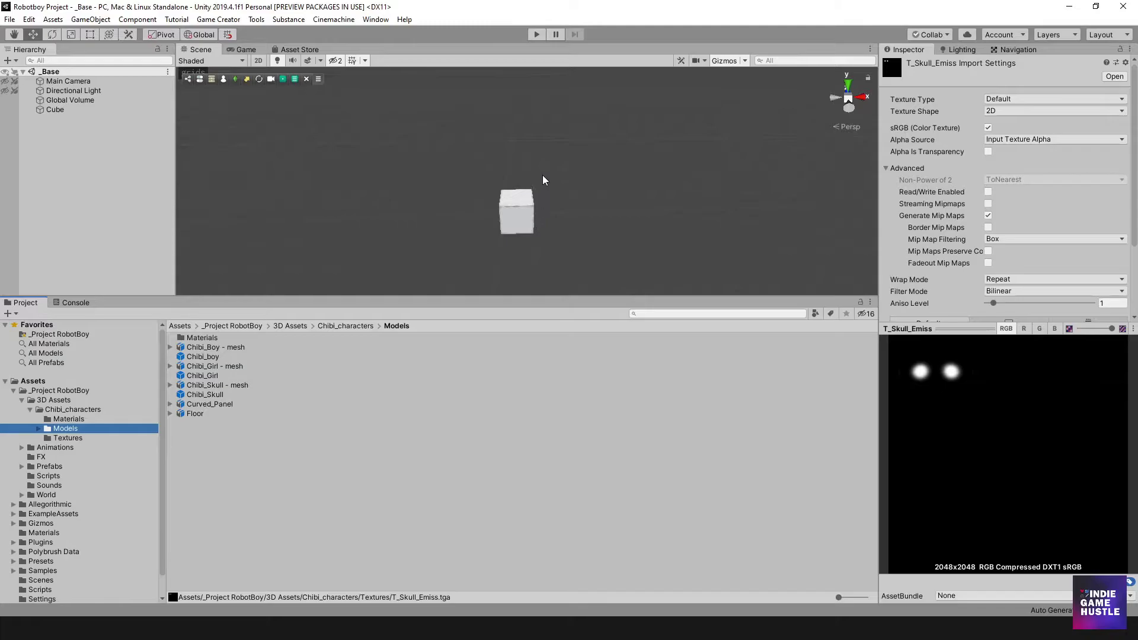
pyautogui.moveTo(500, 291); pyautogui.dragTo(501, 395)
pyautogui.click(507, 276)
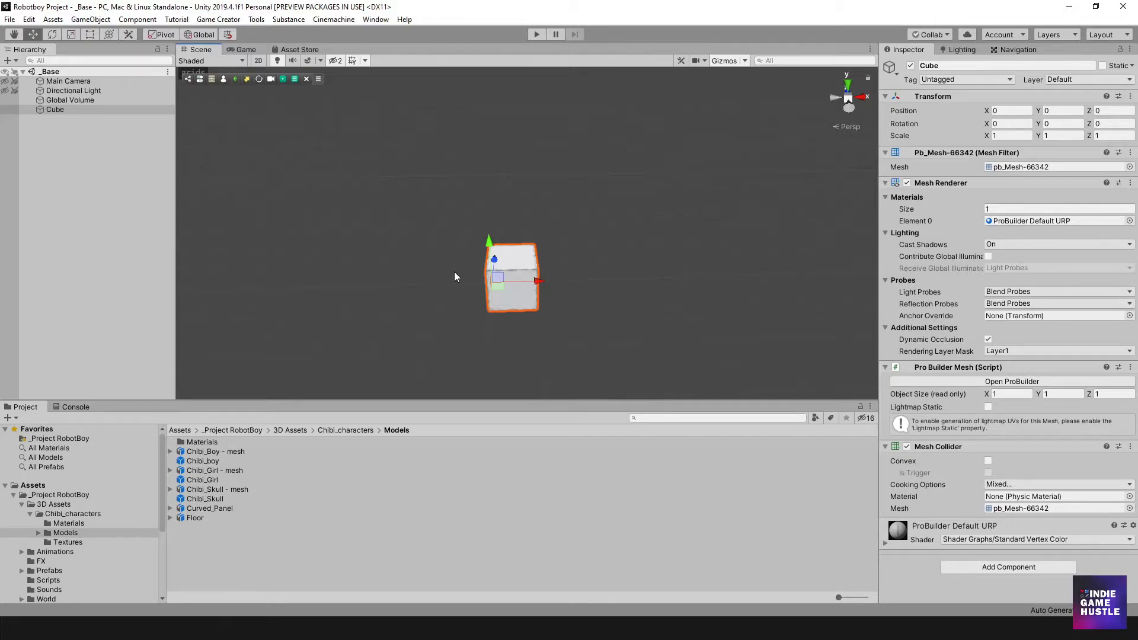
pyautogui.keyDown('alt'); pyautogui.moveTo(454, 271); pyautogui.dragTo(492, 265); pyautogui.keyUp('alt')
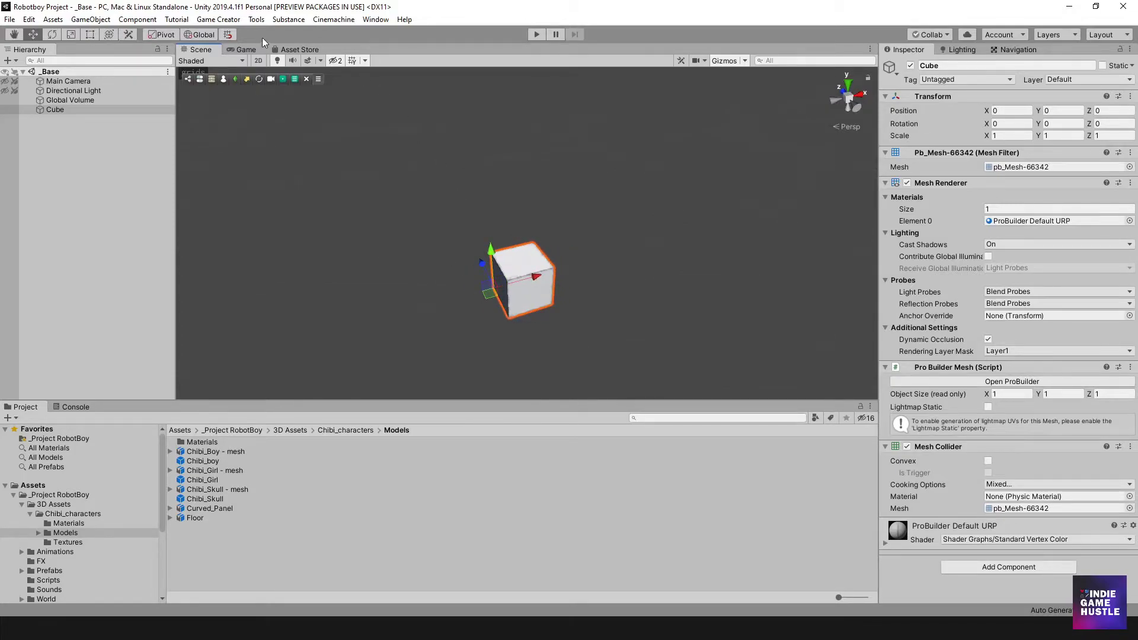
# - Open the ProBuilder window and dock it between the Hierarchy and the Scene view
pyautogui.click(256, 19)
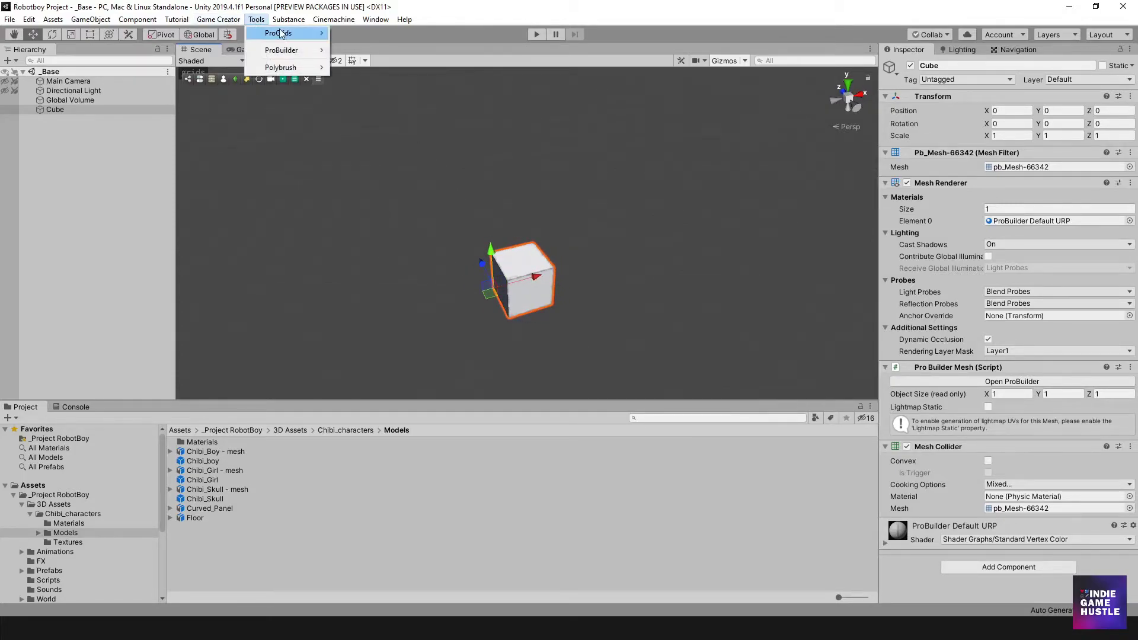
pyautogui.moveTo(299, 52)
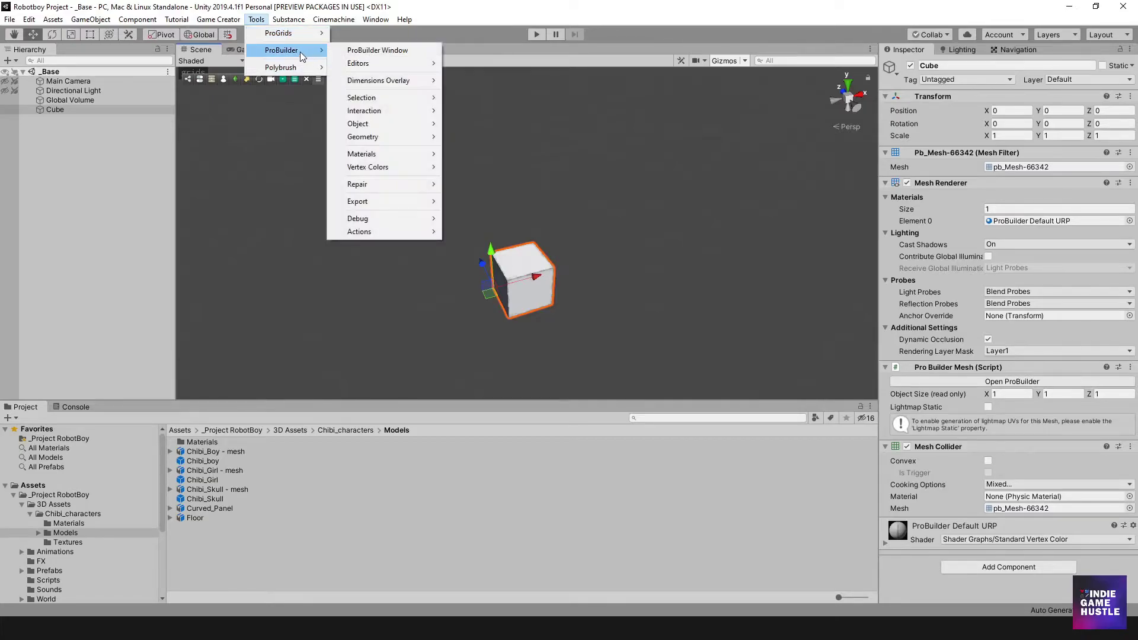
pyautogui.click(363, 51)
pyautogui.moveTo(322, 113); pyautogui.dragTo(158, 108)
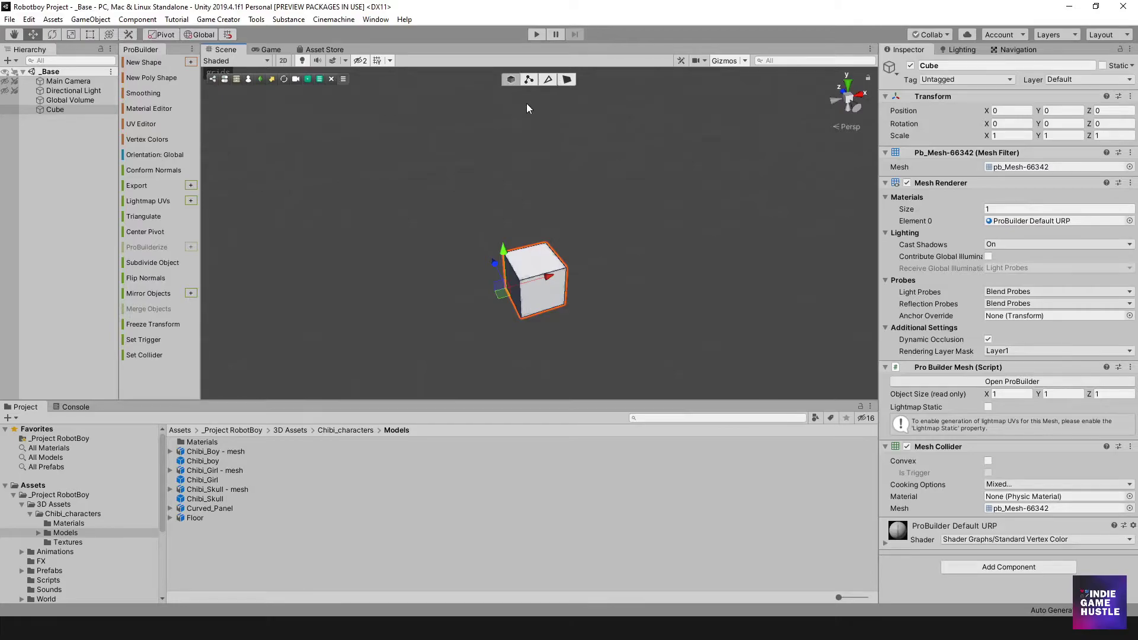
# - Reselect the cube and switch ProBuilder from object selection through vertex selection to Face Selection
pyautogui.click(532, 161)
pyautogui.keyDown('alt'); pyautogui.moveTo(534, 243); pyautogui.dragTo(495, 221); pyautogui.keyUp('alt')
pyautogui.click(519, 262)
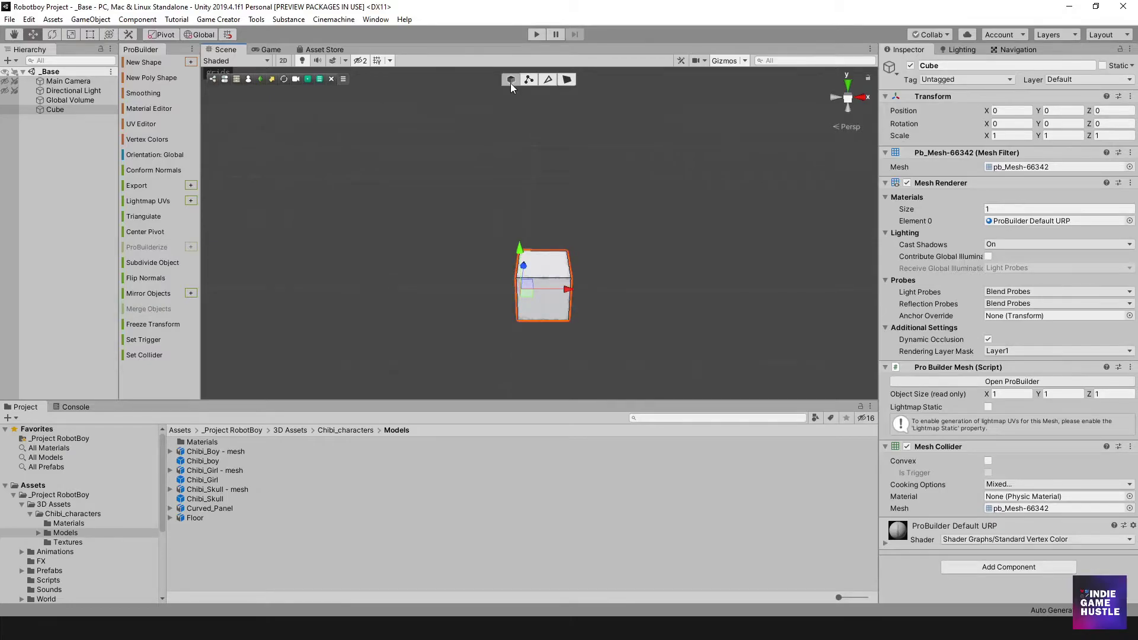
pyautogui.click(529, 80)
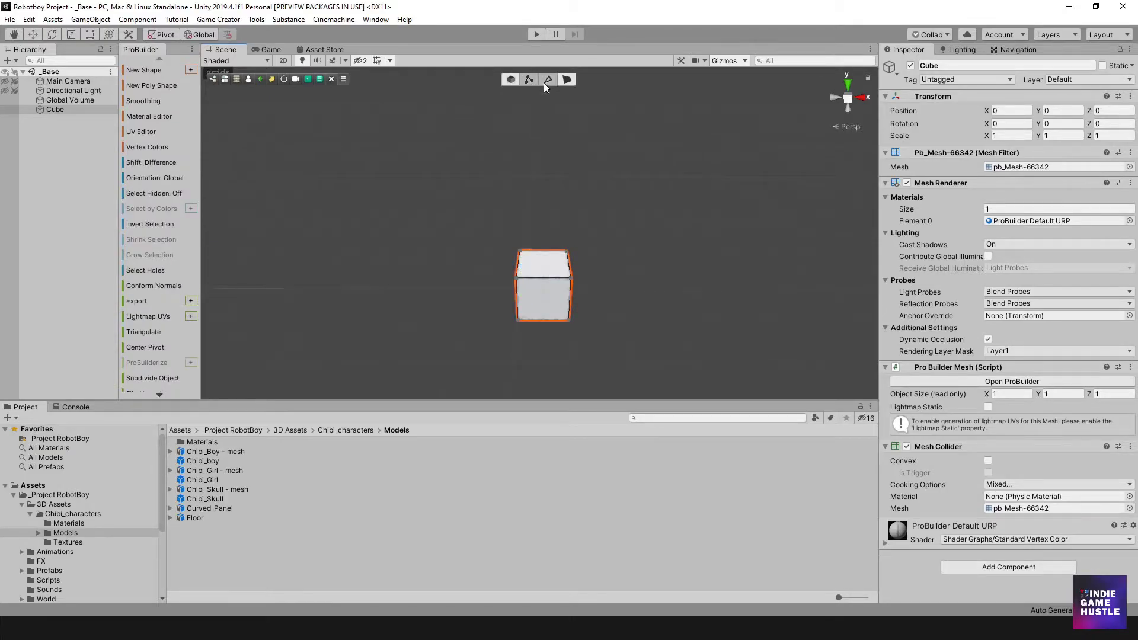
pyautogui.click(570, 79)
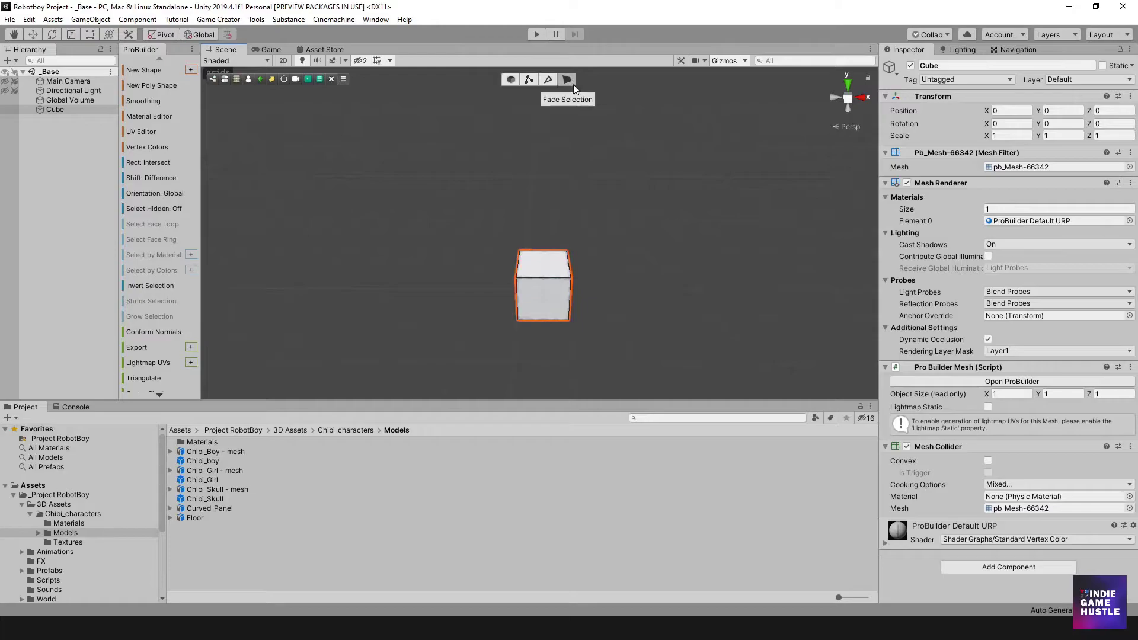
# - Extrude the cube's side face along X until the cube is 2 units long, undoing the extrusion that misses the grid
pyautogui.click(553, 170)
pyautogui.keyDown('alt'); pyautogui.moveTo(477, 271); pyautogui.dragTo(519, 291); pyautogui.keyUp('alt')
pyautogui.click(540, 290)
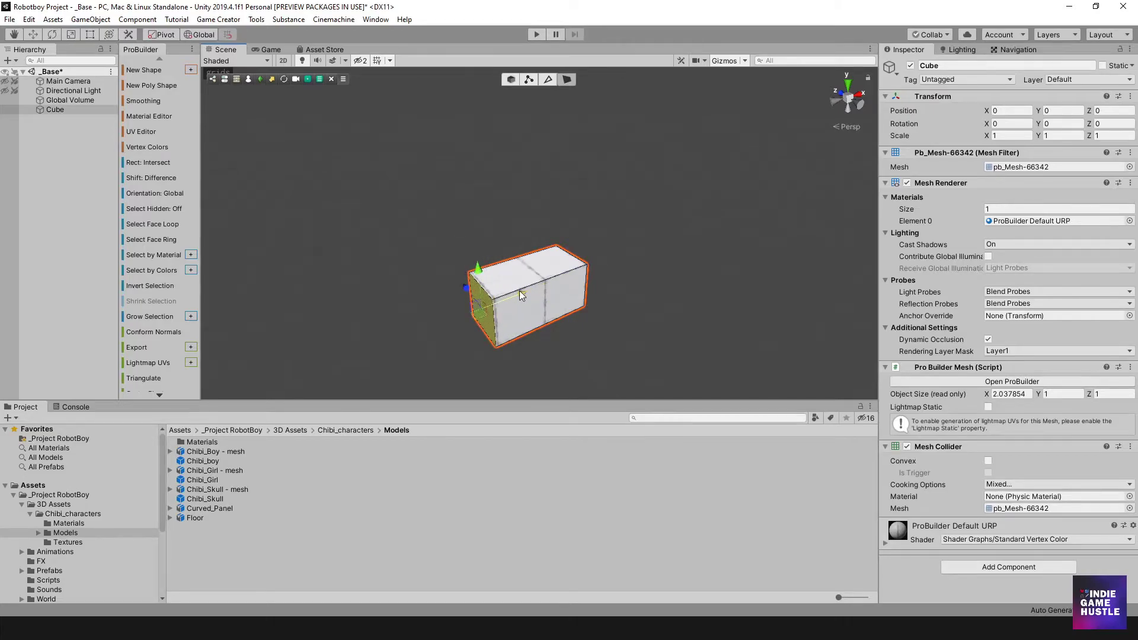
pyautogui.hotkey('ctrl', 'z')
pyautogui.keyDown('alt'); pyautogui.moveTo(391, 173); pyautogui.dragTo(476, 325); pyautogui.keyUp('alt')
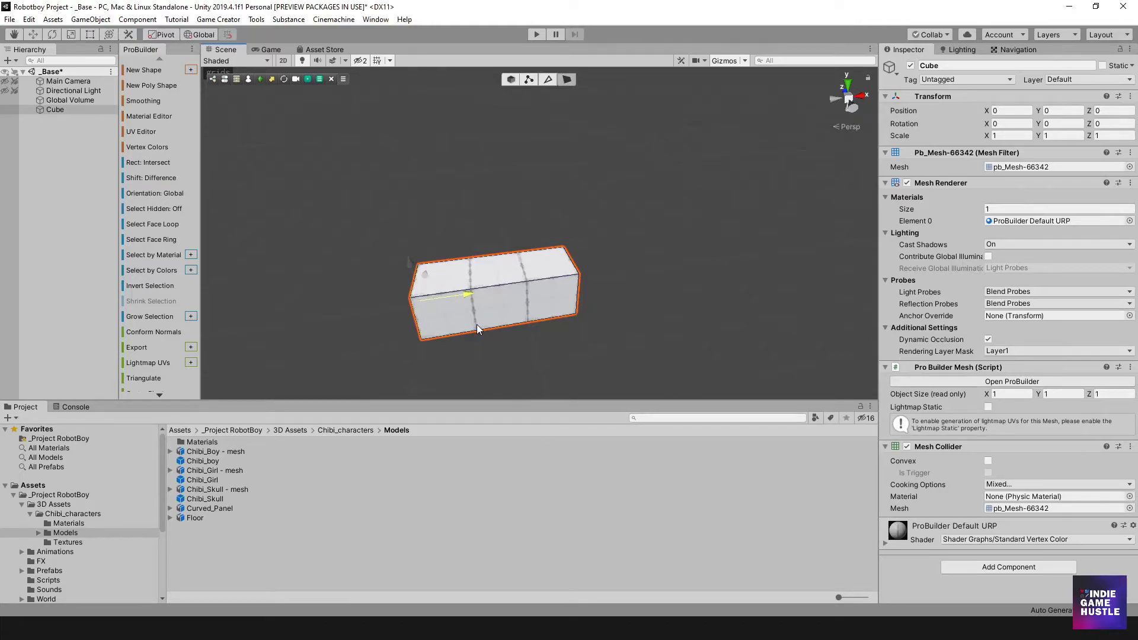
pyautogui.keyDown('shift'); pyautogui.moveTo(479, 330); pyautogui.dragTo(463, 196); pyautogui.keyUp('shift')
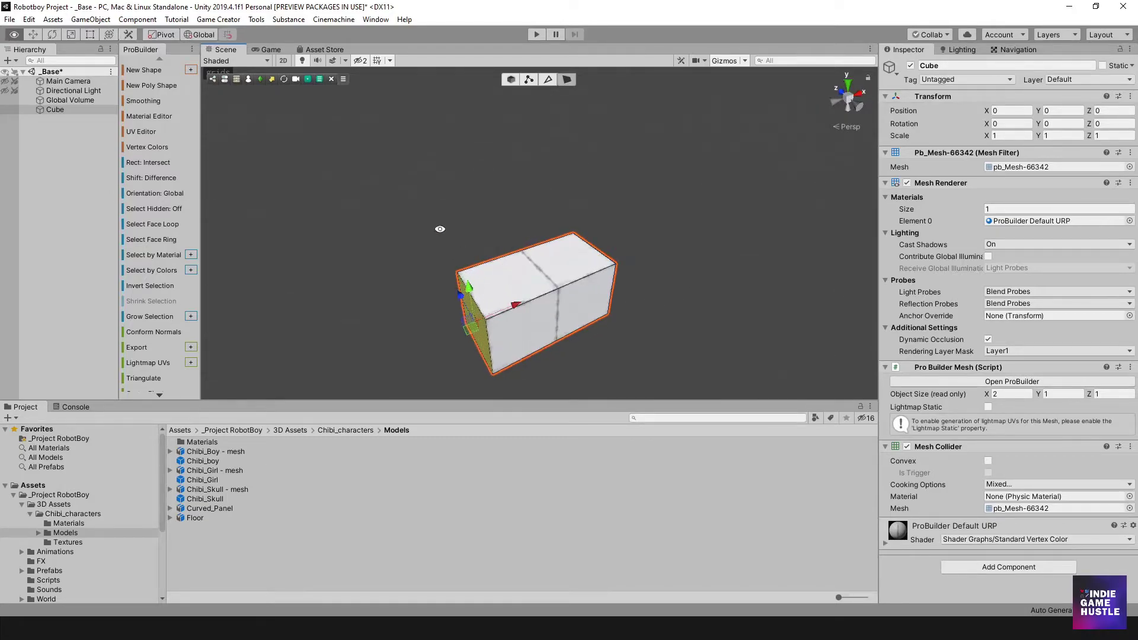
# - Move the Game Creator toolbar clear of the ProGrids controls and turn grid snapping on
pyautogui.moveTo(341, 79); pyautogui.dragTo(382, 79)
pyautogui.click(223, 74)
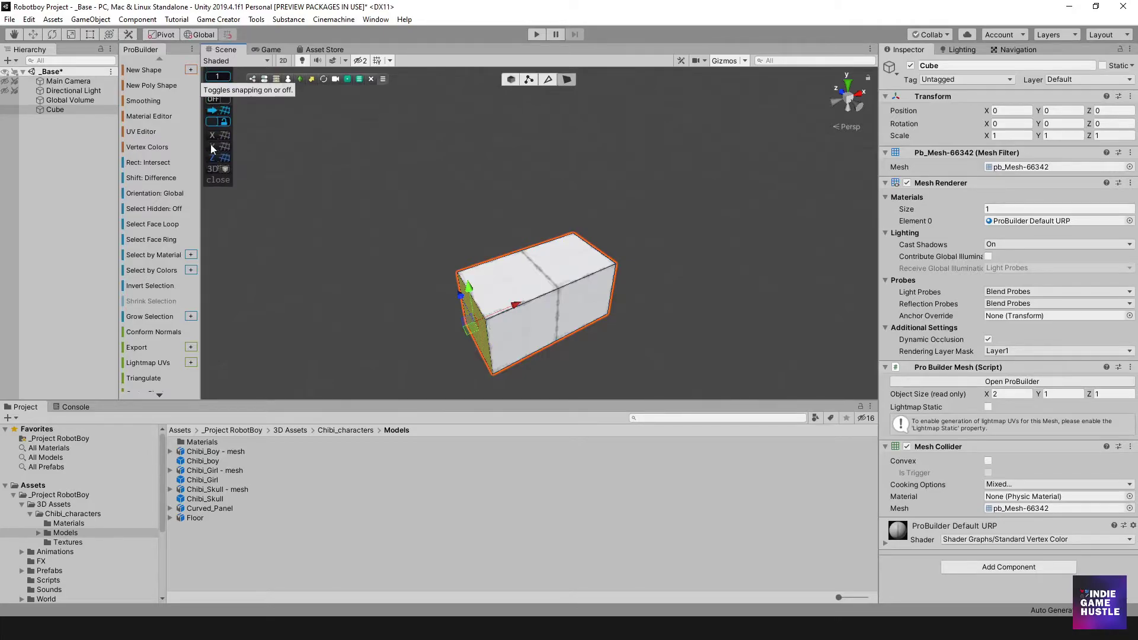
pyautogui.click(217, 99)
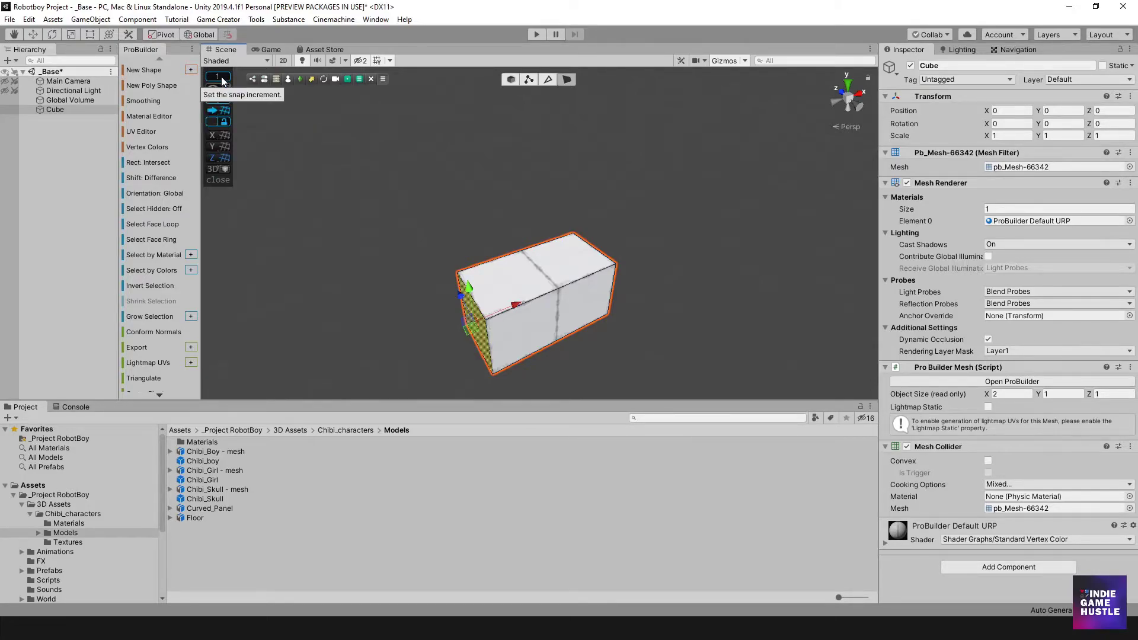
# - Deselect the extended cube and its extruded face
pyautogui.moveTo(513, 304)
pyautogui.mouseDown()
pyautogui.moveTo(575, 298)
pyautogui.moveTo(453, 333)
pyautogui.moveTo(515, 322)
pyautogui.mouseUp()
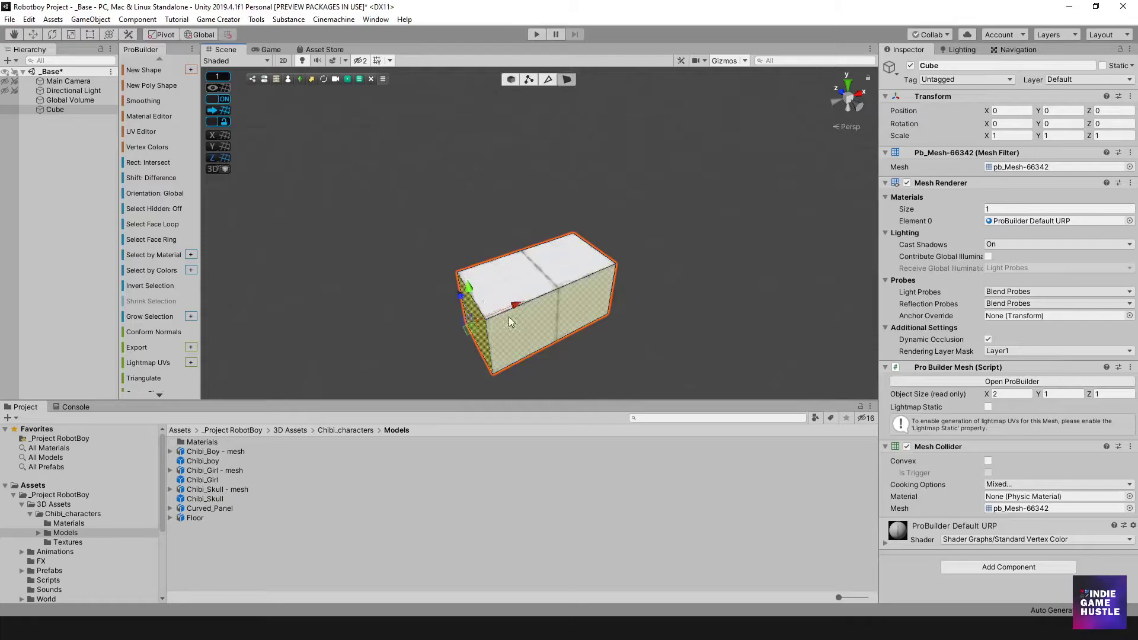
pyautogui.click(623, 300)
pyautogui.keyDown('alt'); pyautogui.moveTo(622, 300); pyautogui.dragTo(559, 268); pyautogui.keyUp('alt')
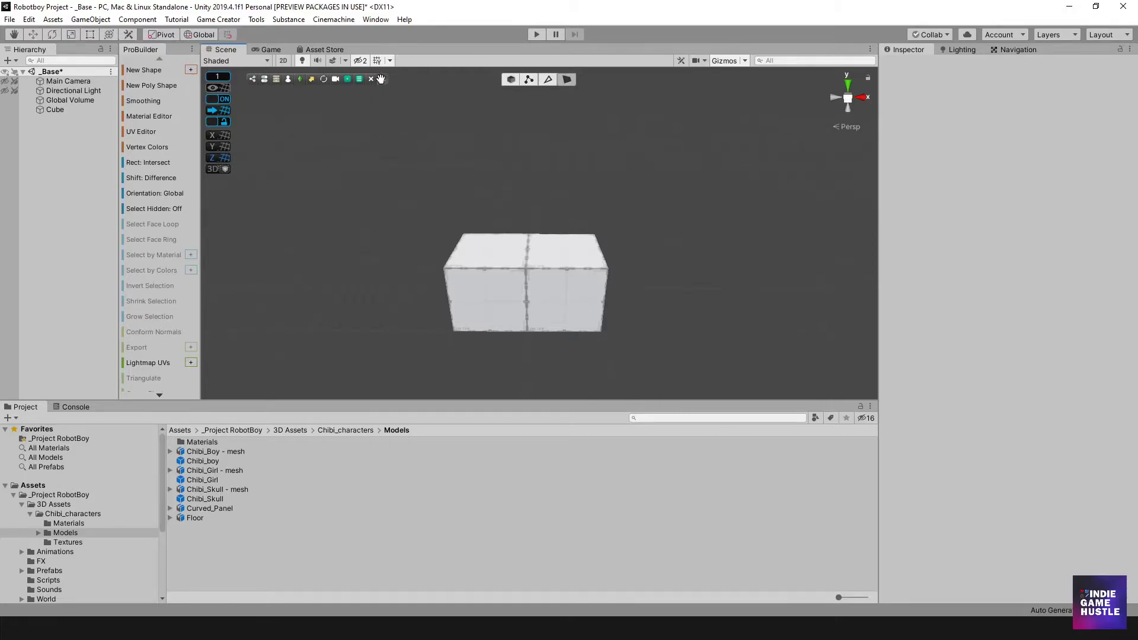
# - Move the Game Creator toolbar over the ProGrids controls and back beside them
pyautogui.moveTo(383, 79); pyautogui.dragTo(352, 86)
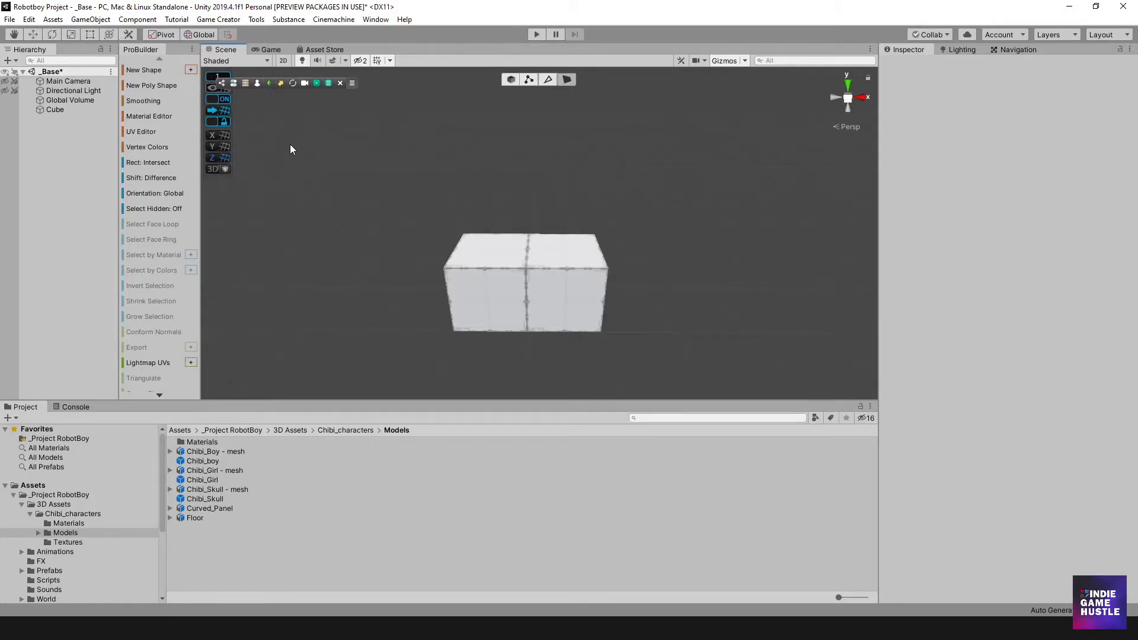
pyautogui.moveTo(216, 104)
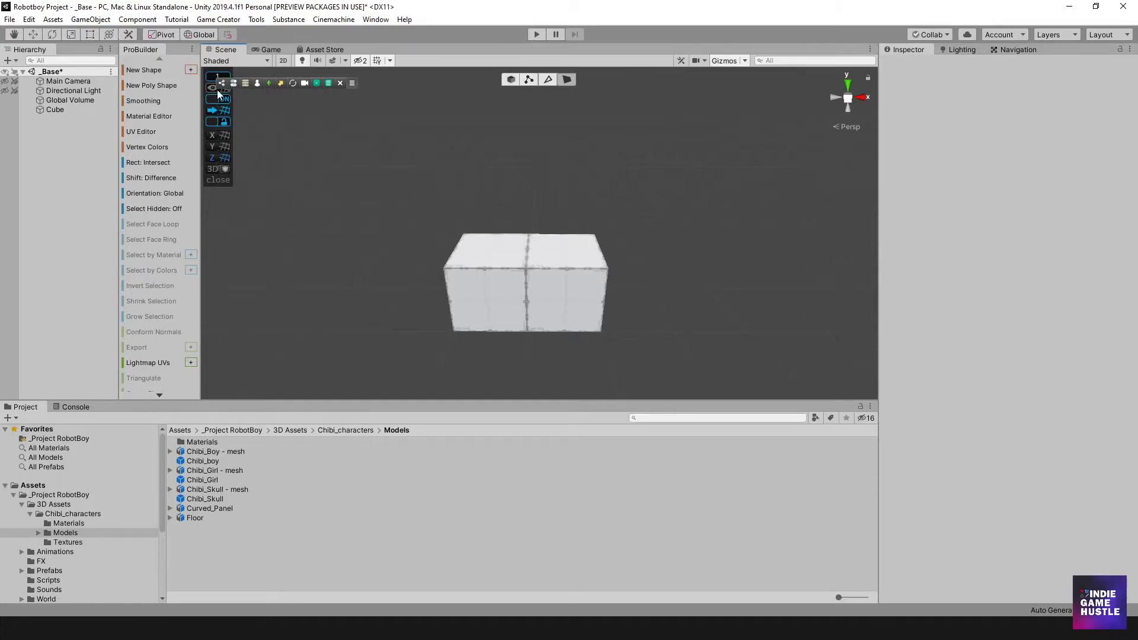
pyautogui.moveTo(352, 84); pyautogui.dragTo(377, 81)
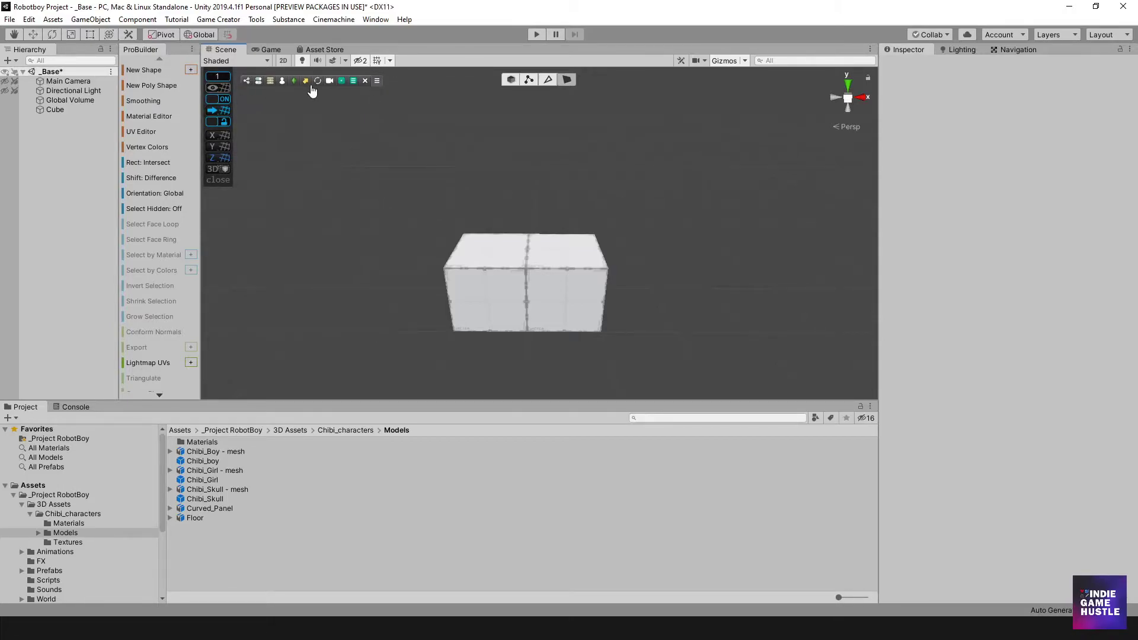
pyautogui.click(9, 20)
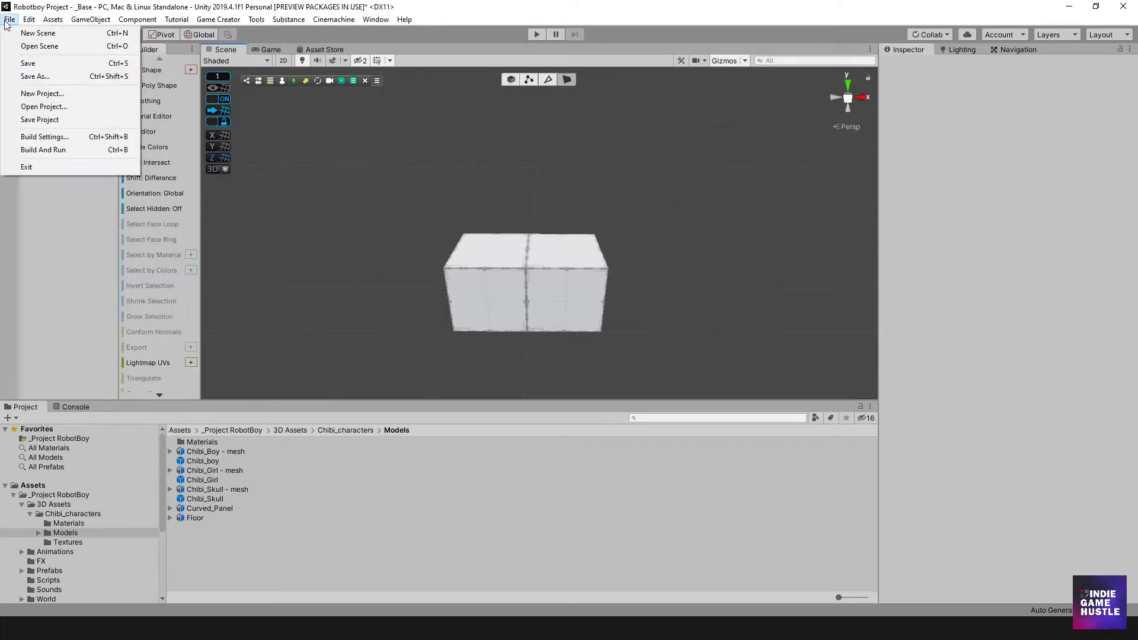
pyautogui.moveTo(29, 21)
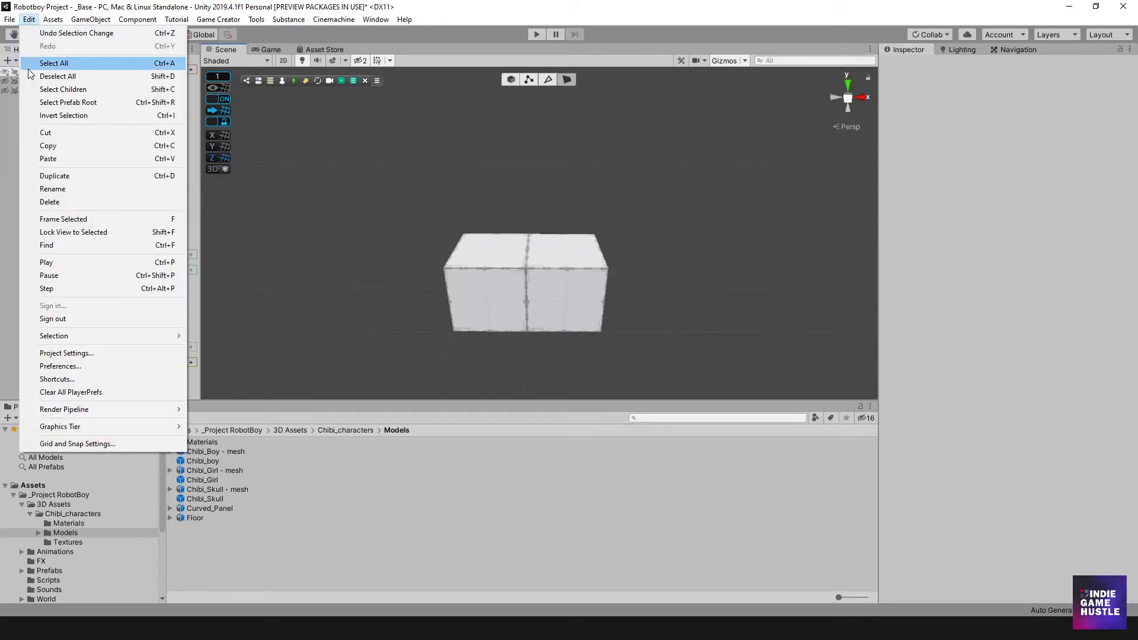
pyautogui.press('Escape')
# - Open the General settings of the Game Creator Preferences and move the dialog away from the Scene view's toolbar
pyautogui.click(218, 20)
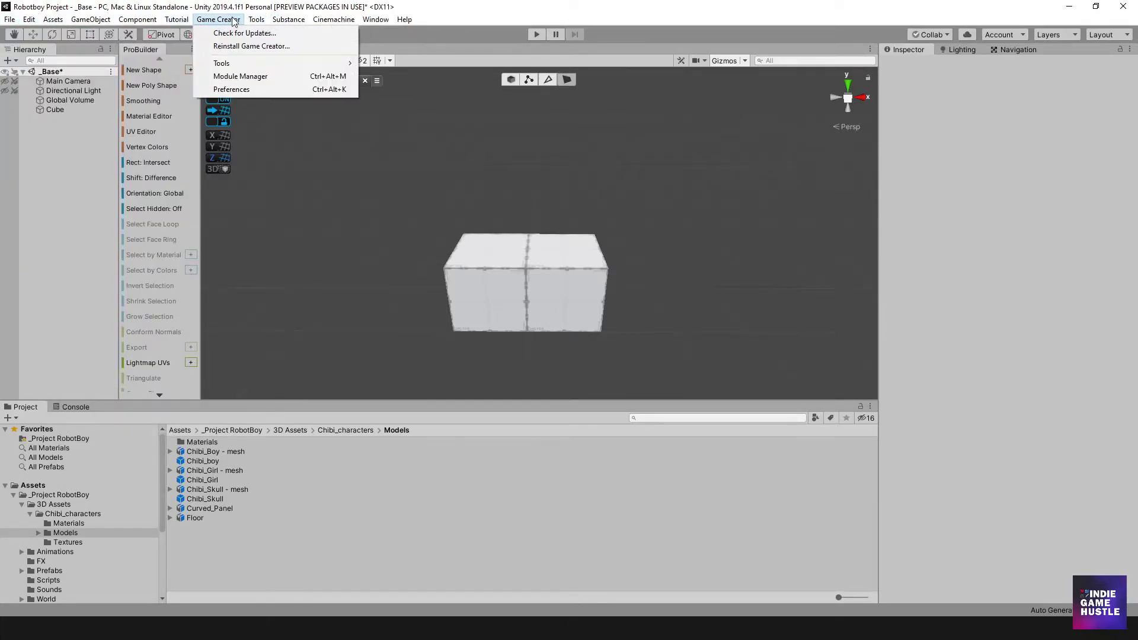
pyautogui.click(248, 92)
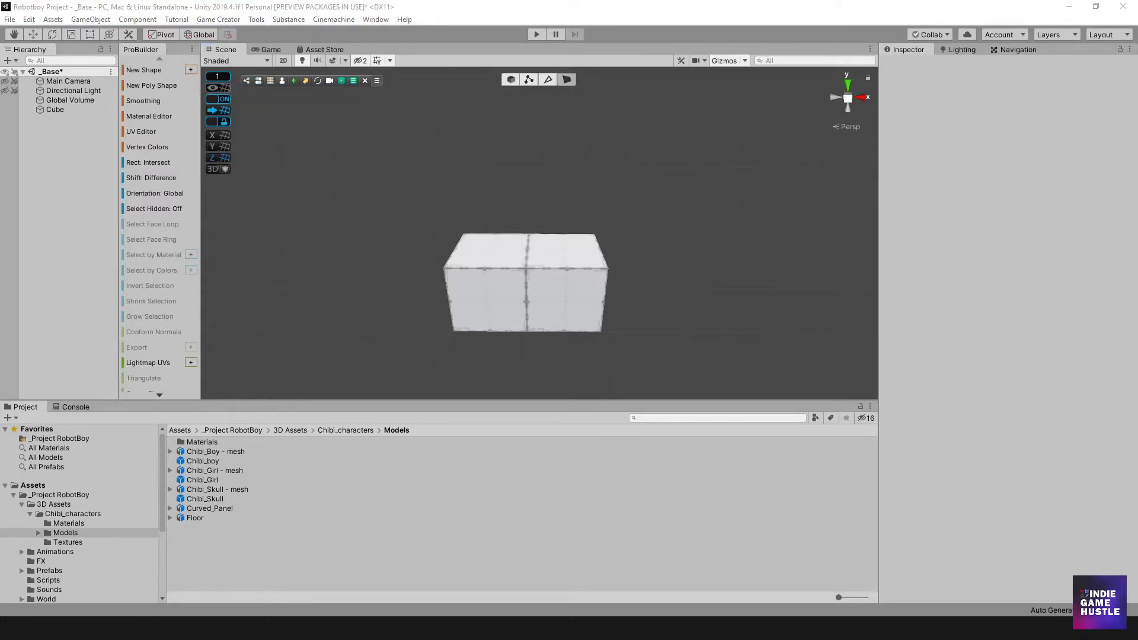
pyautogui.click(223, 20)
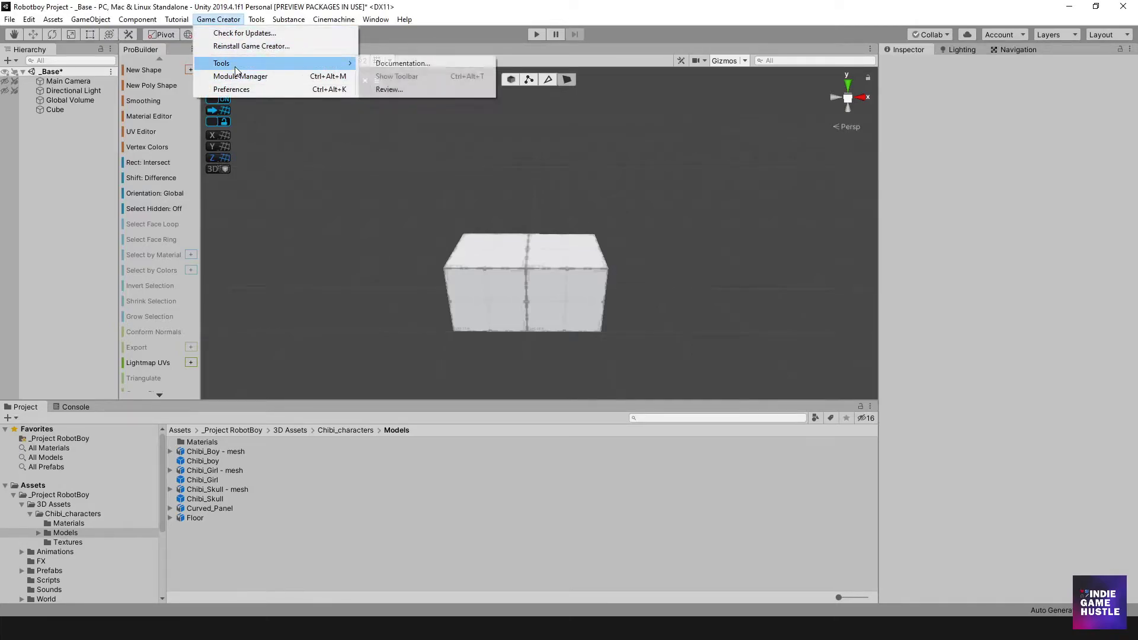
pyautogui.click(231, 88)
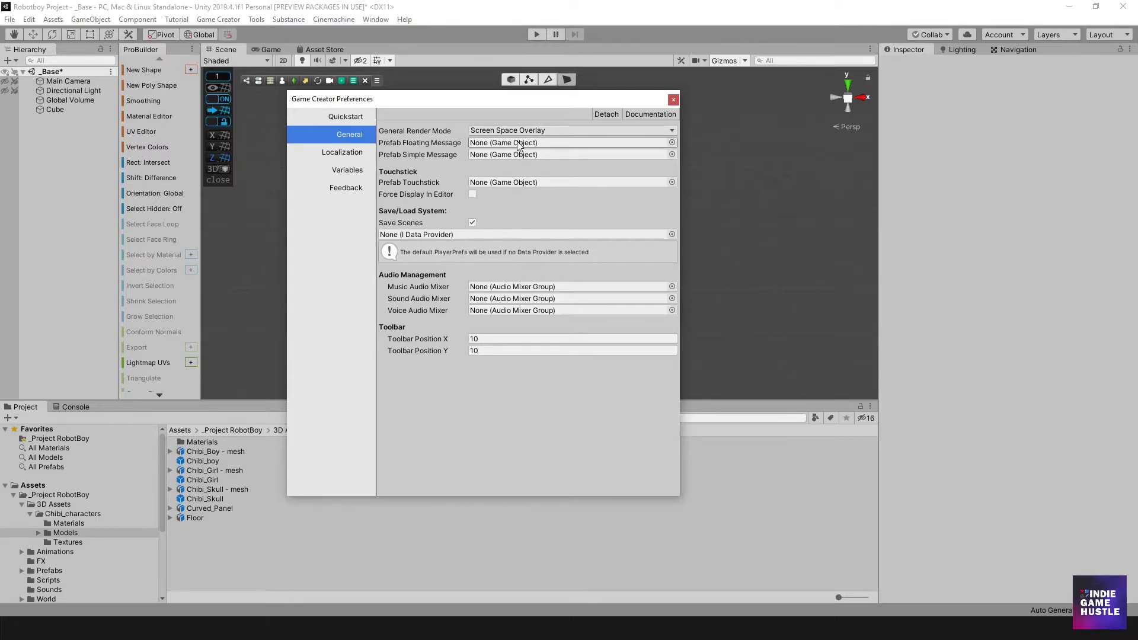
pyautogui.moveTo(499, 98); pyautogui.dragTo(748, 46)
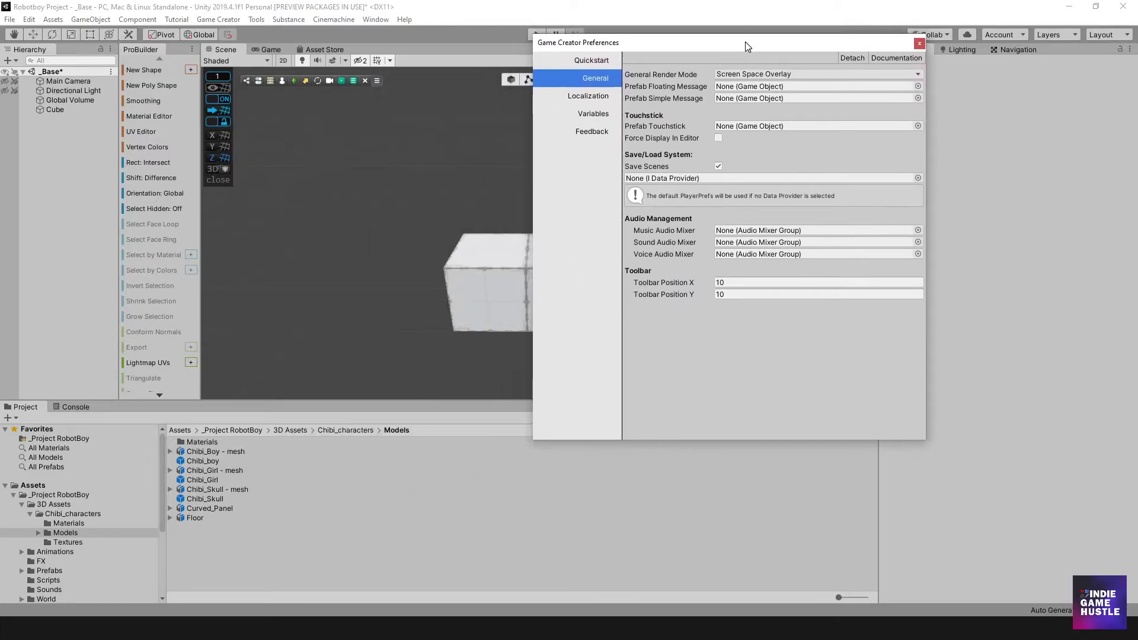
# - Set the toolbar's Position X to 20, then start and stop Play mode to refresh its placement
pyautogui.click(730, 284)
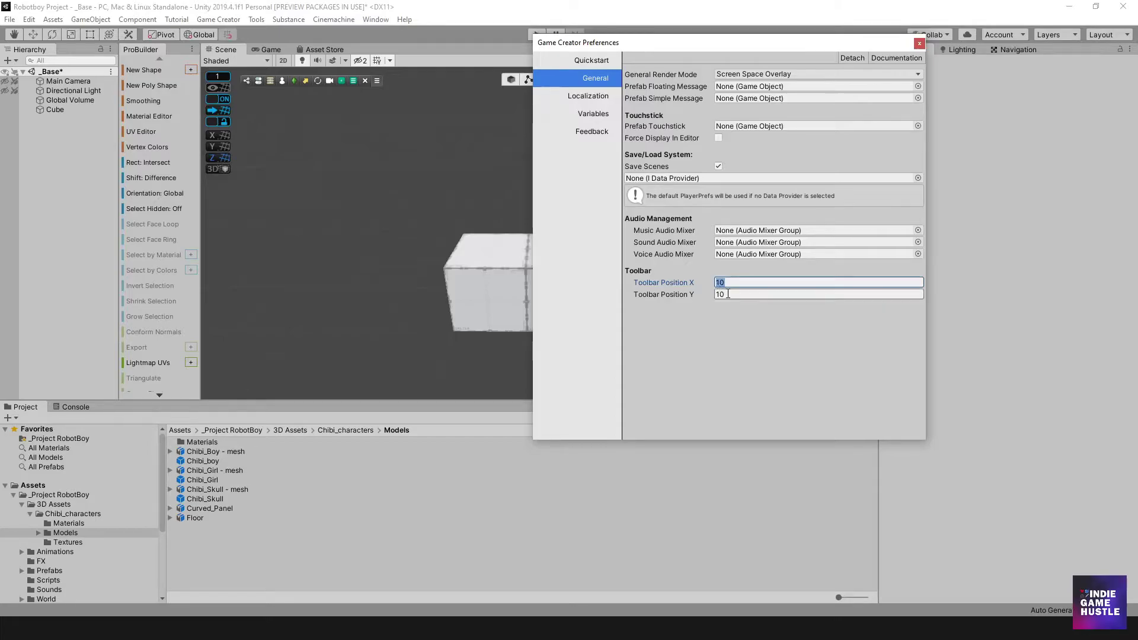
pyautogui.click(744, 282)
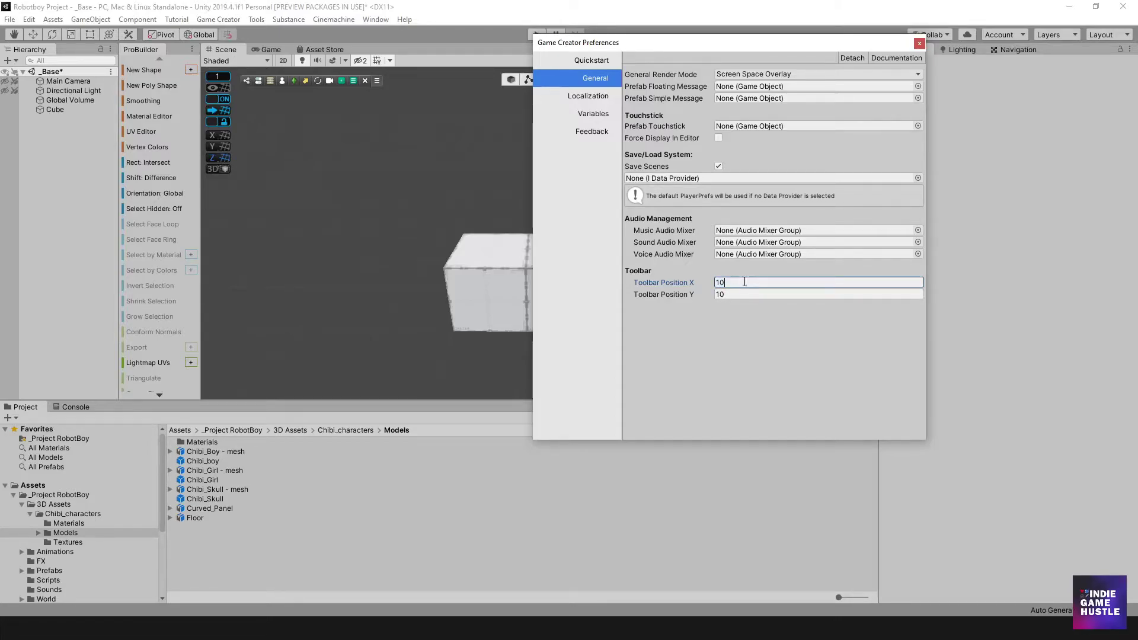
pyautogui.press('BackSpace')
pyautogui.press('BackSpace')
pyautogui.write('20')
pyautogui.click(287, 154)
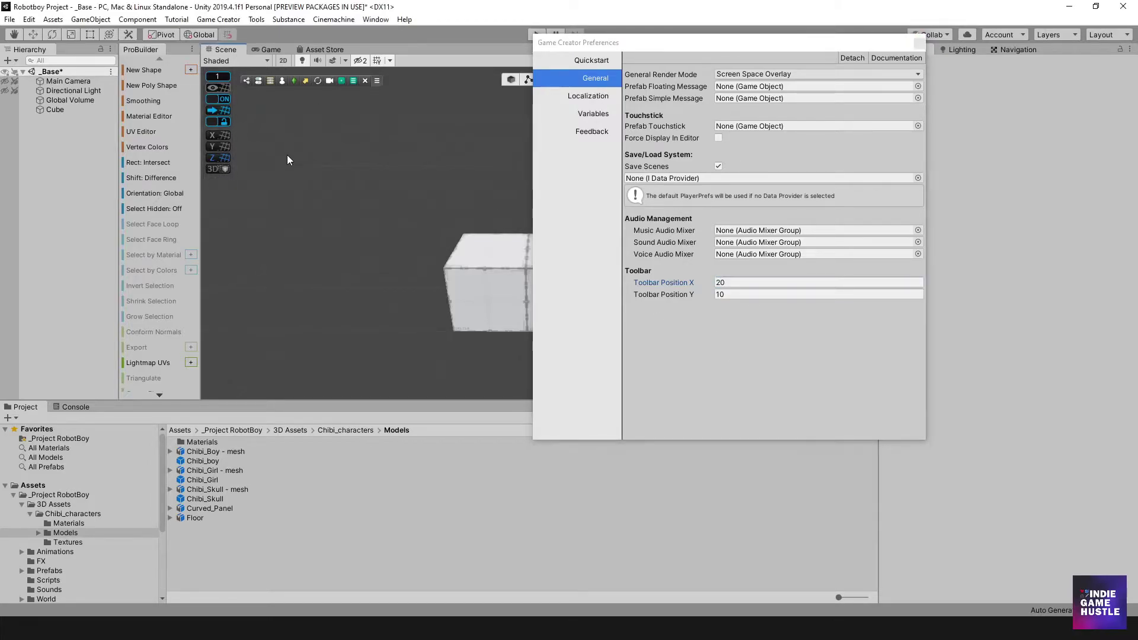
pyautogui.click(538, 34)
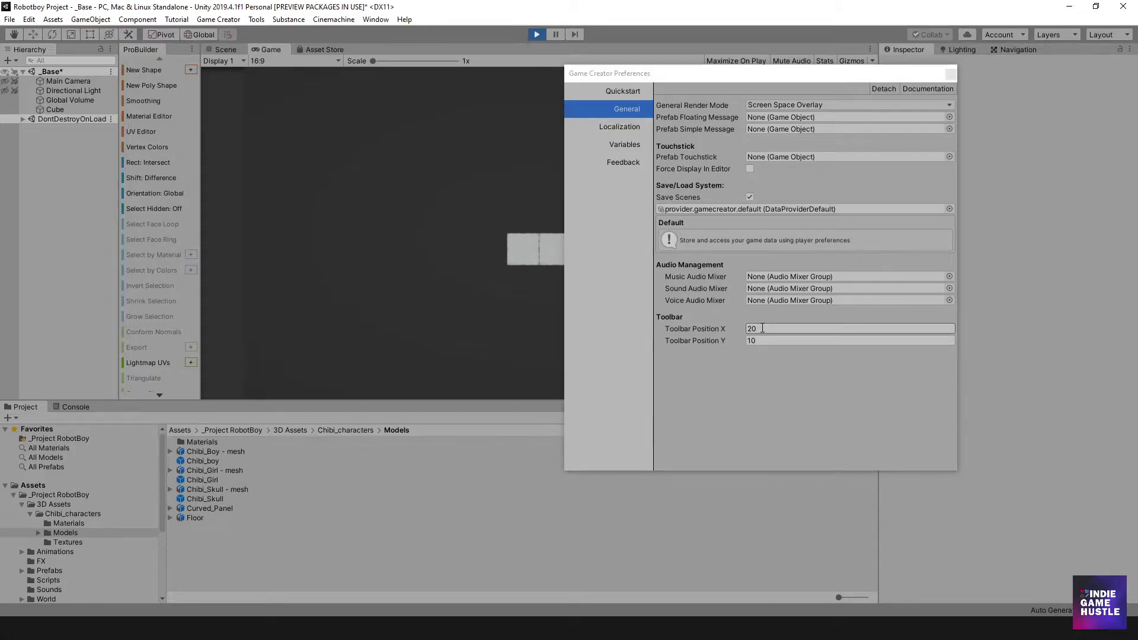
pyautogui.click(536, 35)
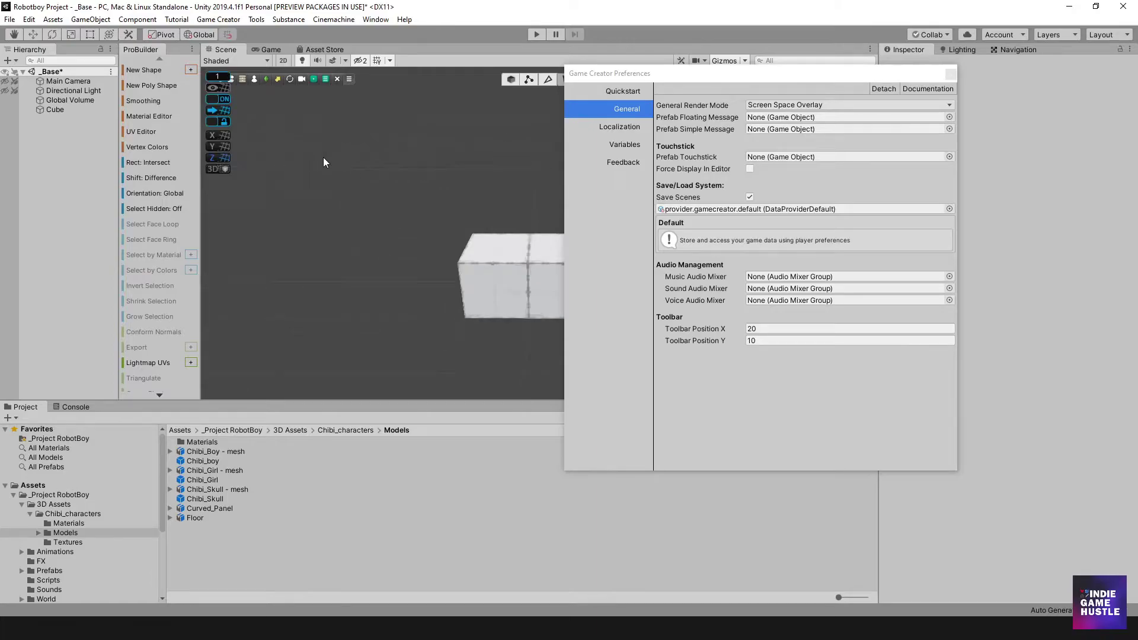
# - Try a toolbar Position X of 7, starting and stopping Play mode to apply it
pyautogui.click(752, 330)
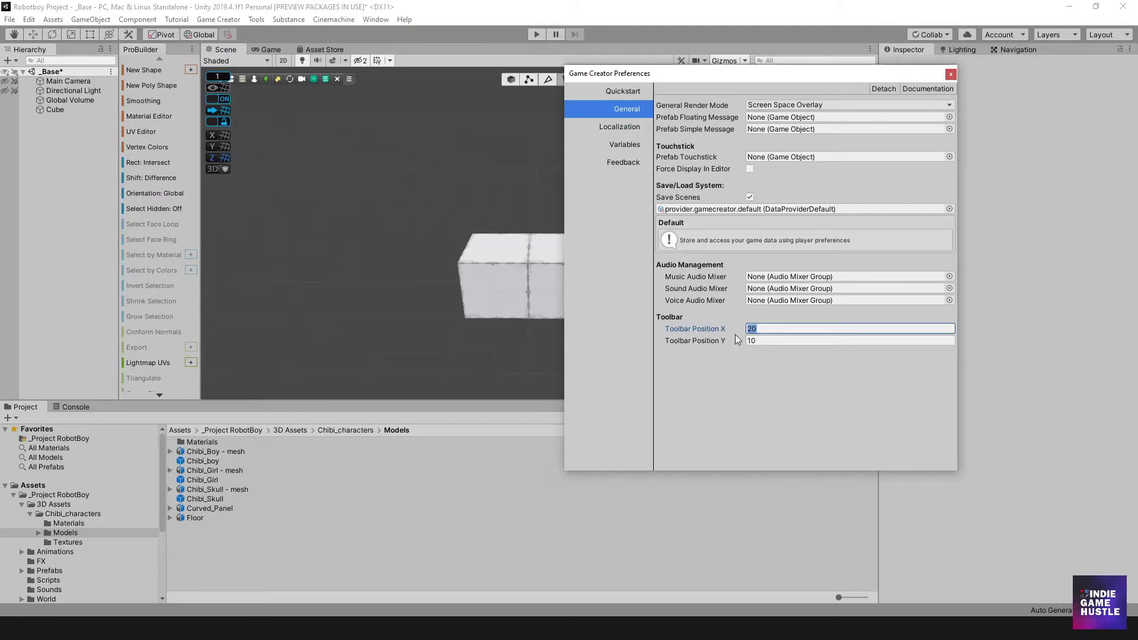
pyautogui.write('7')
pyautogui.click(532, 35)
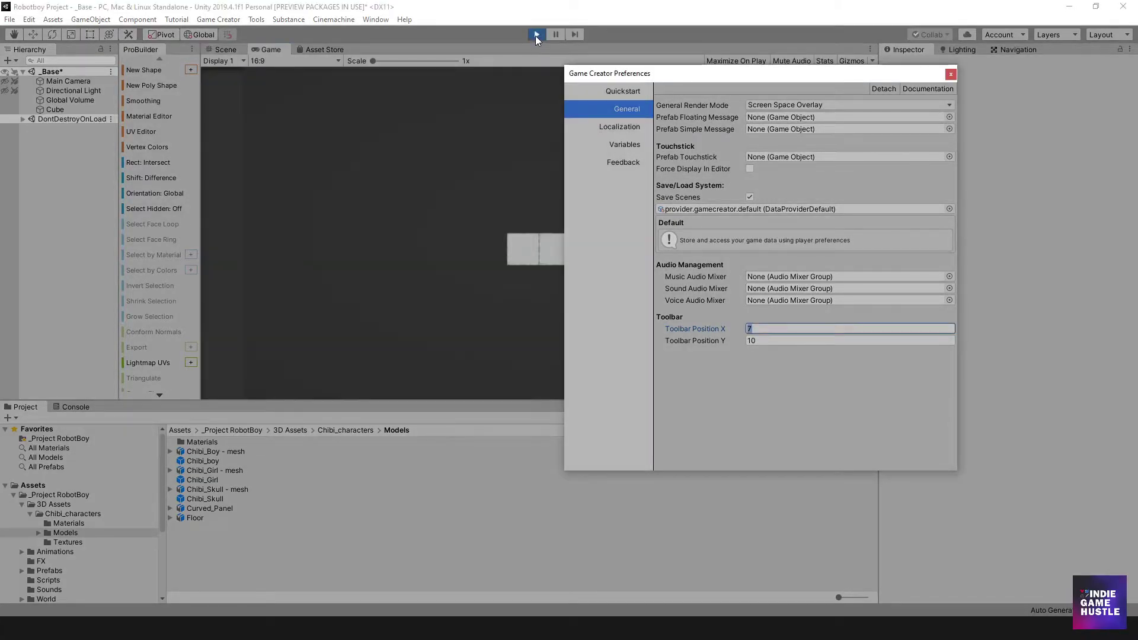
pyautogui.click(536, 35)
# - Try a toolbar Position X of 40, starting and stopping Play mode to apply it
pyautogui.click(743, 329)
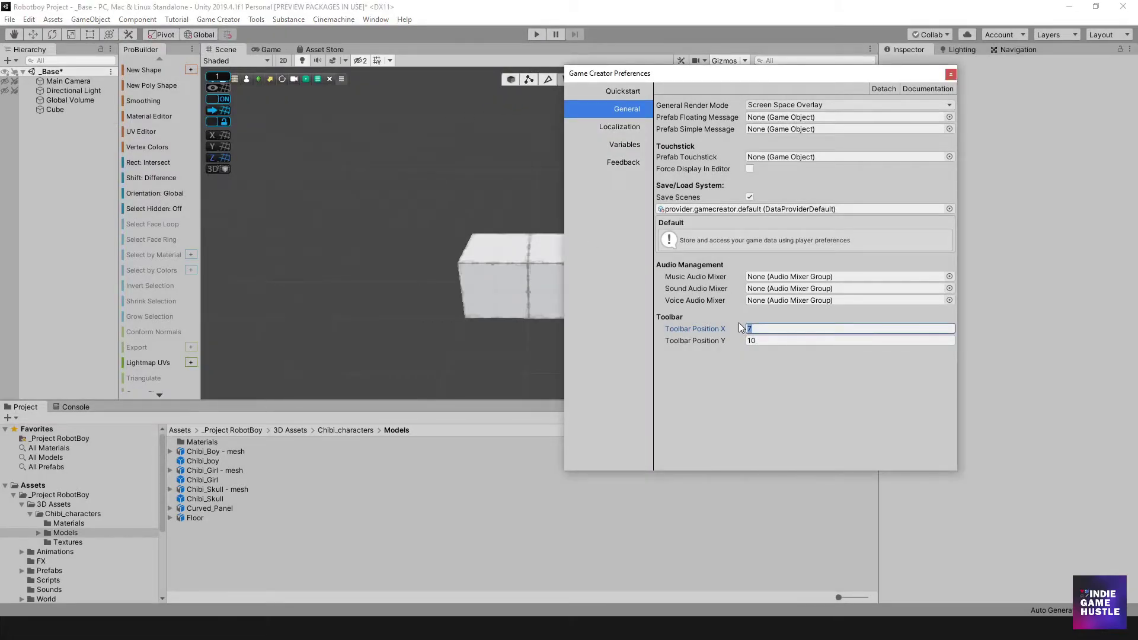
pyautogui.write('40')
pyautogui.click(535, 35)
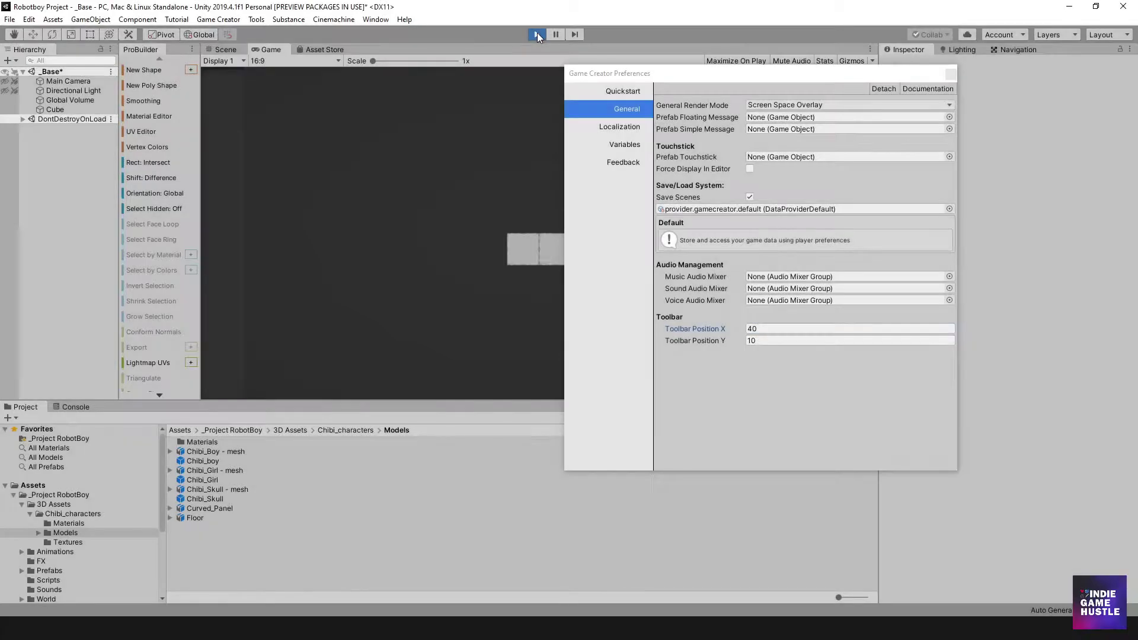
pyautogui.click(537, 34)
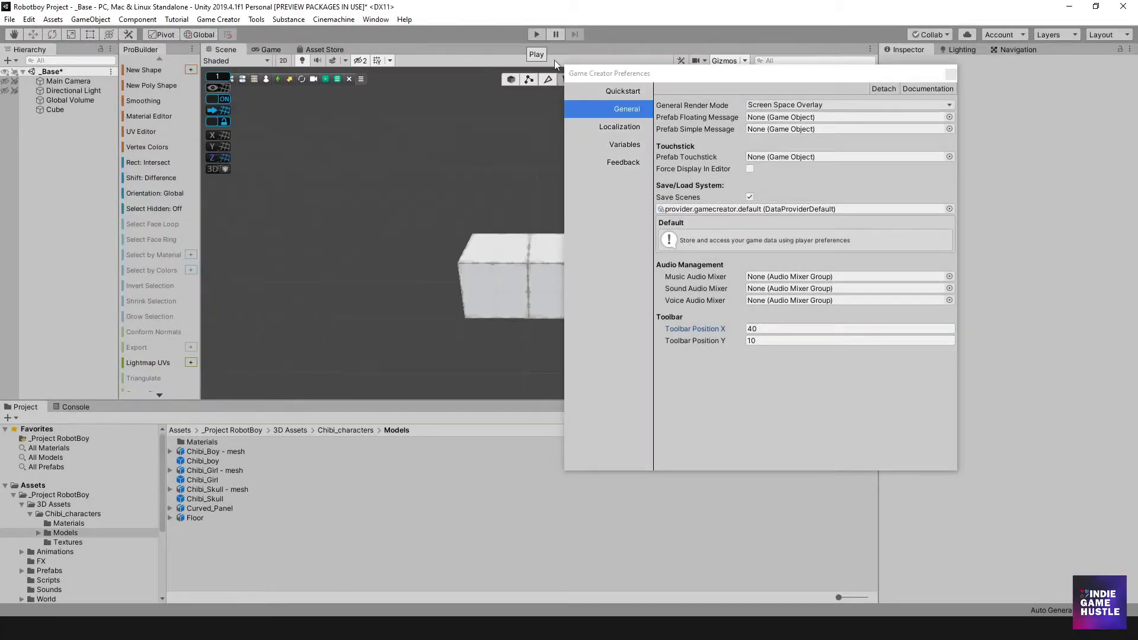
# - Set the toolbar's Position X to 70 and start and stop Play mode to apply it
pyautogui.click(767, 329)
pyautogui.write('70')
pyautogui.click(535, 35)
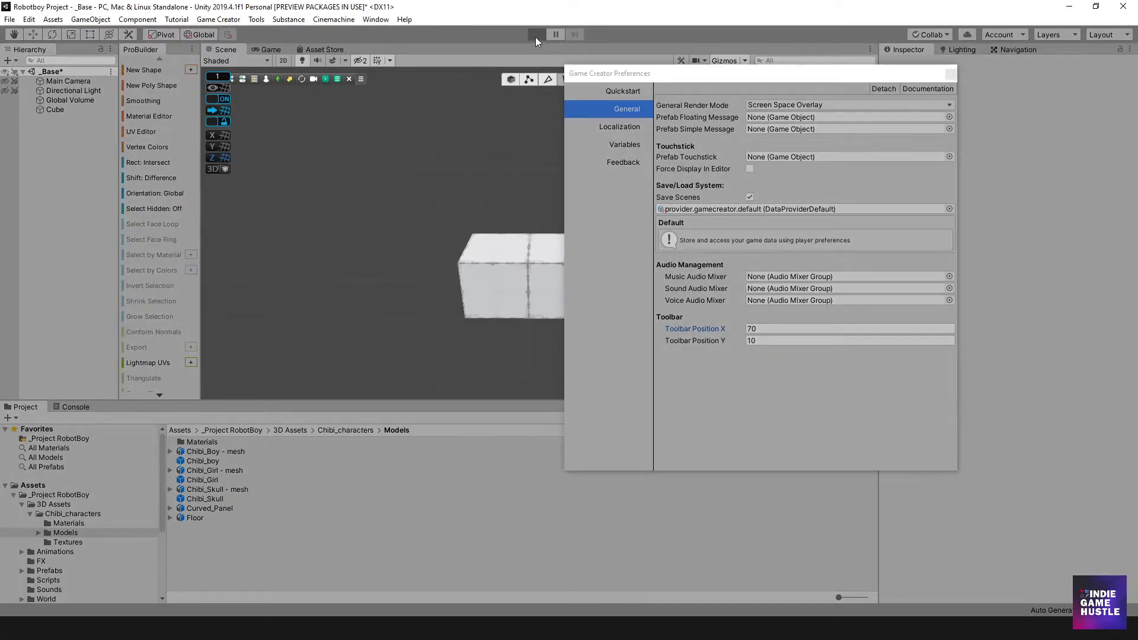
pyautogui.click(536, 34)
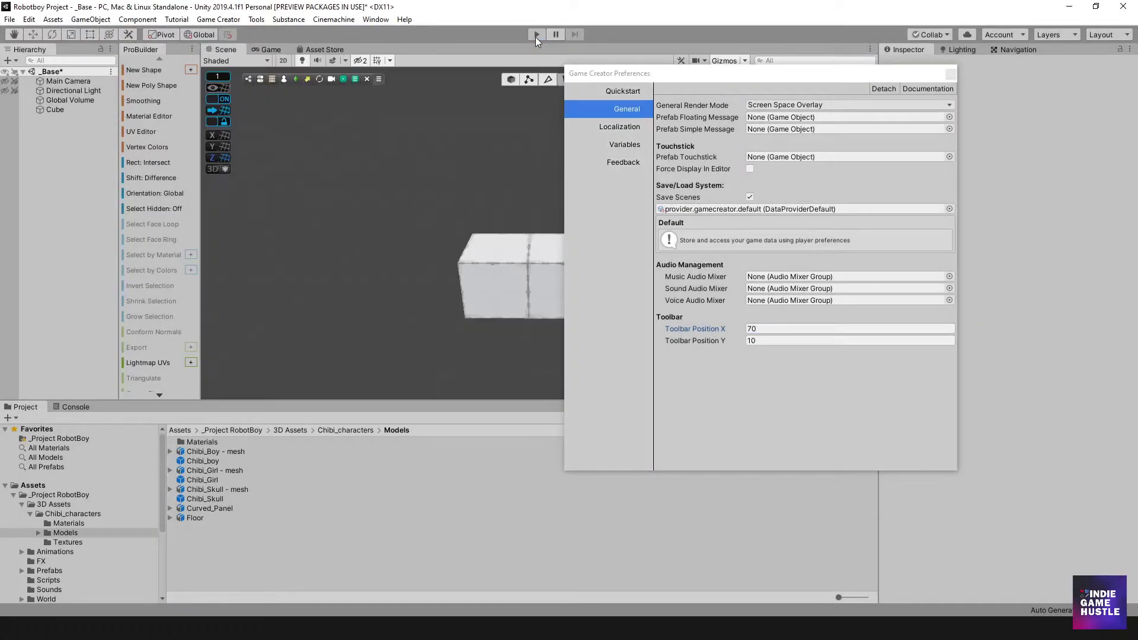
# - Set the toolbar's Position Y to 7, apply it by starting and stopping Play mode, and close the Game Creator Preferences
pyautogui.moveTo(772, 73); pyautogui.dragTo(670, 105)
pyautogui.click(663, 356)
pyautogui.write('7')
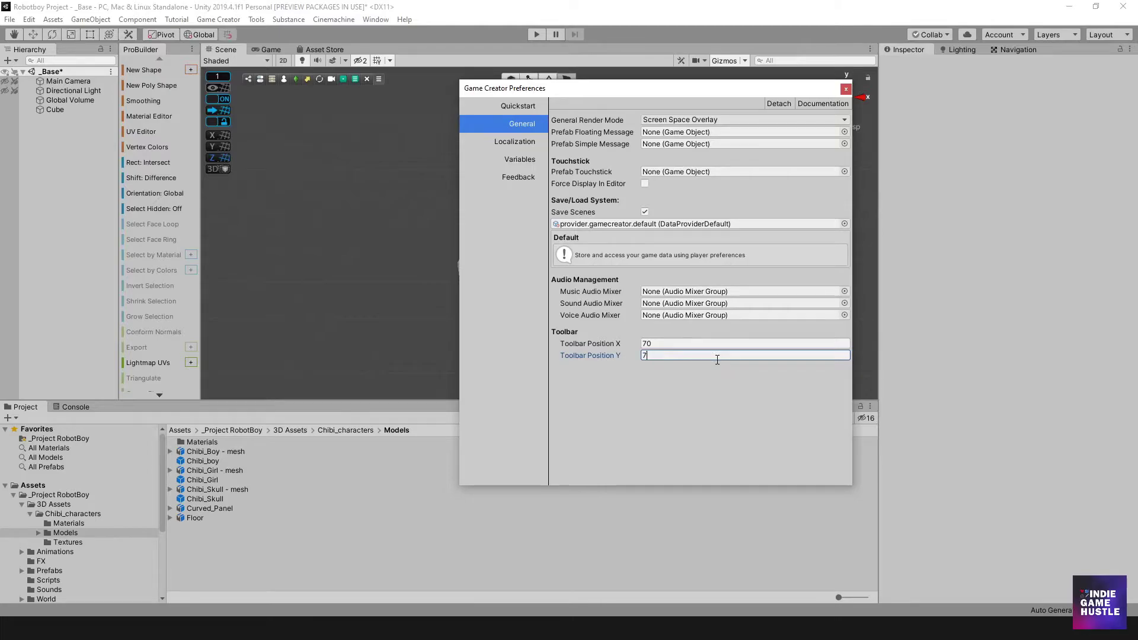
pyautogui.click(532, 38)
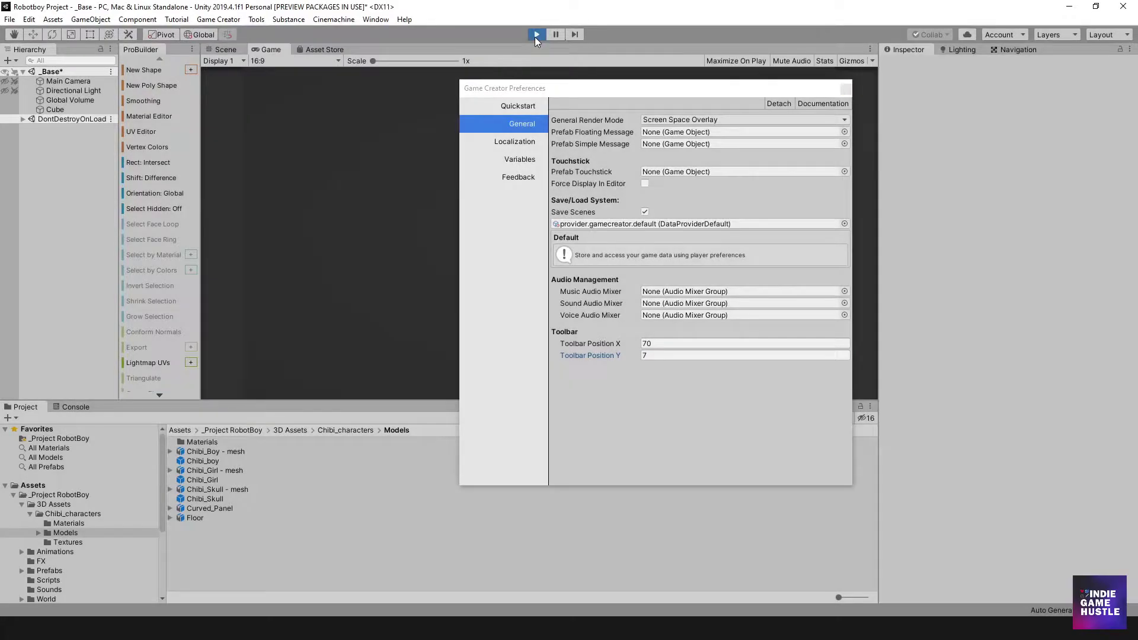
pyautogui.click(535, 36)
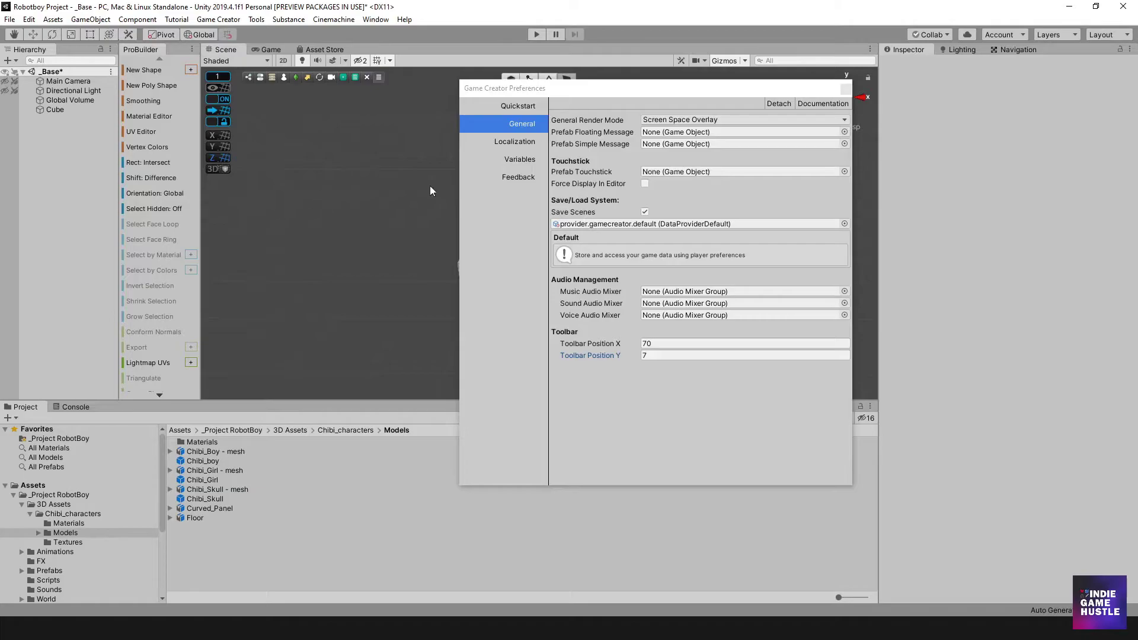
pyautogui.click(655, 355)
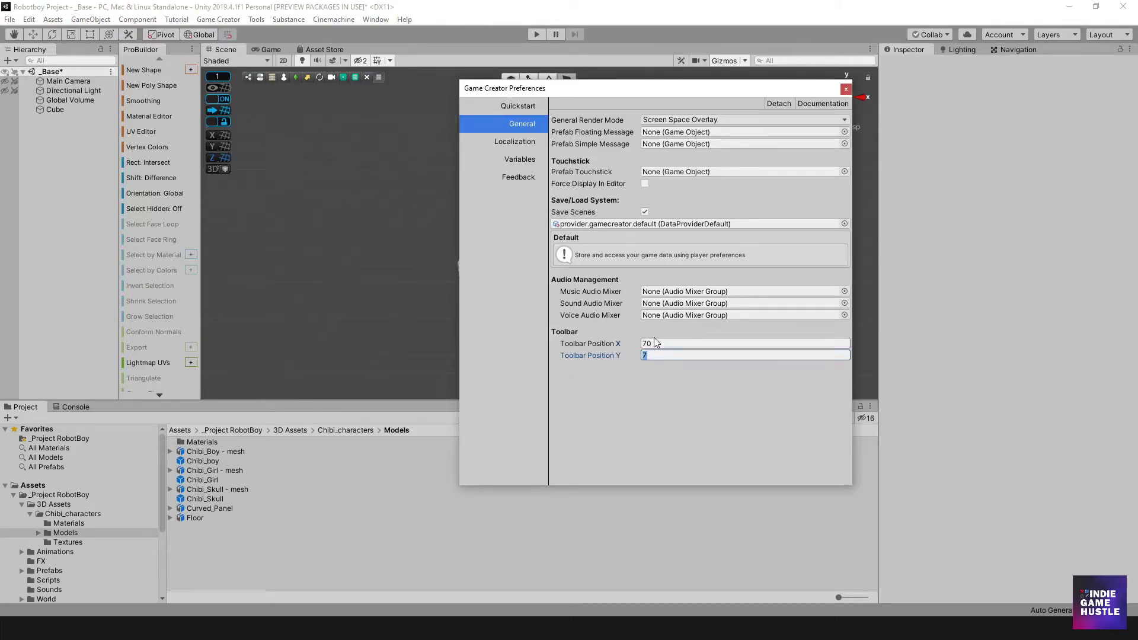
pyautogui.click(846, 89)
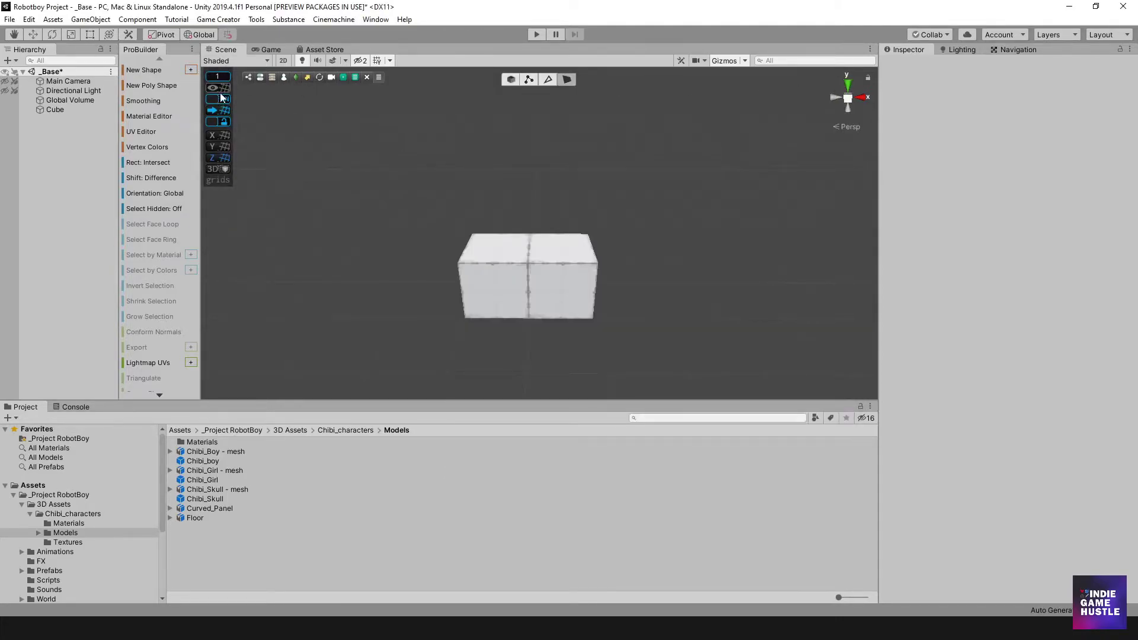
# - Extend the faces of the ProBuilder cube outward to make a block 3 × 1 × 3 units in size
pyautogui.moveTo(201, 165)
pyautogui.mouseDown()
pyautogui.moveTo(311, 192)
pyautogui.moveTo(195, 179)
pyautogui.mouseUp()
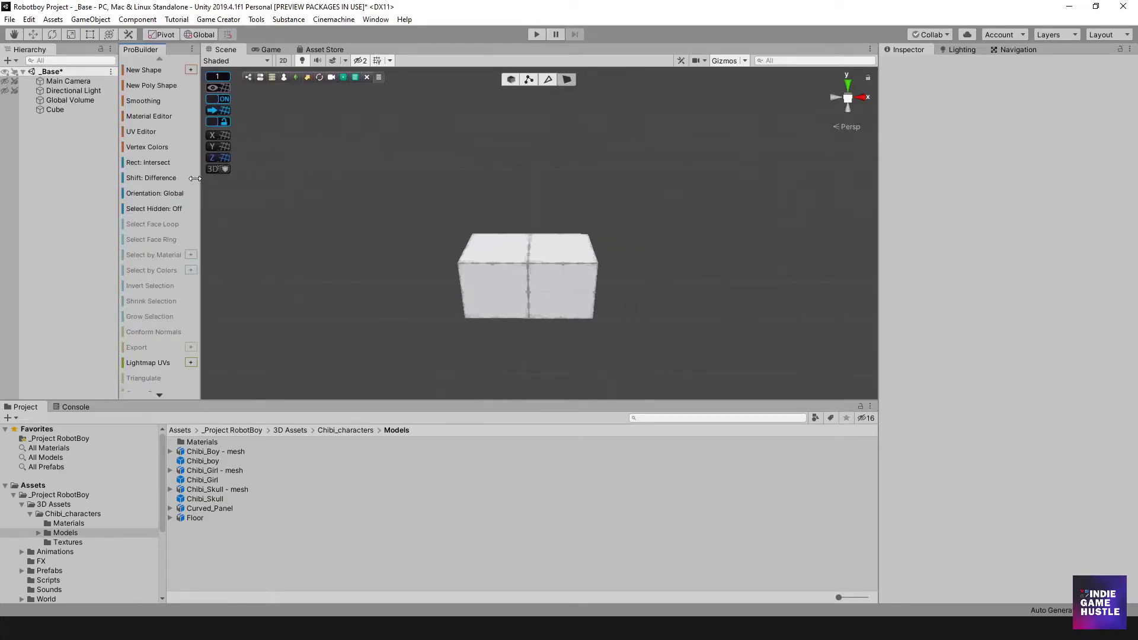
pyautogui.scroll(-2, 424, 231)
pyautogui.scroll(2, 424, 231)
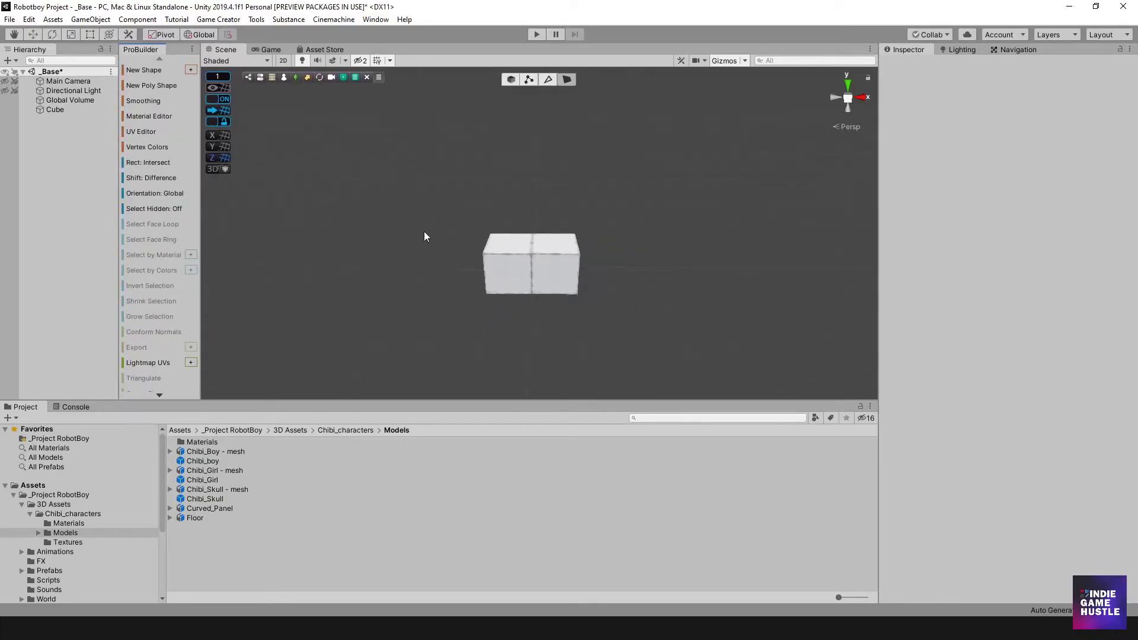
pyautogui.keyDown('alt'); pyautogui.moveTo(686, 281); pyautogui.dragTo(522, 270); pyautogui.keyUp('alt')
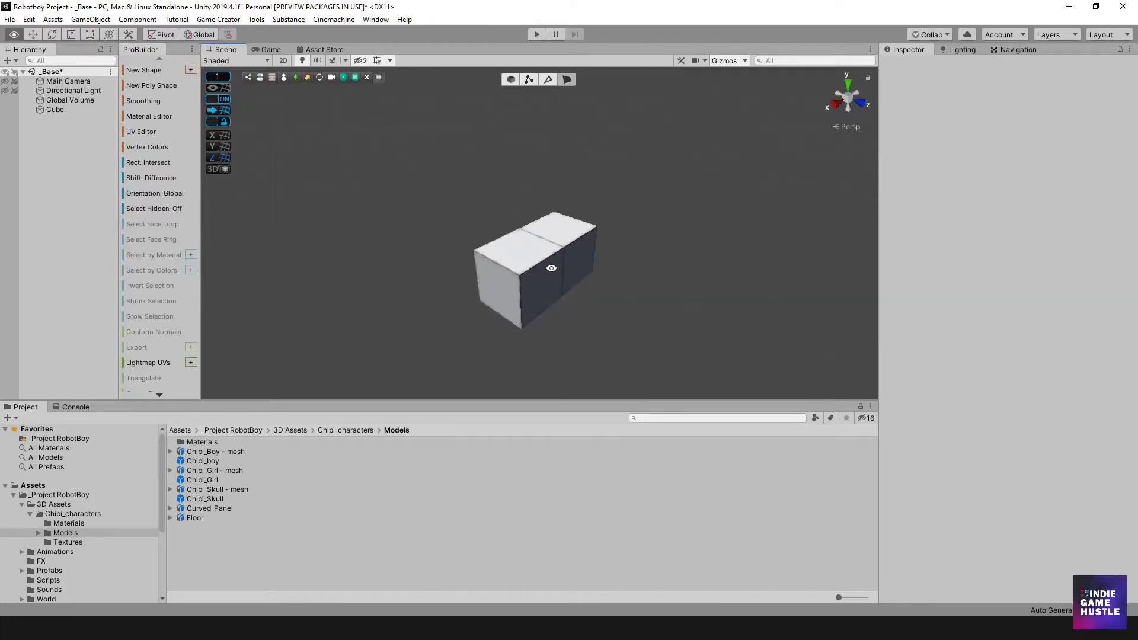
pyautogui.click(521, 268)
pyautogui.click(555, 267)
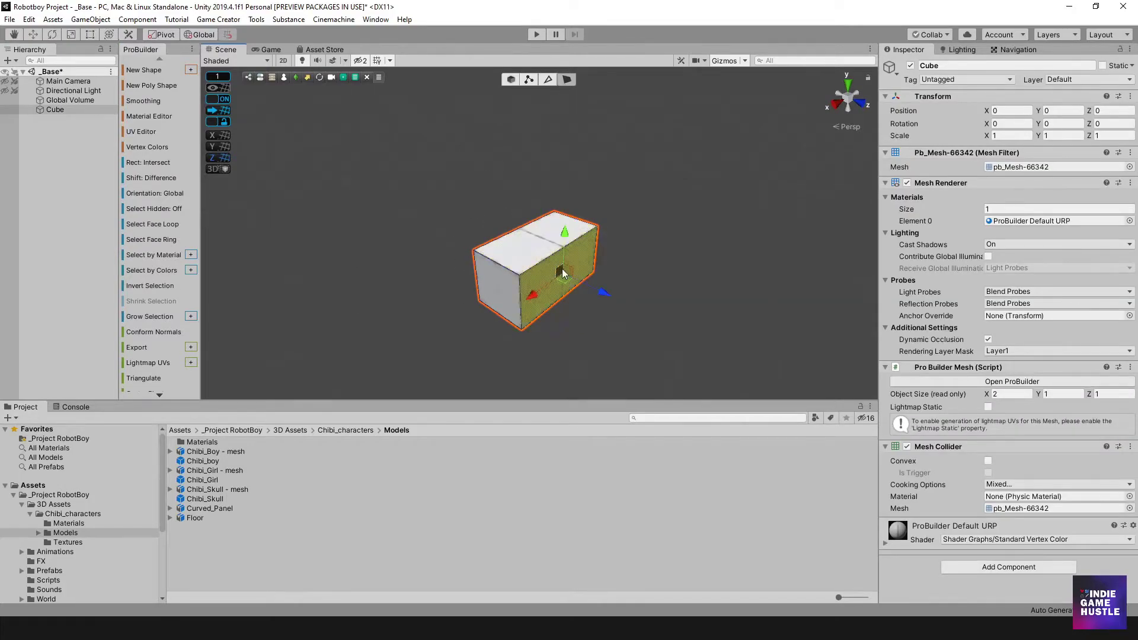
pyautogui.moveTo(602, 293); pyautogui.dragTo(735, 336)
pyautogui.scroll(-5, 673, 318)
pyautogui.keyDown('alt'); pyautogui.moveTo(647, 297); pyautogui.dragTo(526, 76); pyautogui.keyUp('alt')
# - Switch ProBuilder to object selection and select the whole enlarged cube
pyautogui.click(510, 79)
pyautogui.click(552, 176)
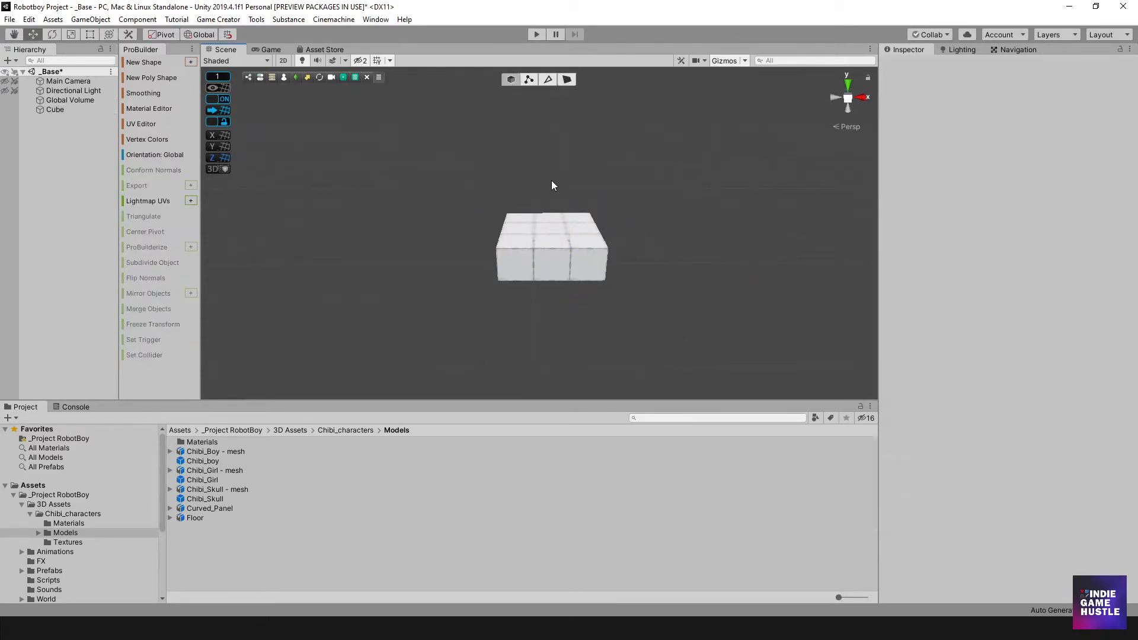
pyautogui.click(563, 230)
pyautogui.keyDown('alt'); pyautogui.moveTo(563, 230); pyautogui.dragTo(545, 260); pyautogui.keyUp('alt')
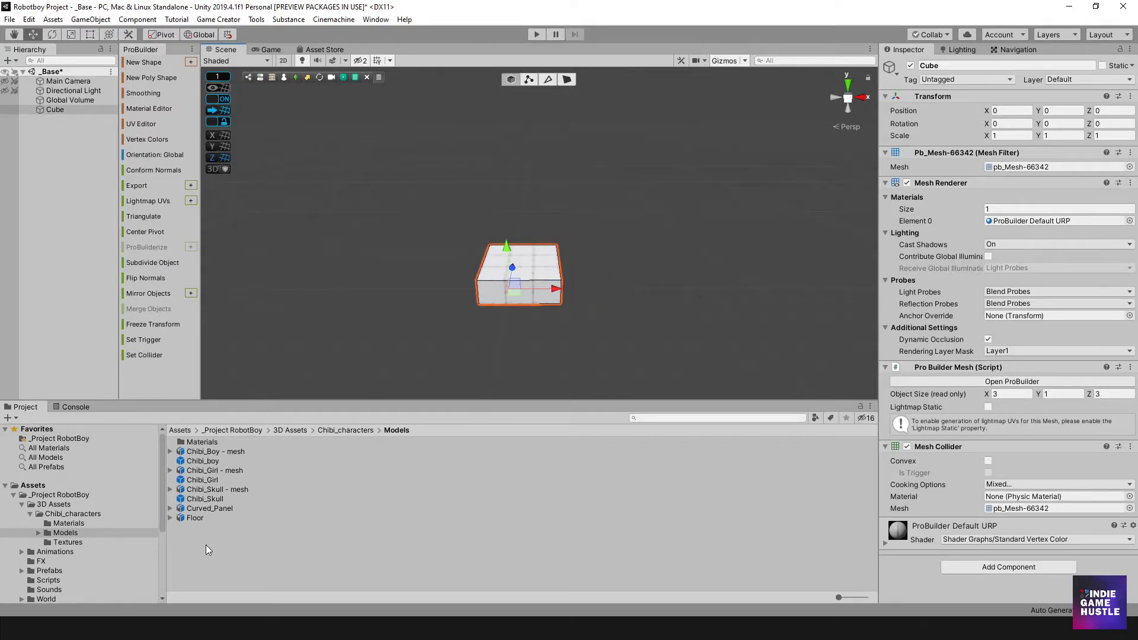
# - Inspect the Chibi_Boy - mesh model and the Chibi_boy prefab from the front in their previews
pyautogui.click(205, 545)
pyautogui.click(198, 451)
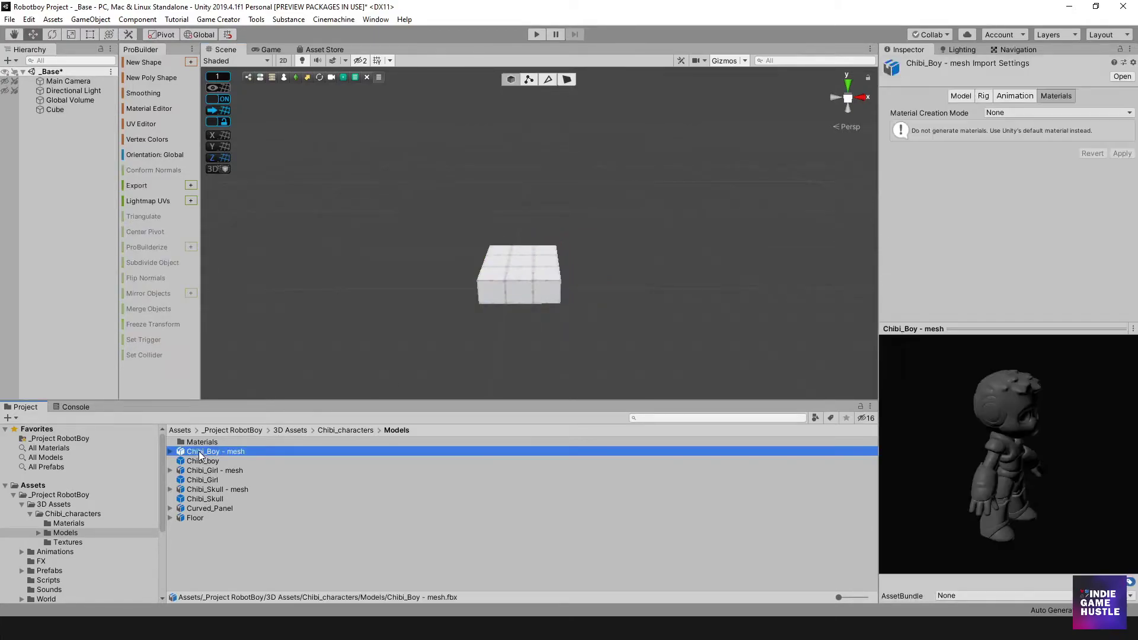
pyautogui.moveTo(1055, 516); pyautogui.dragTo(940, 483)
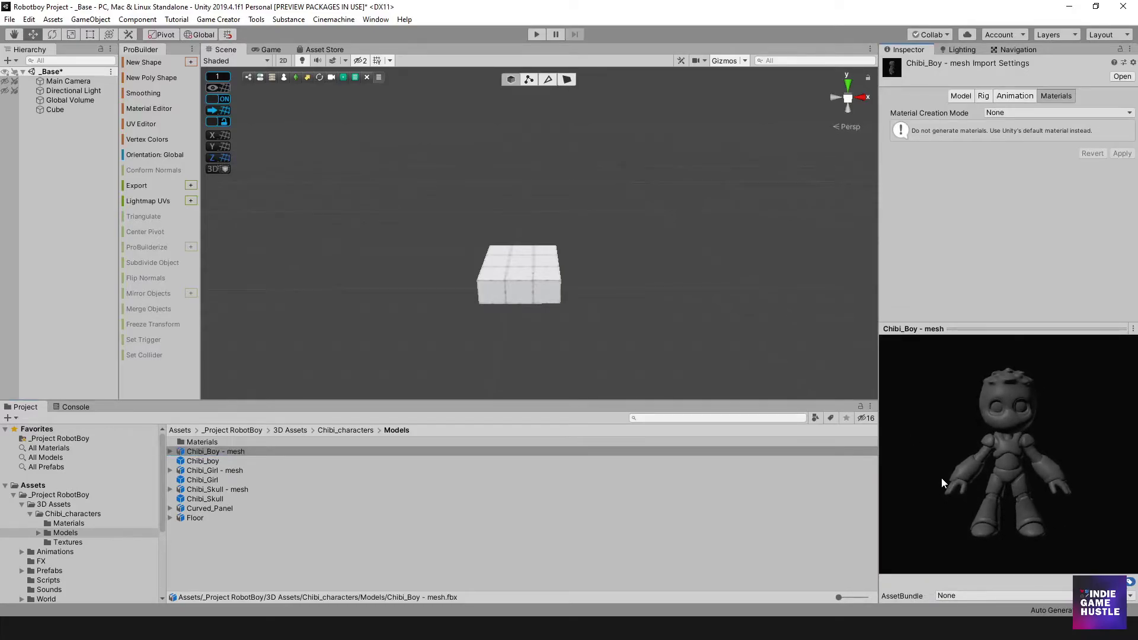
pyautogui.click(223, 462)
pyautogui.moveTo(1101, 487); pyautogui.dragTo(1008, 462)
pyautogui.moveTo(1021, 329); pyautogui.dragTo(1017, 333)
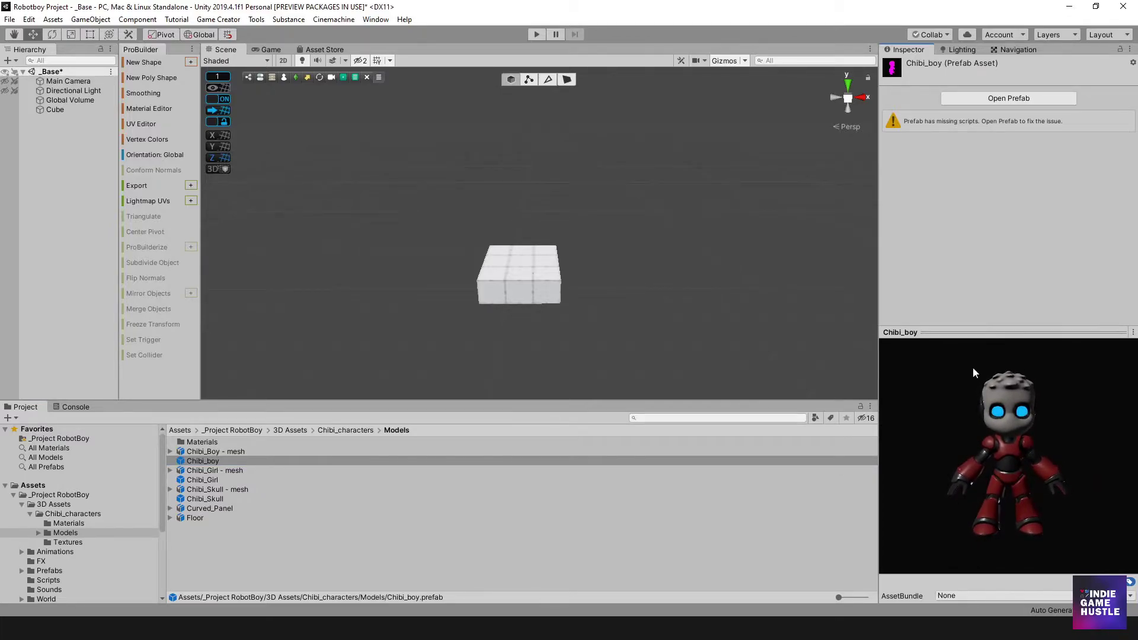
# - Review the Model, Rig, Animation and Materials import settings of Chibi_Boy - mesh
pyautogui.click(197, 451)
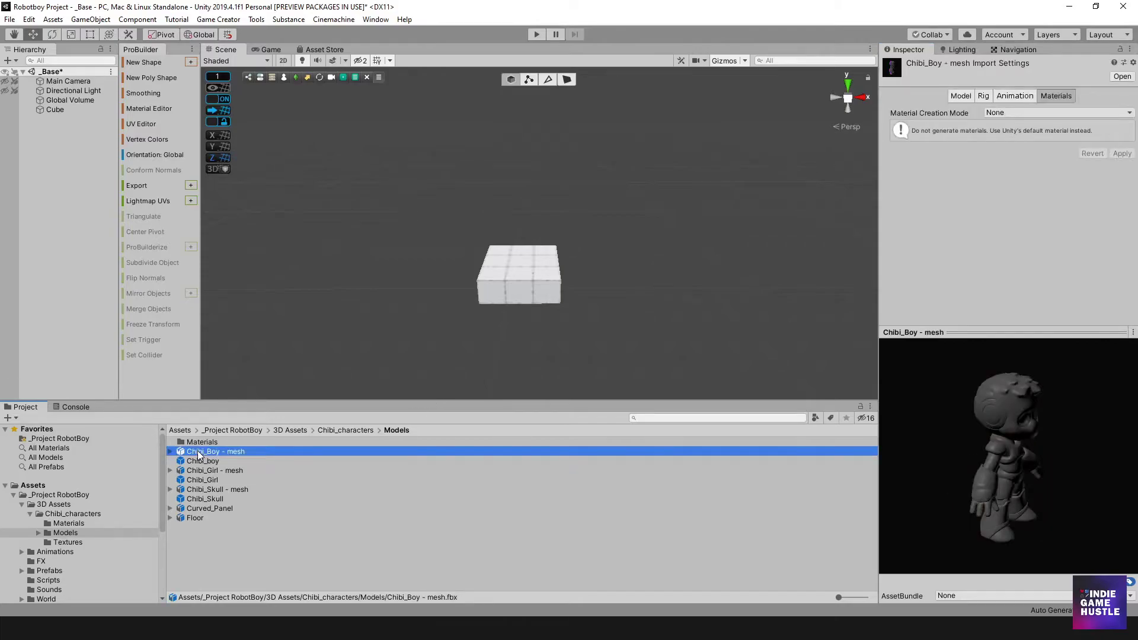
pyautogui.click(962, 96)
pyautogui.click(979, 95)
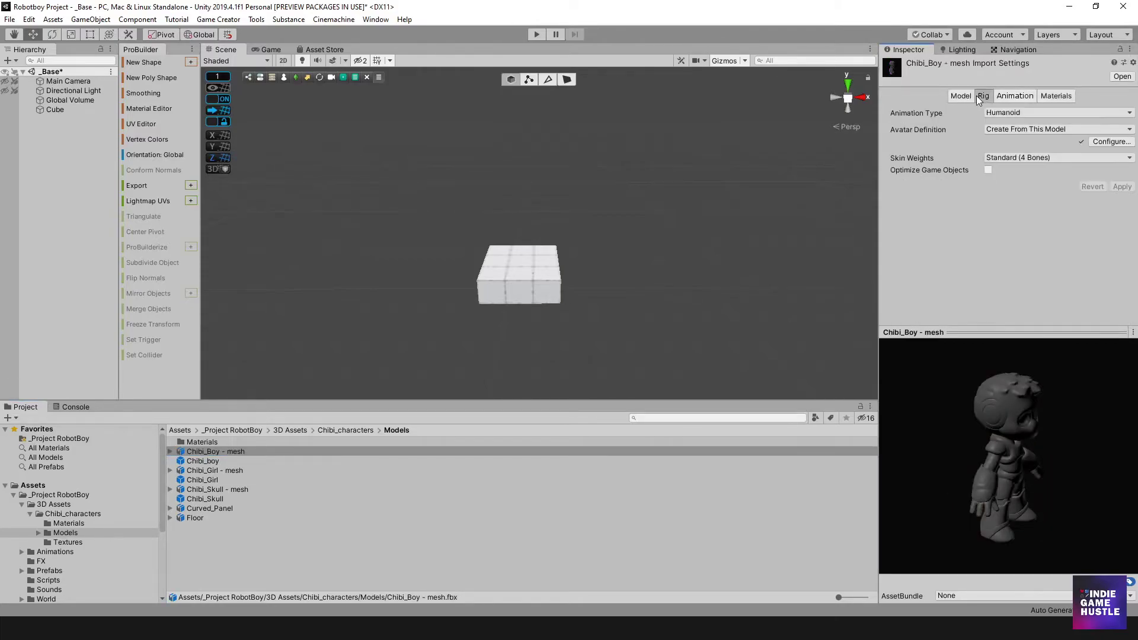
pyautogui.click(1013, 97)
pyautogui.click(1057, 97)
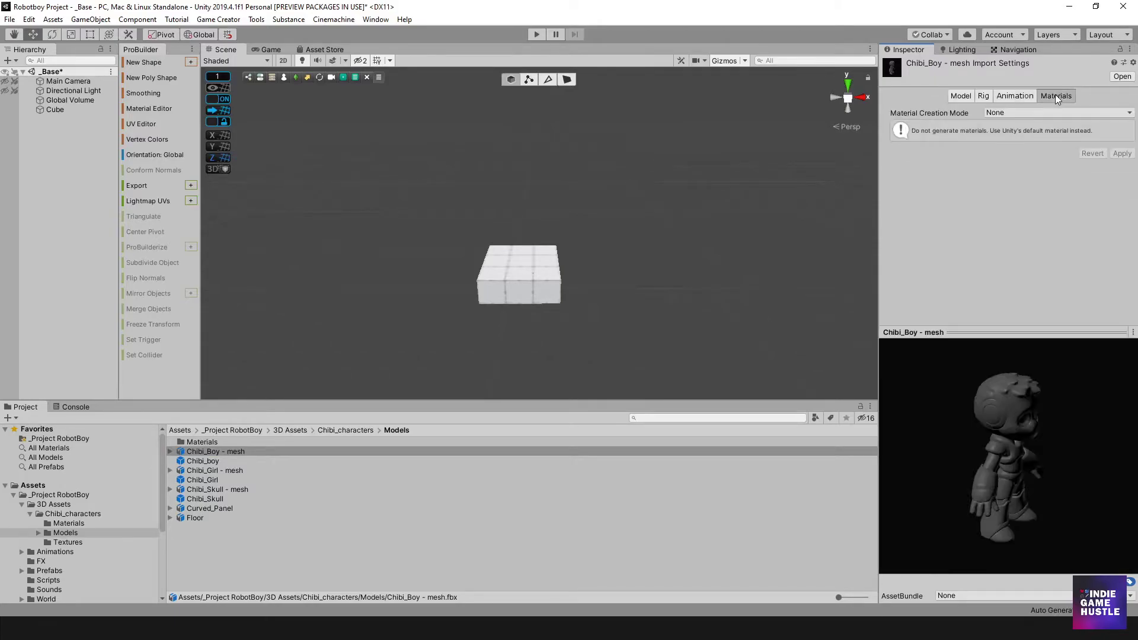
pyautogui.click(1015, 97)
pyautogui.click(983, 97)
pyautogui.click(965, 98)
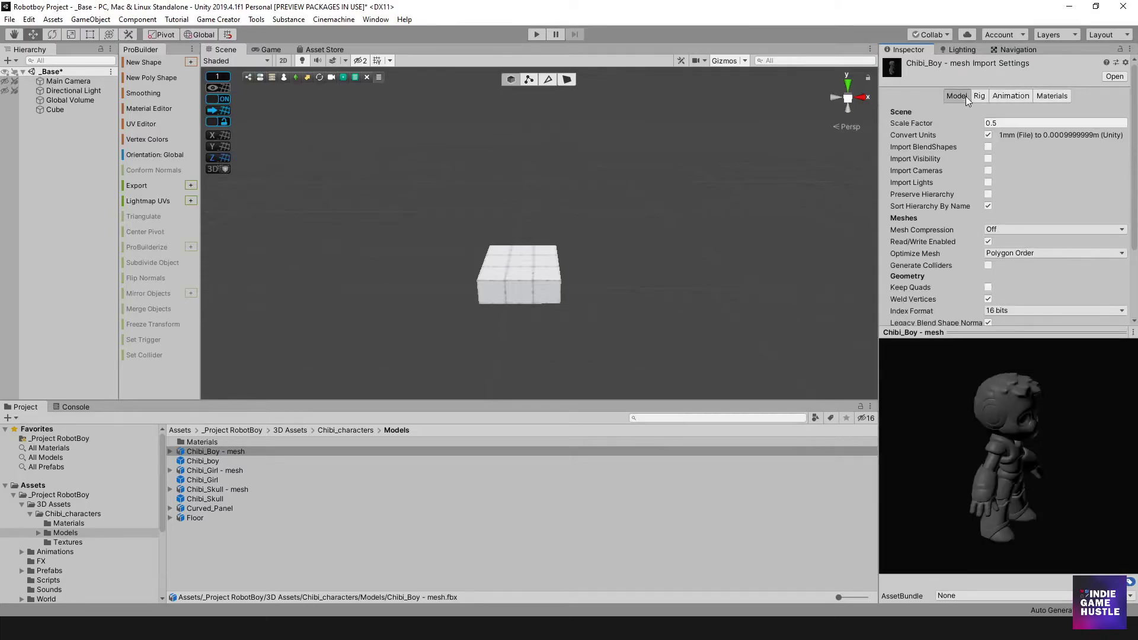
pyautogui.click(979, 96)
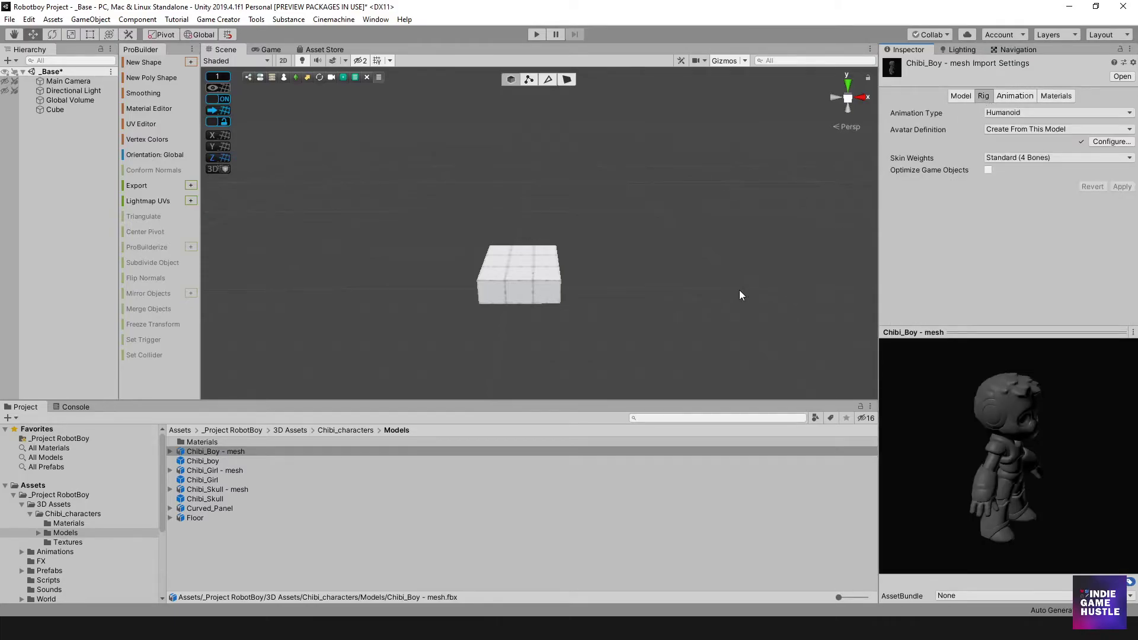
# - Create a Game Creator Player at the cube and raise it to Y position 1 so it stands on top
pyautogui.keyDown('alt'); pyautogui.moveTo(541, 300); pyautogui.dragTo(553, 299); pyautogui.keyUp('alt')
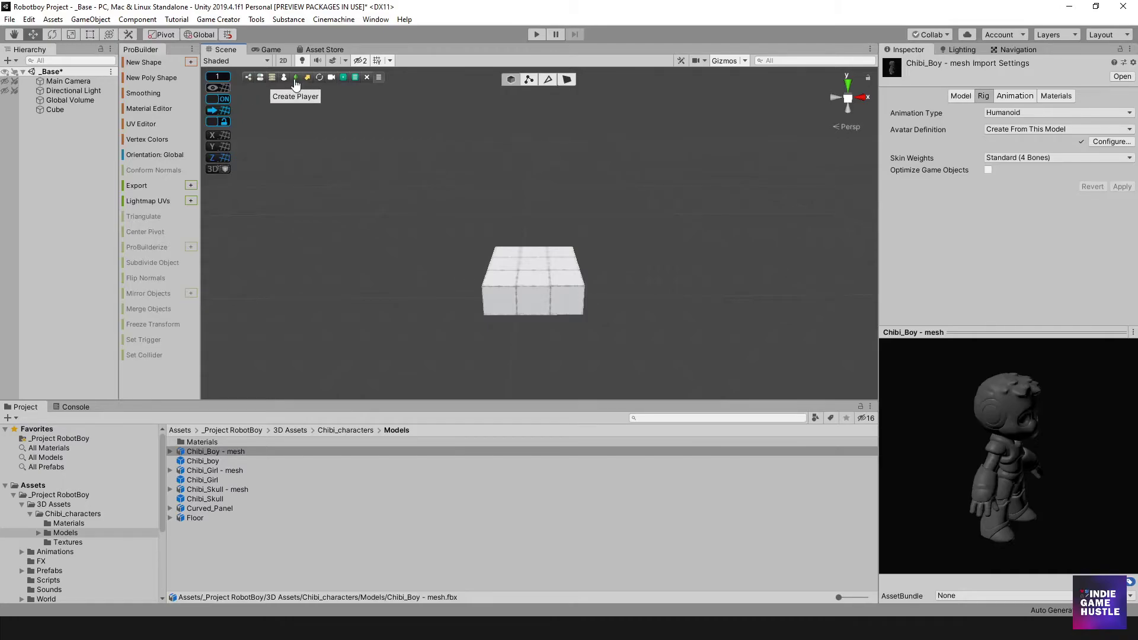
pyautogui.click(296, 78)
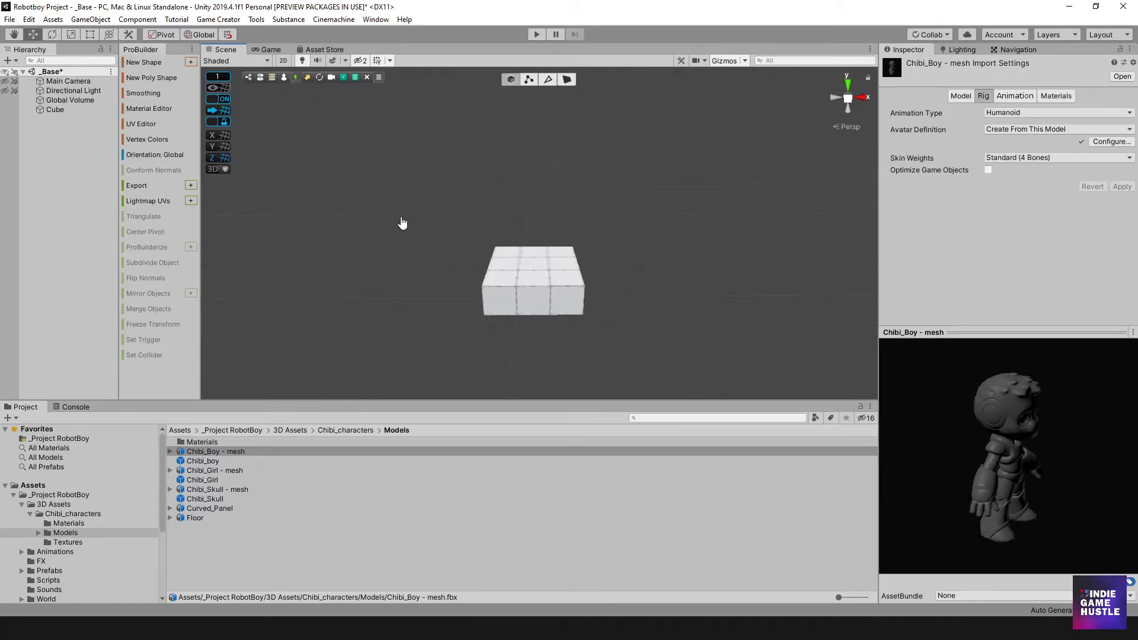
pyautogui.click(507, 295)
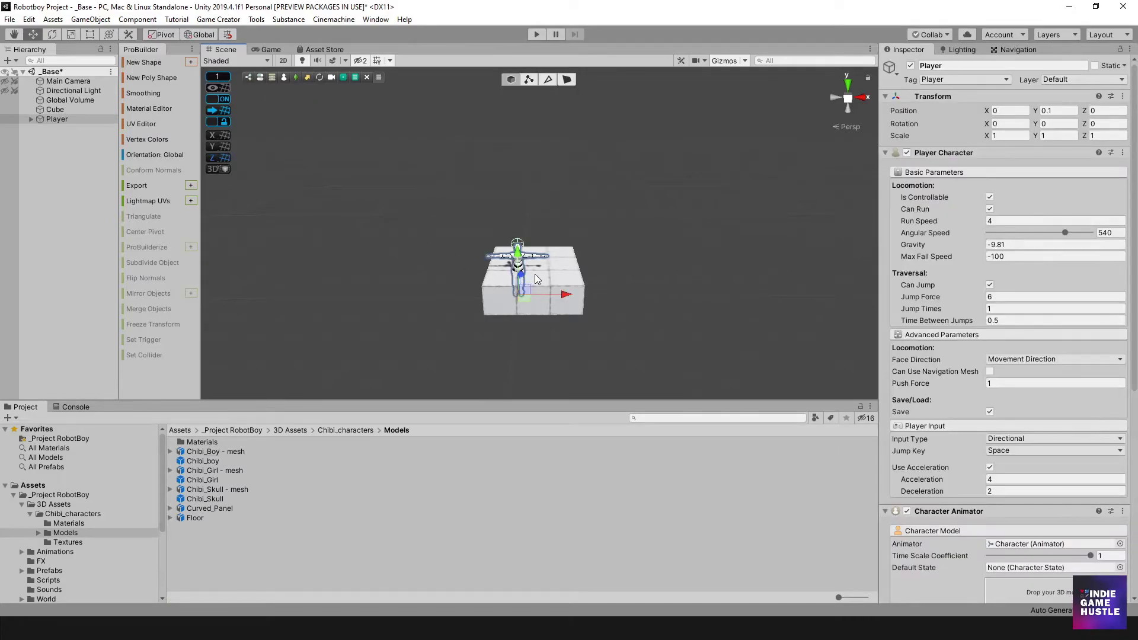
pyautogui.moveTo(517, 261); pyautogui.dragTo(522, 235)
pyautogui.scroll(10, 523, 237)
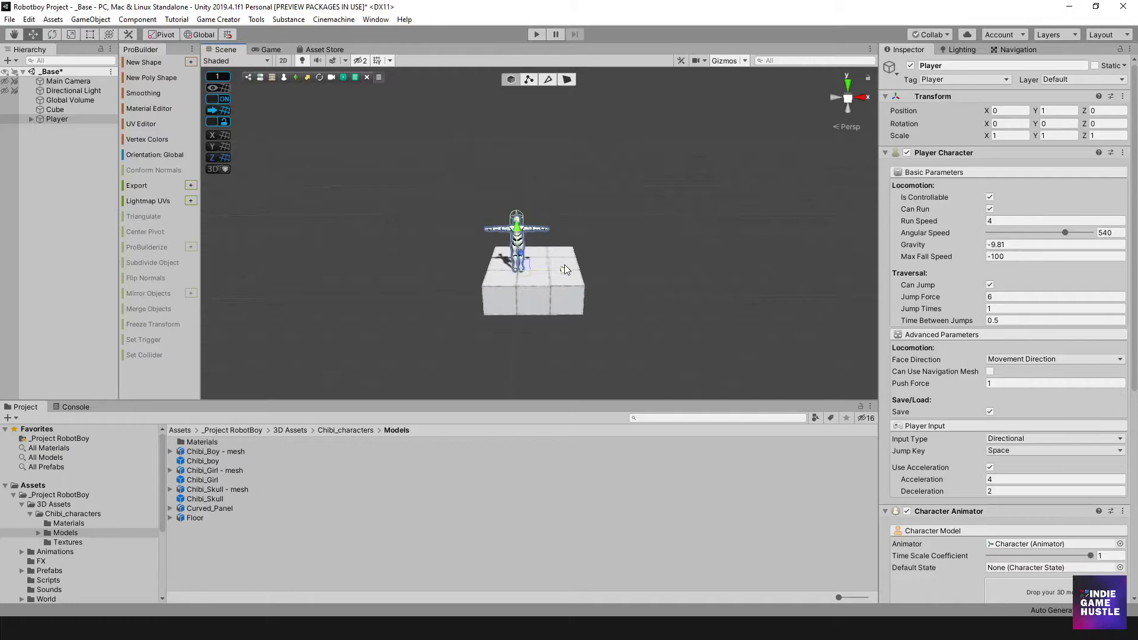
# - Turn off ProGrids snapping and move the Player along the block to X 0.5 and Z 0.5
pyautogui.moveTo(553, 351); pyautogui.dragTo(590, 335)
pyautogui.scroll(-5, 600, 355)
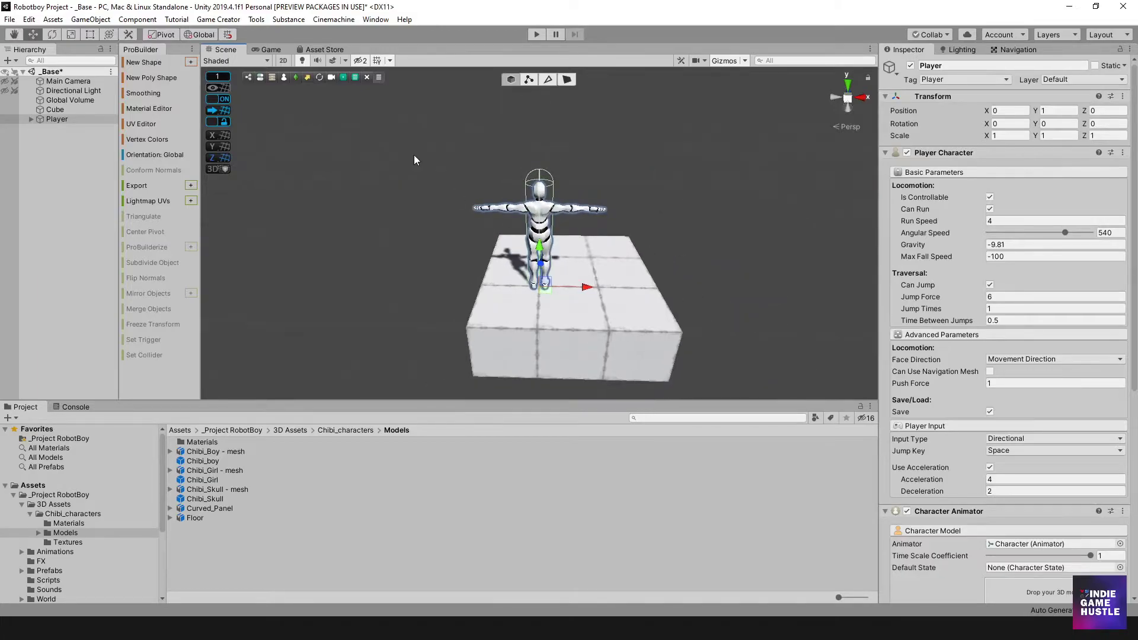
pyautogui.click(217, 99)
pyautogui.scroll(5, 593, 311)
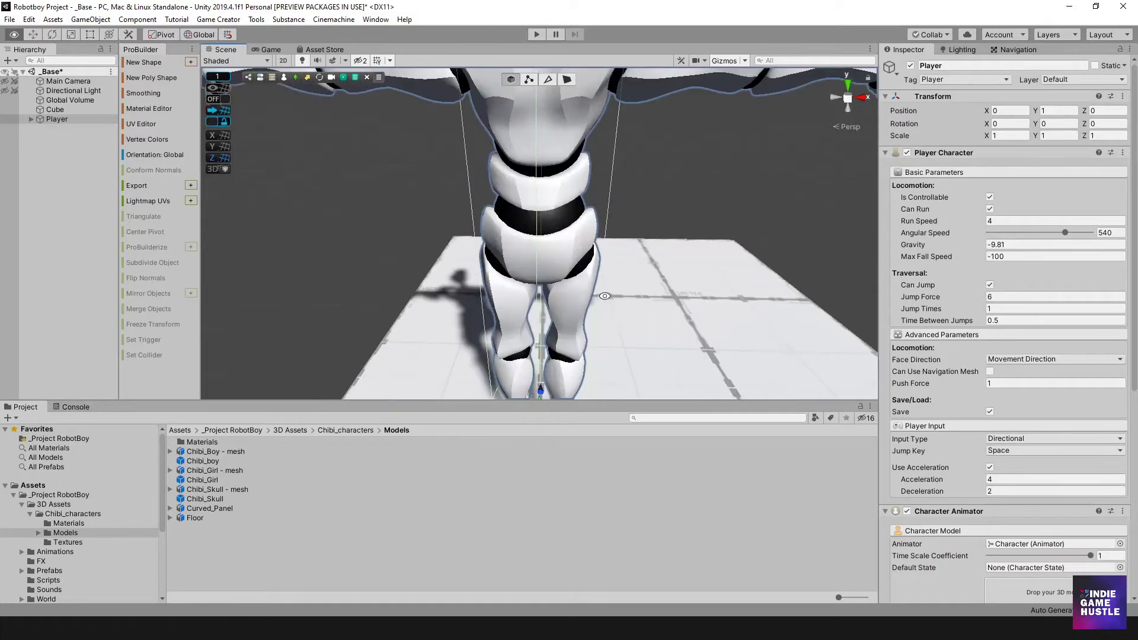
pyautogui.scroll(-4, 594, 310)
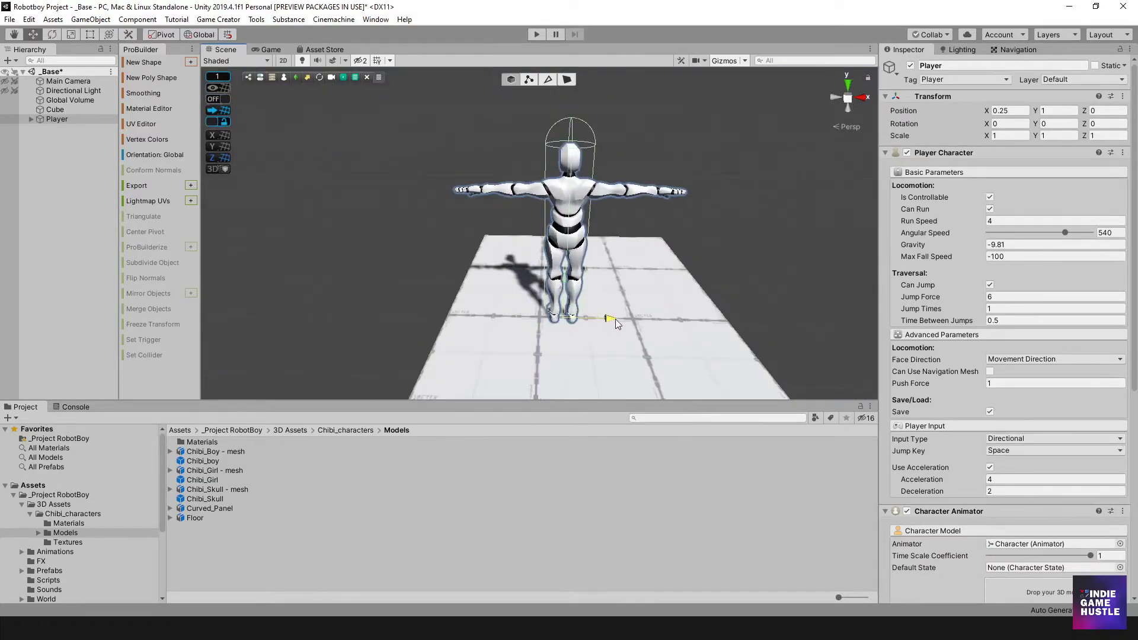
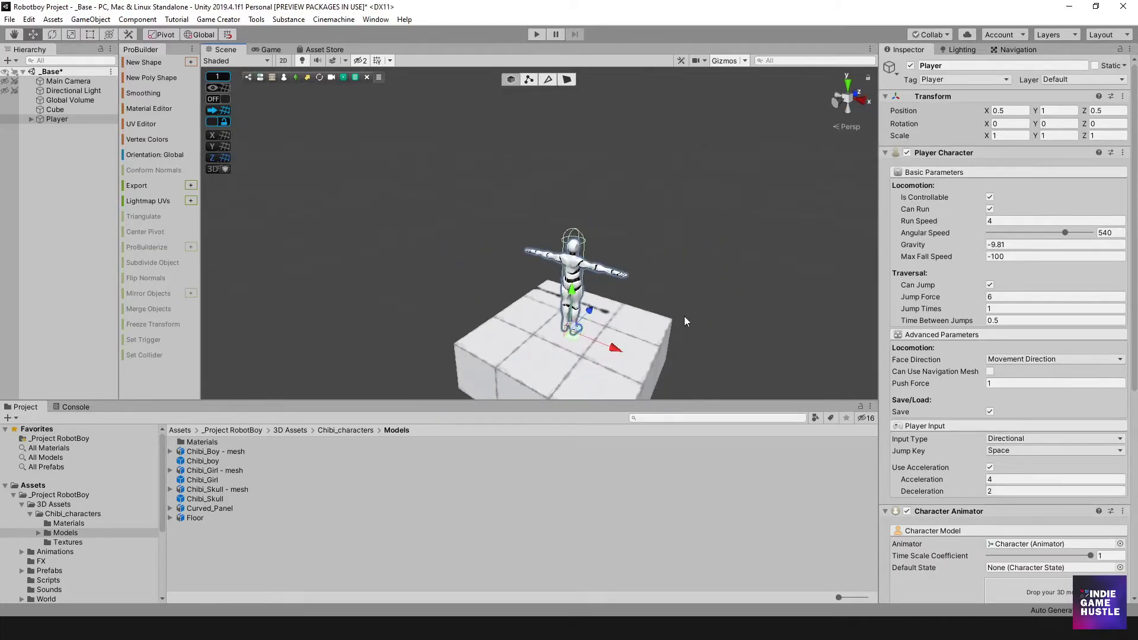
pyautogui.scroll(5, 613, 311)
pyautogui.scroll(-5, 460, 274)
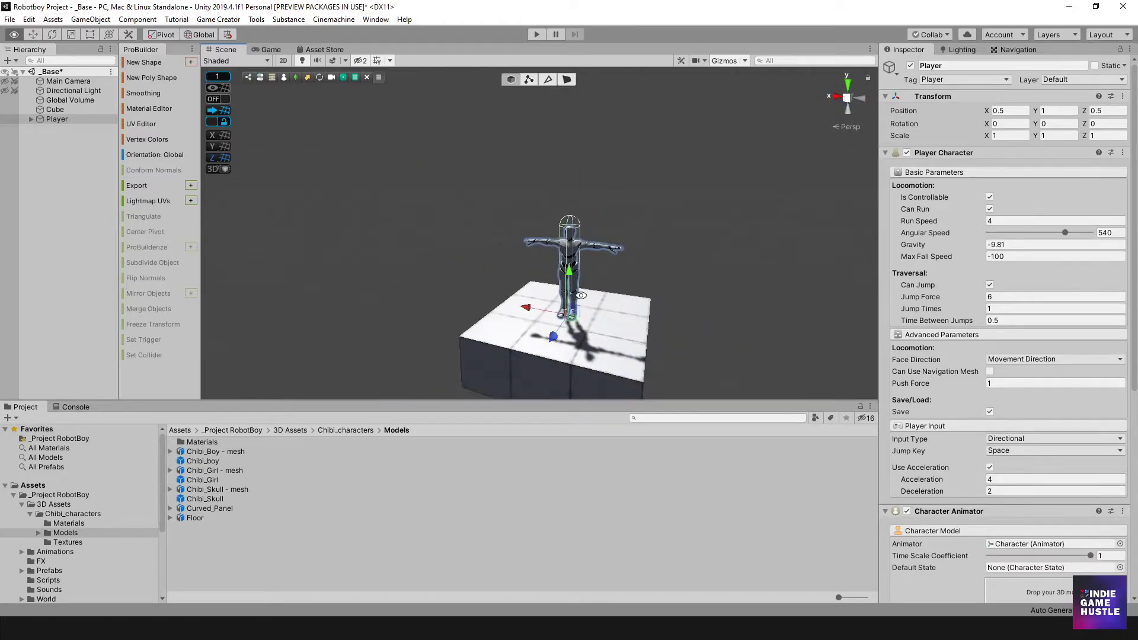
pyautogui.scroll(3, 577, 281)
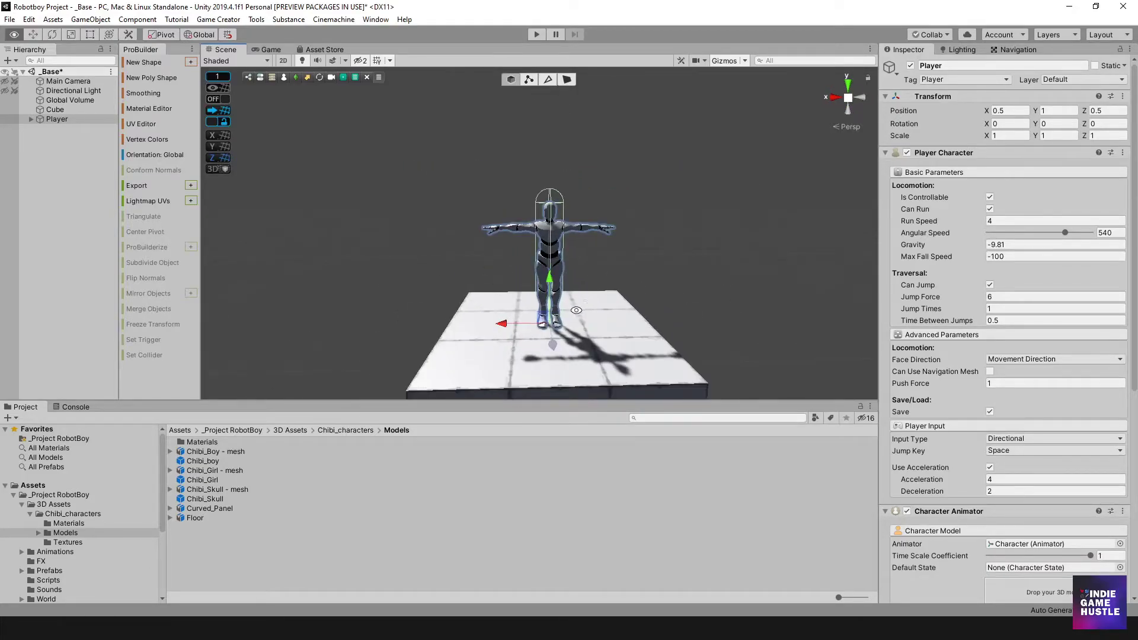
# - Turn off scene lighting in the Scene view and toggle its visual effects
pyautogui.click(303, 60)
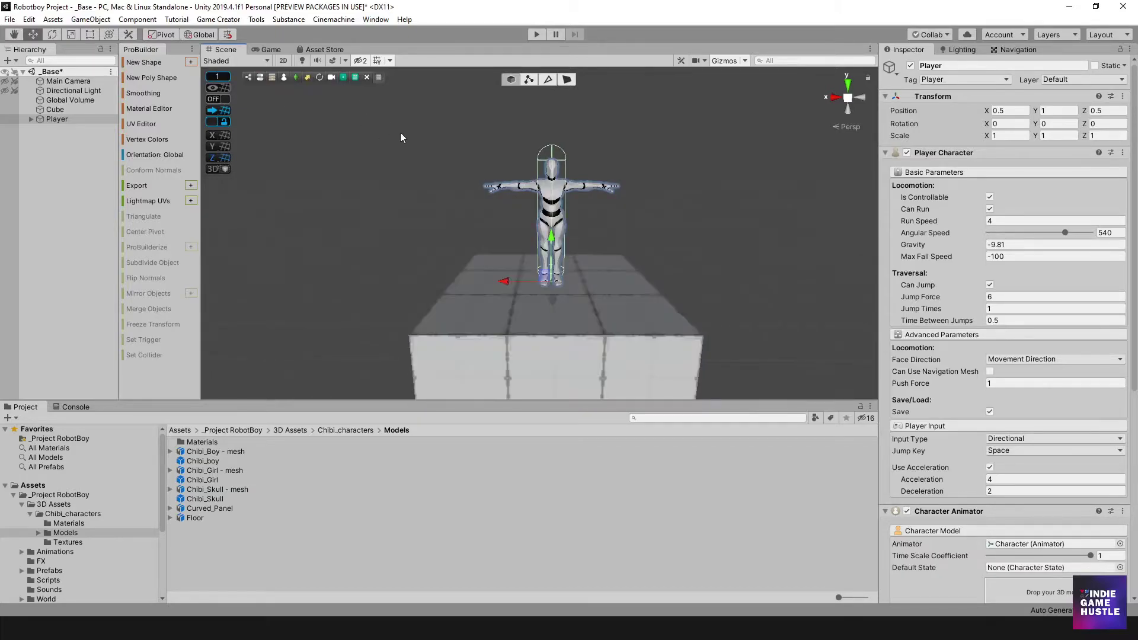
pyautogui.click(332, 60)
pyautogui.click(332, 60)
pyautogui.click(332, 61)
# - Deselect the Player and examine its placement on the block from the front and the back
pyautogui.keyDown('alt'); pyautogui.moveTo(569, 255); pyautogui.dragTo(582, 288); pyautogui.keyUp('alt')
pyautogui.click(603, 231)
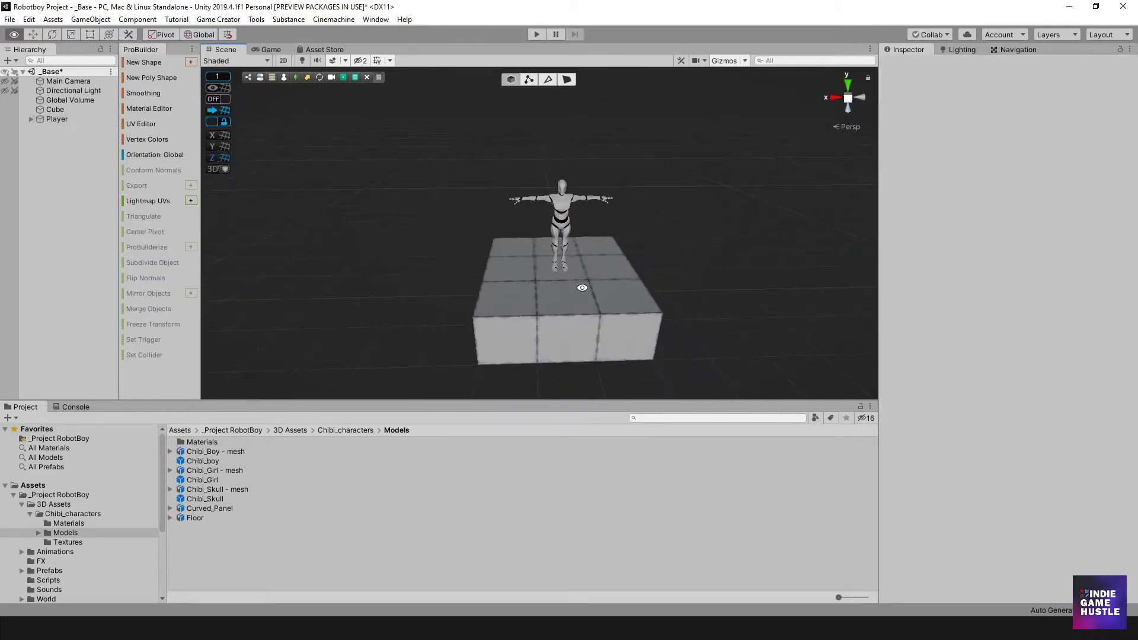
pyautogui.scroll(10, 582, 288)
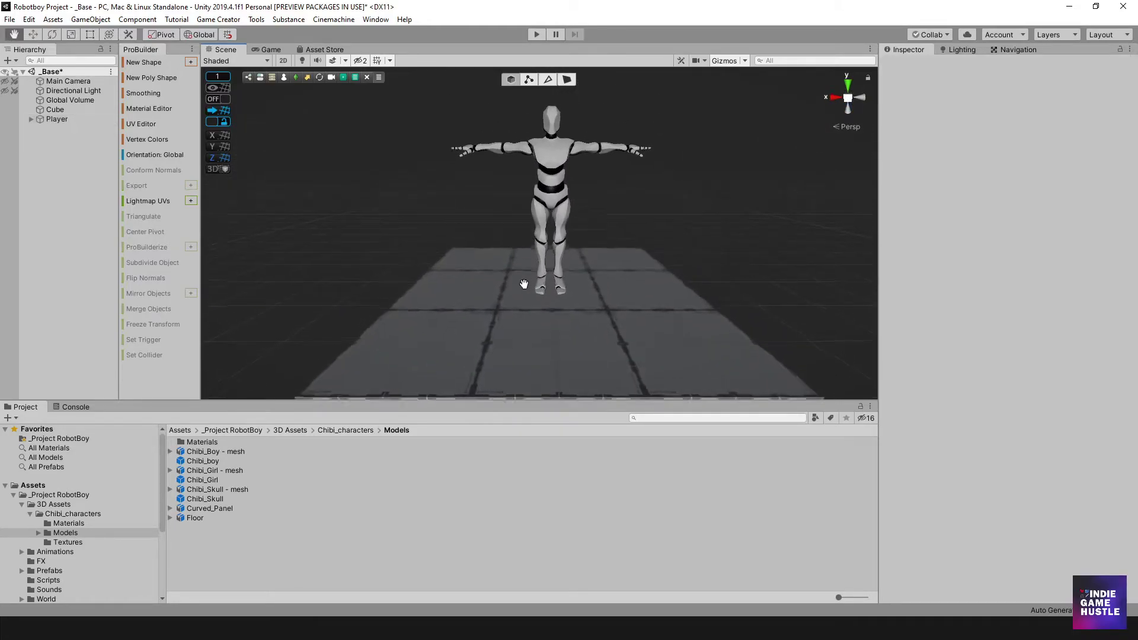
pyautogui.moveTo(524, 284); pyautogui.dragTo(557, 295, button='middle')
pyautogui.scroll(-4, 576, 261)
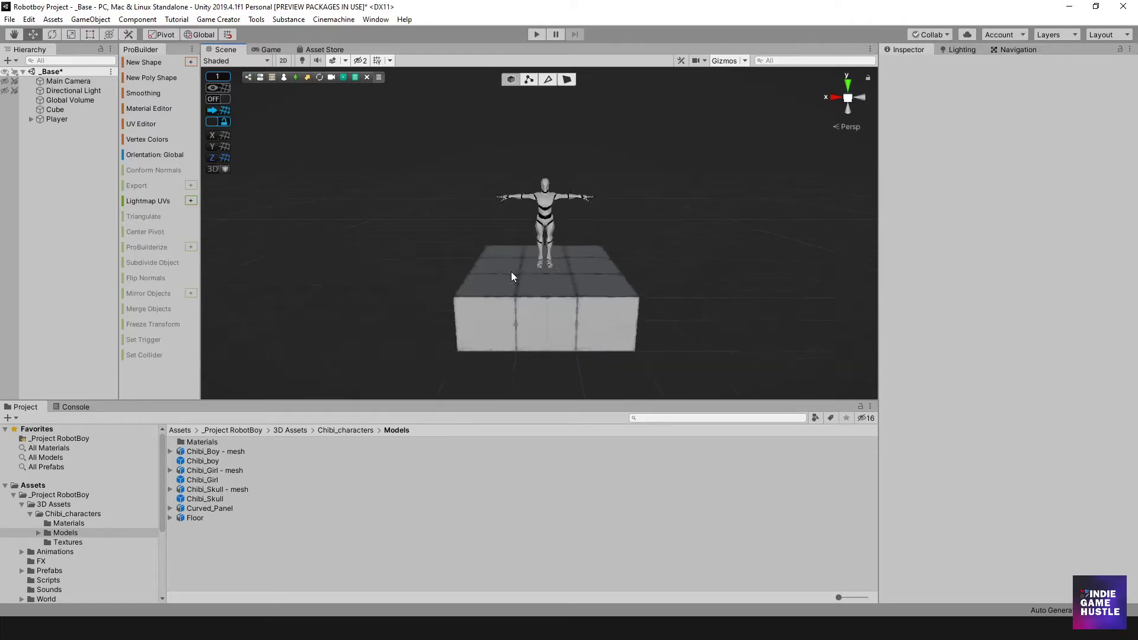
pyautogui.keyDown('alt'); pyautogui.moveTo(511, 271); pyautogui.dragTo(574, 264); pyautogui.keyUp('alt')
pyautogui.moveTo(574, 264); pyautogui.dragTo(555, 235, button='middle')
pyautogui.keyDown('alt'); pyautogui.moveTo(555, 236); pyautogui.dragTo(552, 263); pyautogui.keyUp('alt')
pyautogui.scroll(-3, 550, 285)
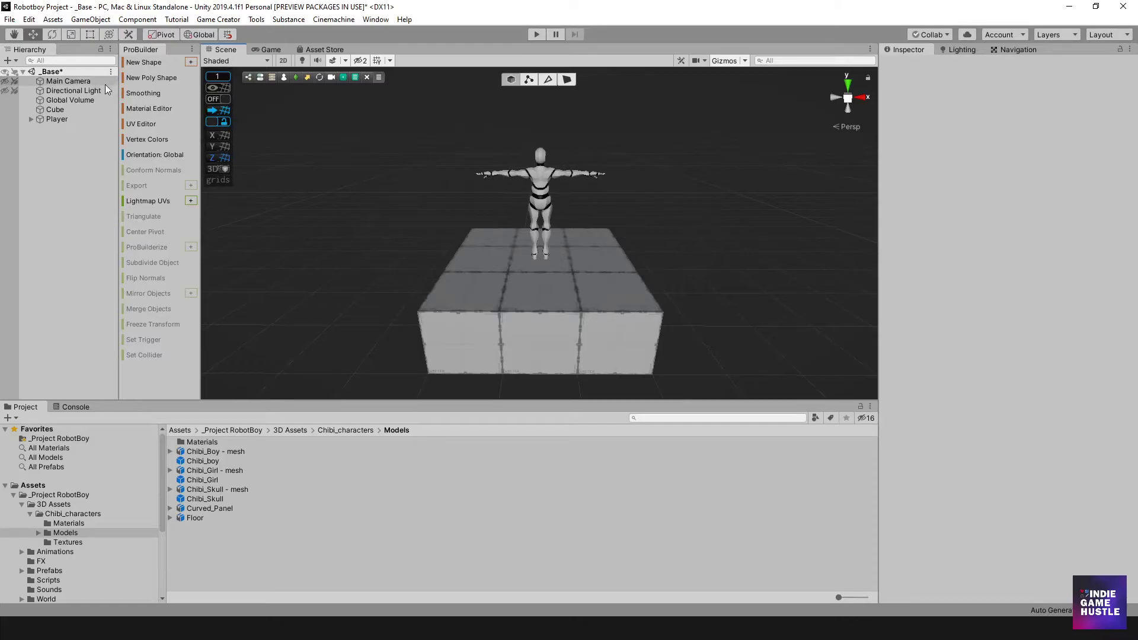
# - Select the Main Camera and unhide it in the Scene view
pyautogui.click(77, 83)
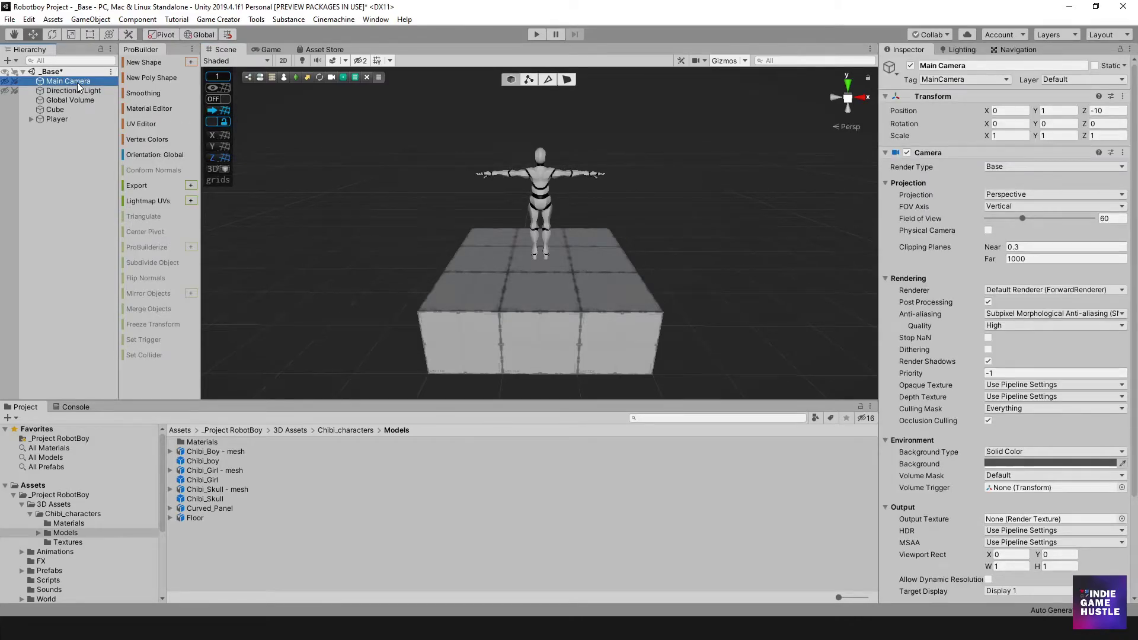
pyautogui.click(5, 82)
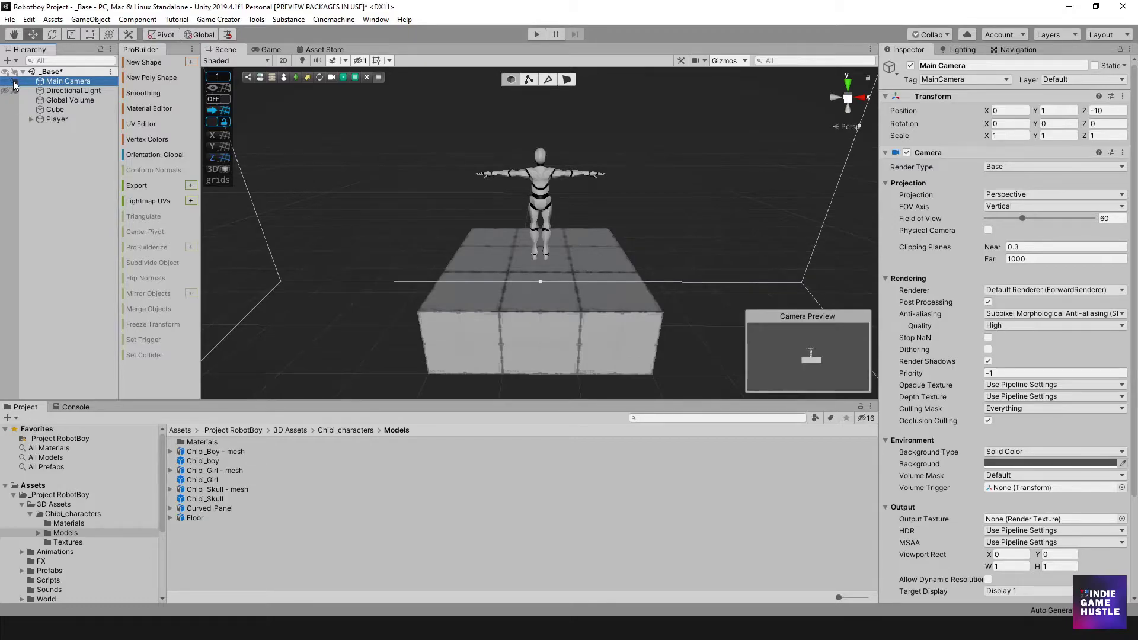
pyautogui.click(5, 83)
pyautogui.click(5, 83)
# - Align the Main Camera with a Scene view framing the Player and block, and check the result in the Game view
pyautogui.scroll(-5, 629, 244)
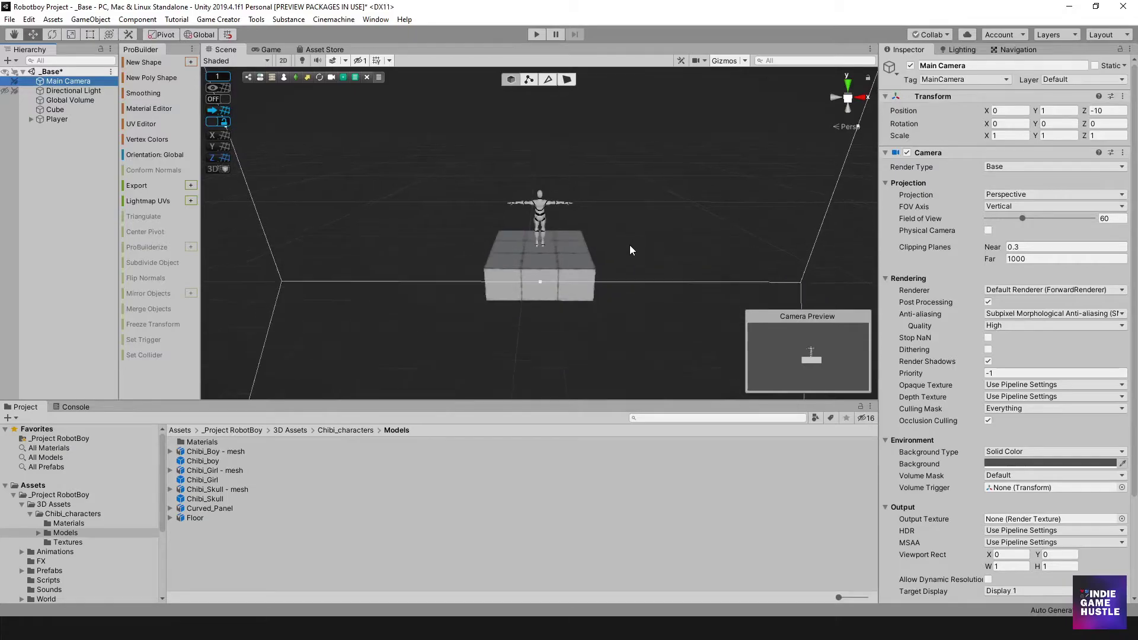
pyautogui.scroll(5, 569, 228)
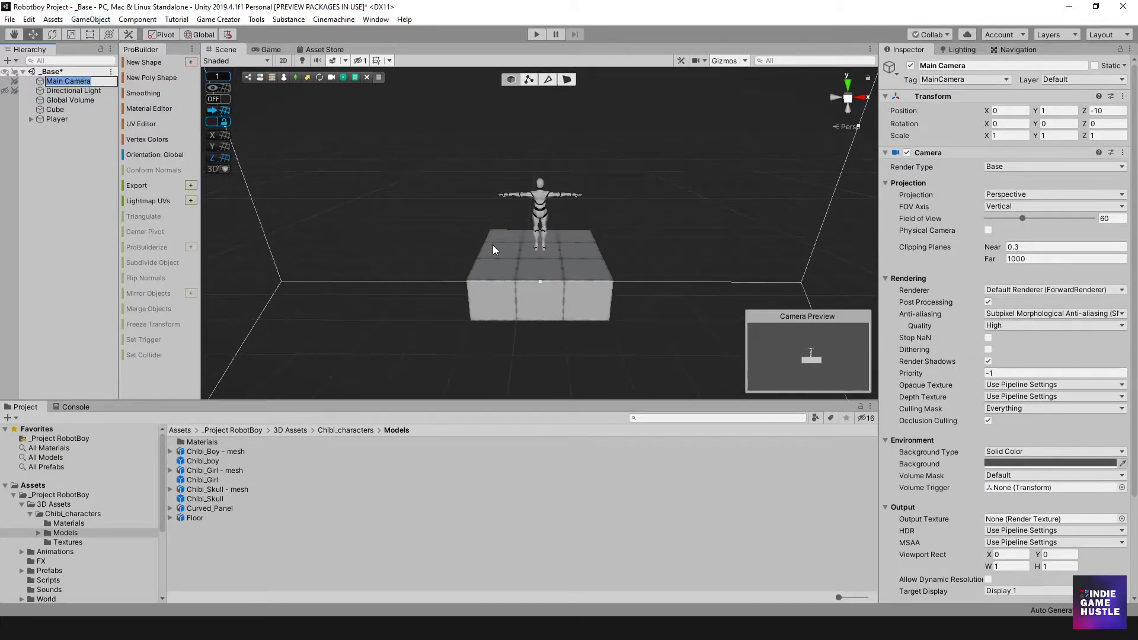
pyautogui.keyDown('alt'); pyautogui.moveTo(496, 249); pyautogui.dragTo(530, 240); pyautogui.keyUp('alt')
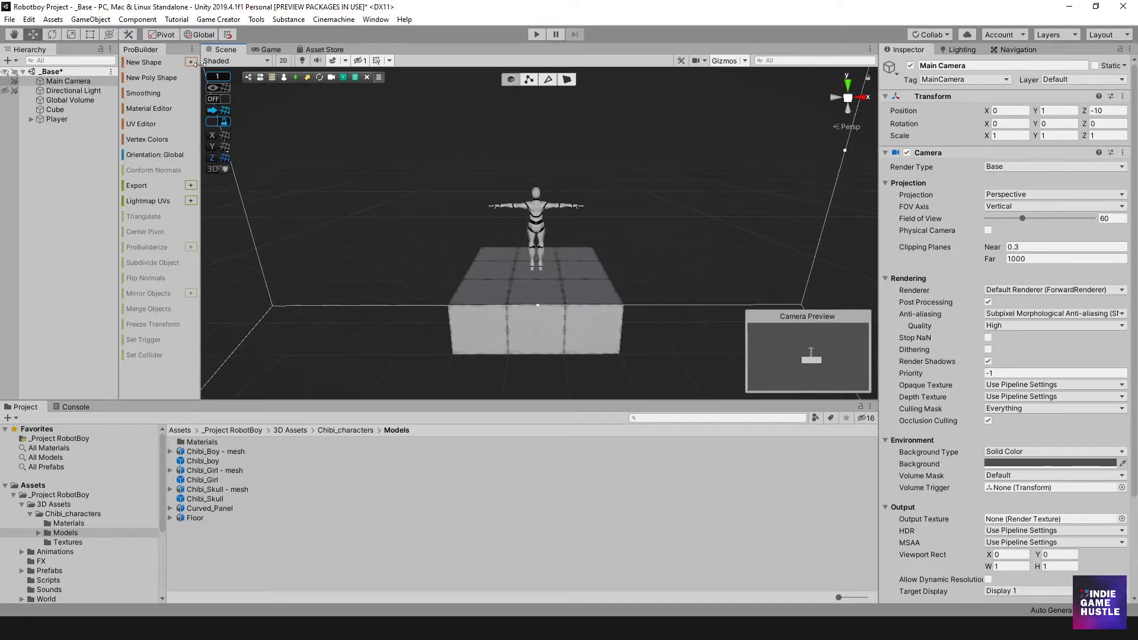
pyautogui.click(80, 22)
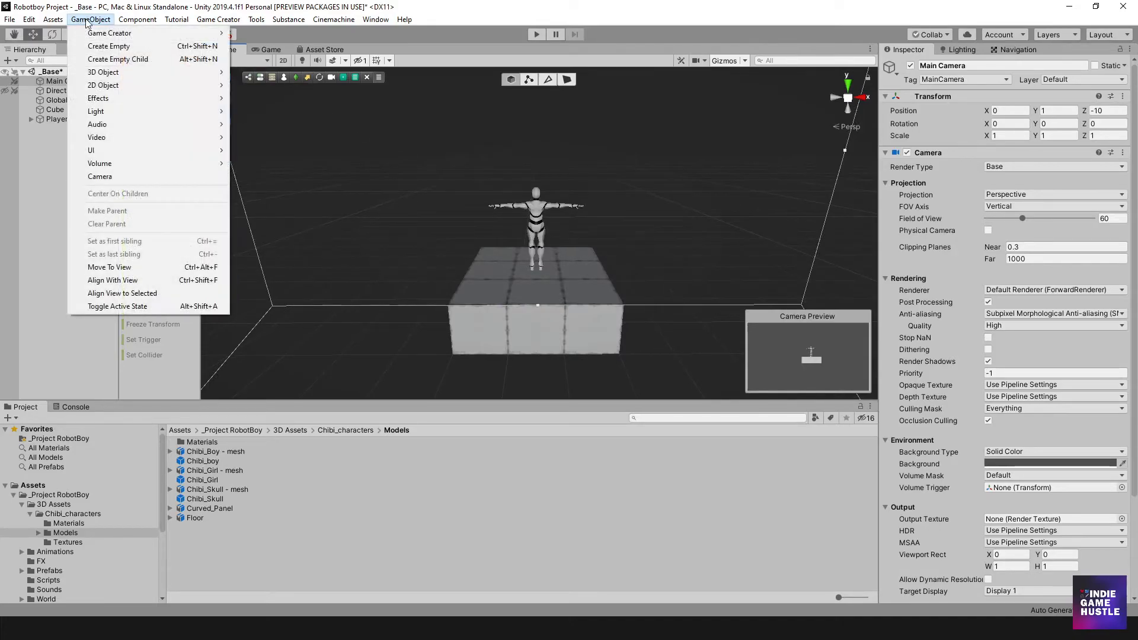
pyautogui.click(131, 281)
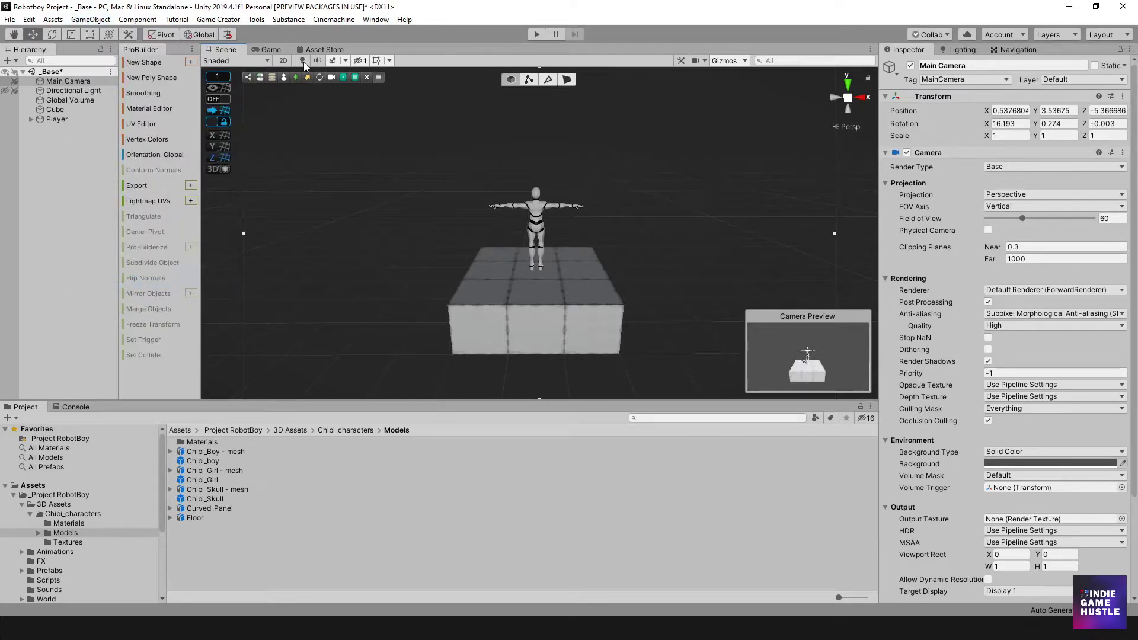
pyautogui.click(271, 50)
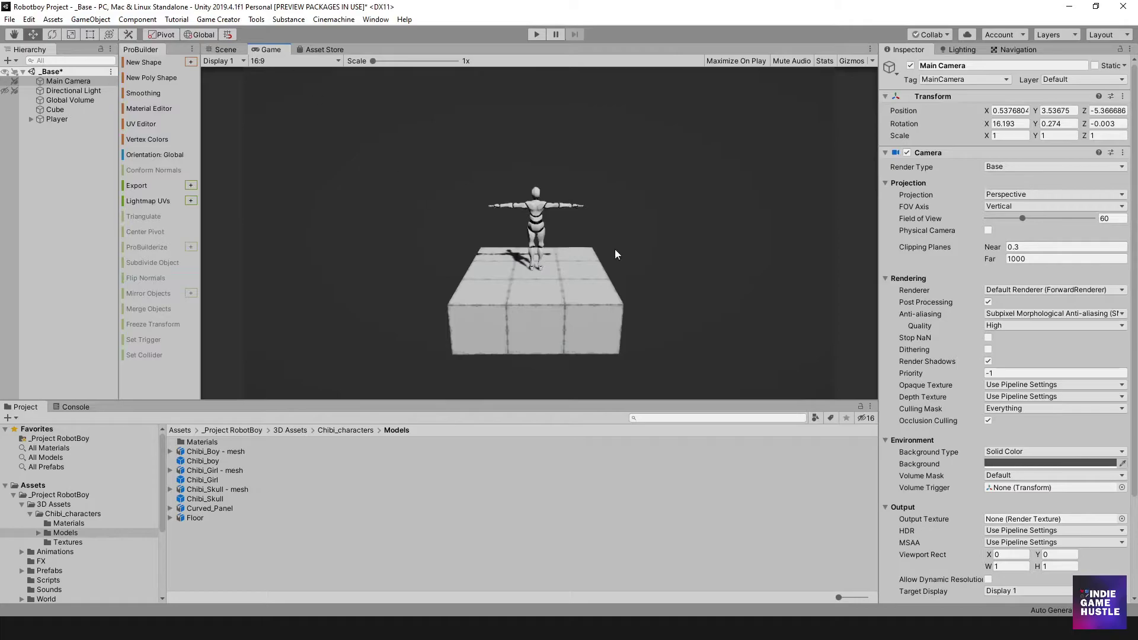
pyautogui.click(222, 49)
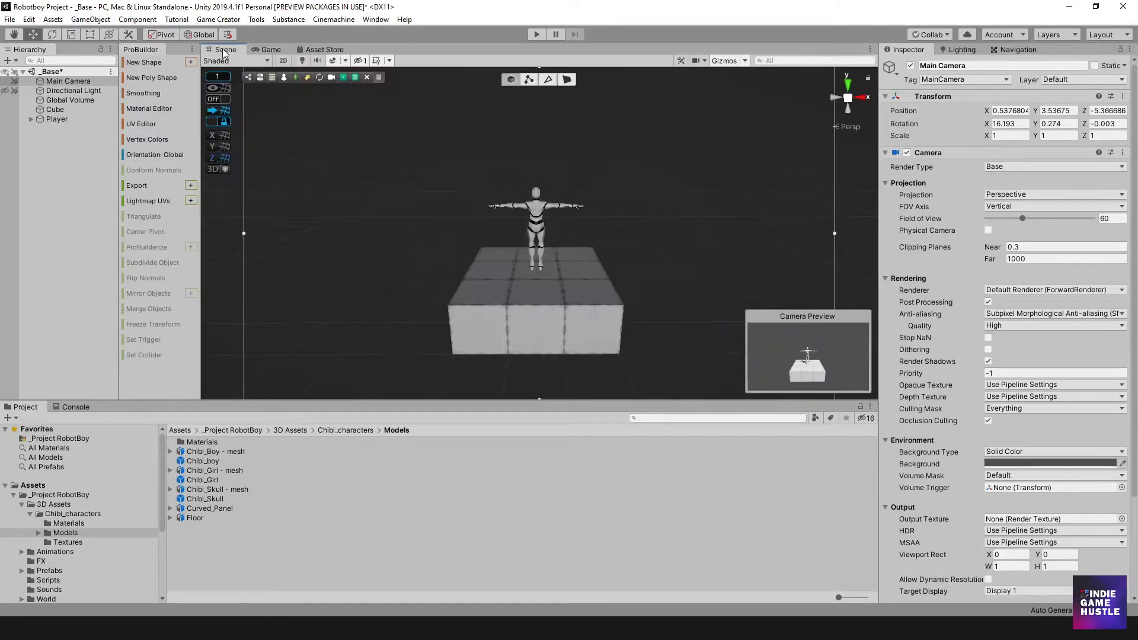
pyautogui.click(248, 233)
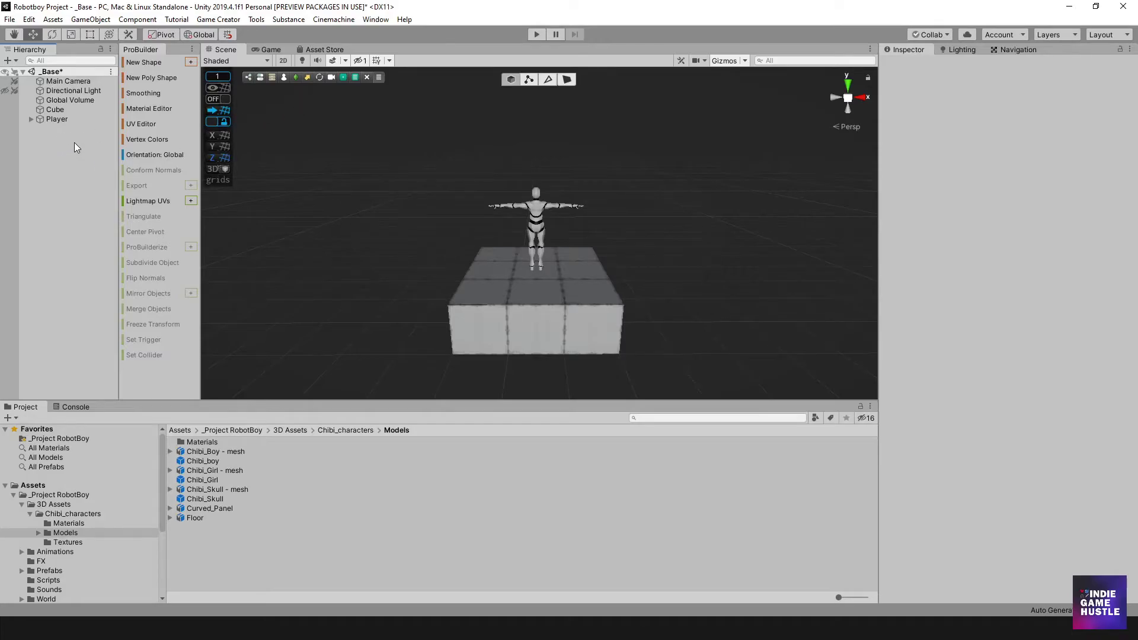
# - Create a Game Creator Camera Motor, keep its type as Adventure Camera, and nudge it along the X axis
pyautogui.click(331, 78)
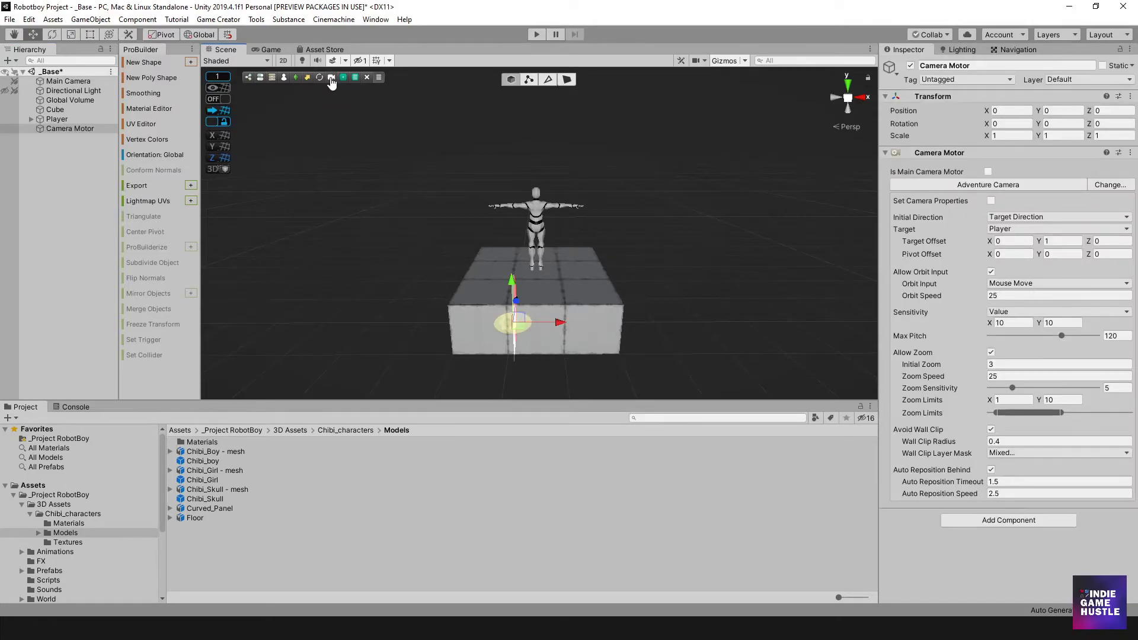
pyautogui.click(65, 127)
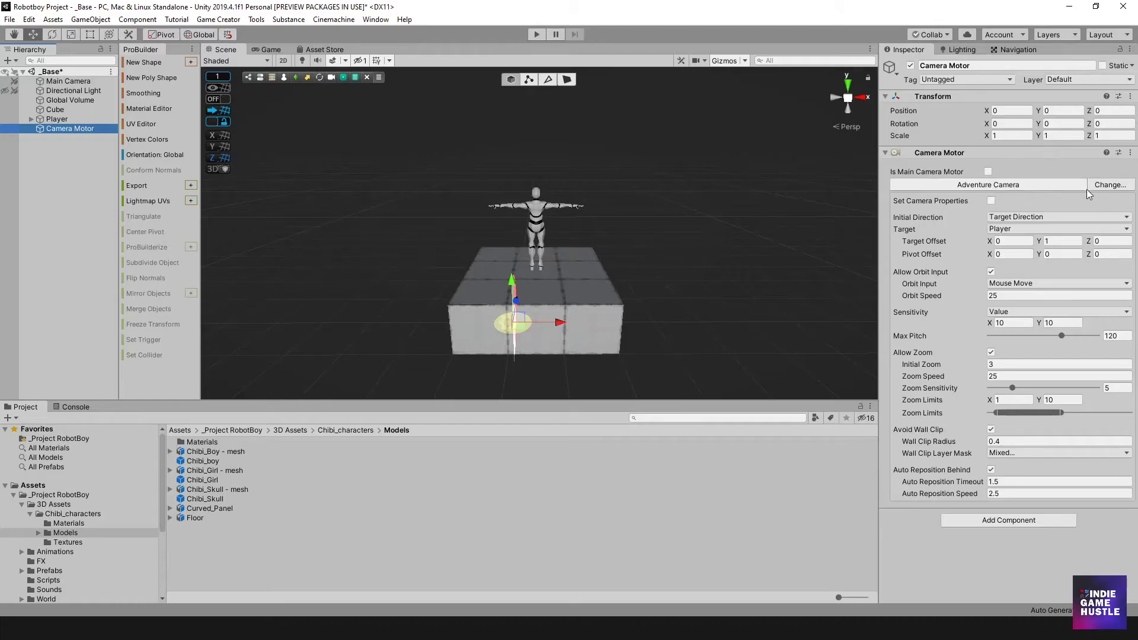
pyautogui.click(1110, 185)
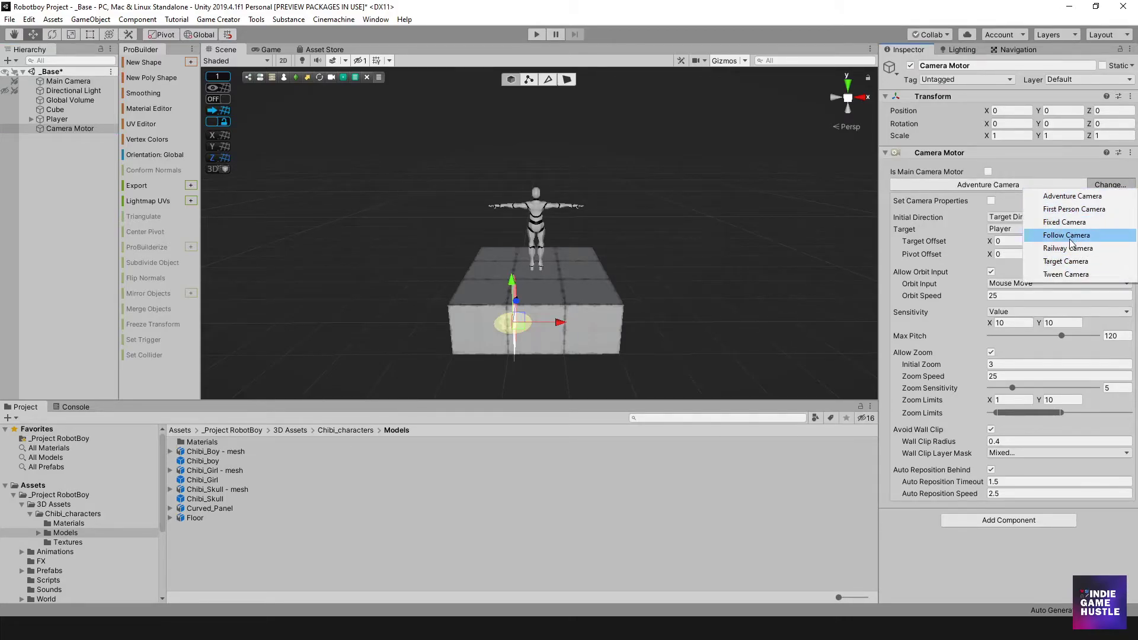
pyautogui.click(993, 186)
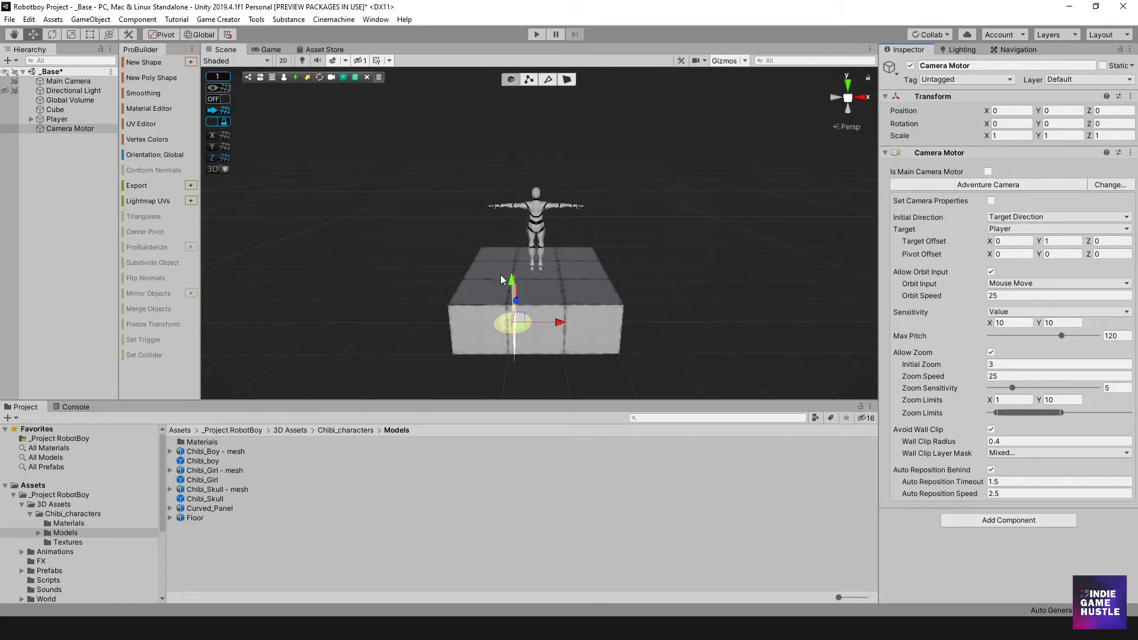
pyautogui.keyDown('alt'); pyautogui.moveTo(474, 283); pyautogui.dragTo(566, 336); pyautogui.keyUp('alt')
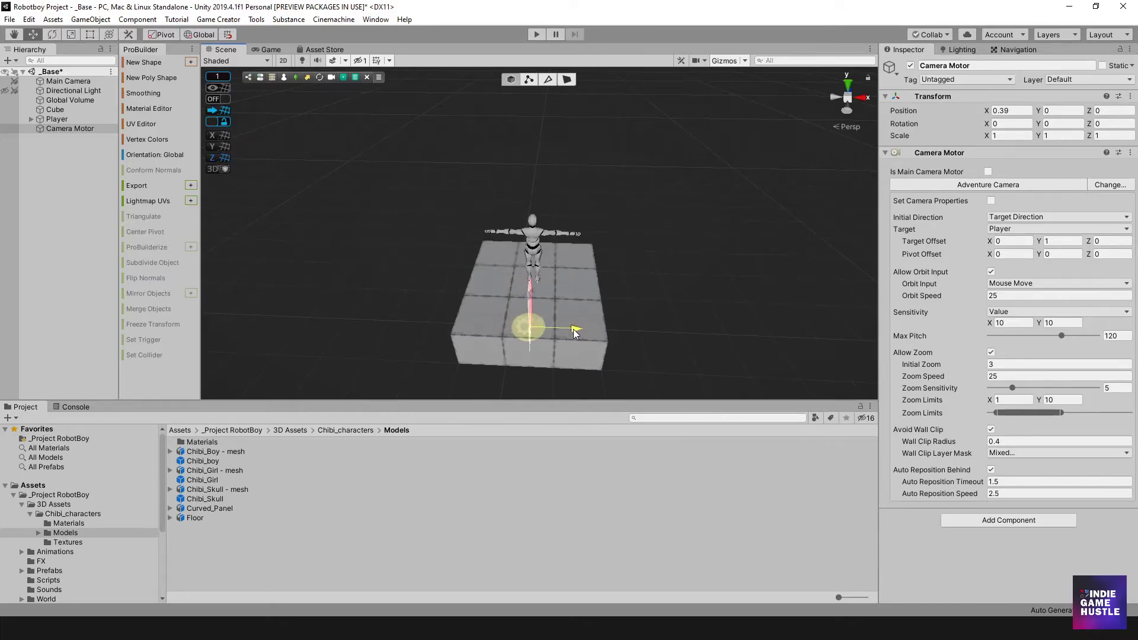
# - Examine the Main Camera's Camera Controller and locate the object assigned as its Current Camera Motor
pyautogui.click(67, 84)
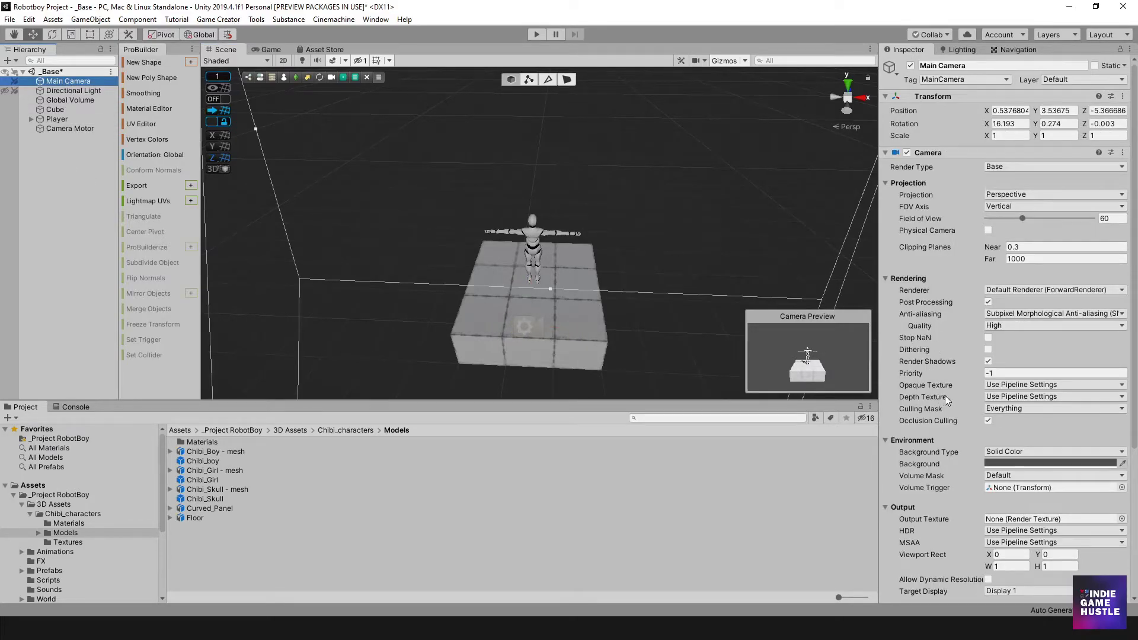
pyautogui.scroll(-5, 997, 486)
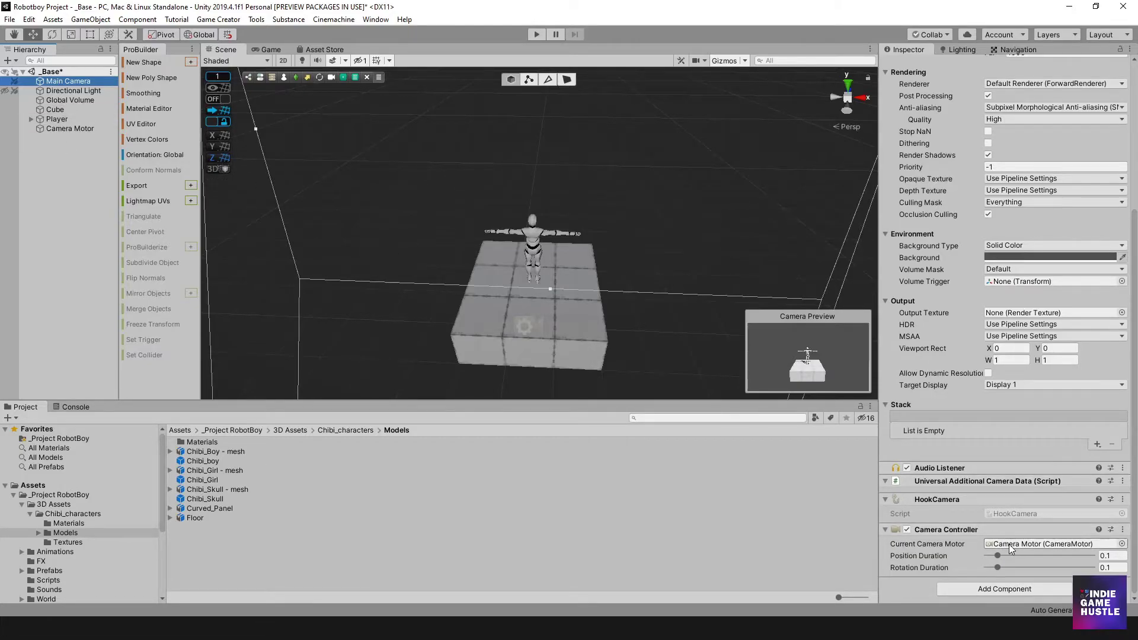
pyautogui.moveTo(1009, 549)
pyautogui.mouseDown()
pyautogui.moveTo(638, 364)
pyautogui.moveTo(63, 133)
pyautogui.moveTo(457, 238)
pyautogui.moveTo(1002, 501)
pyautogui.moveTo(1000, 544)
pyautogui.mouseUp()
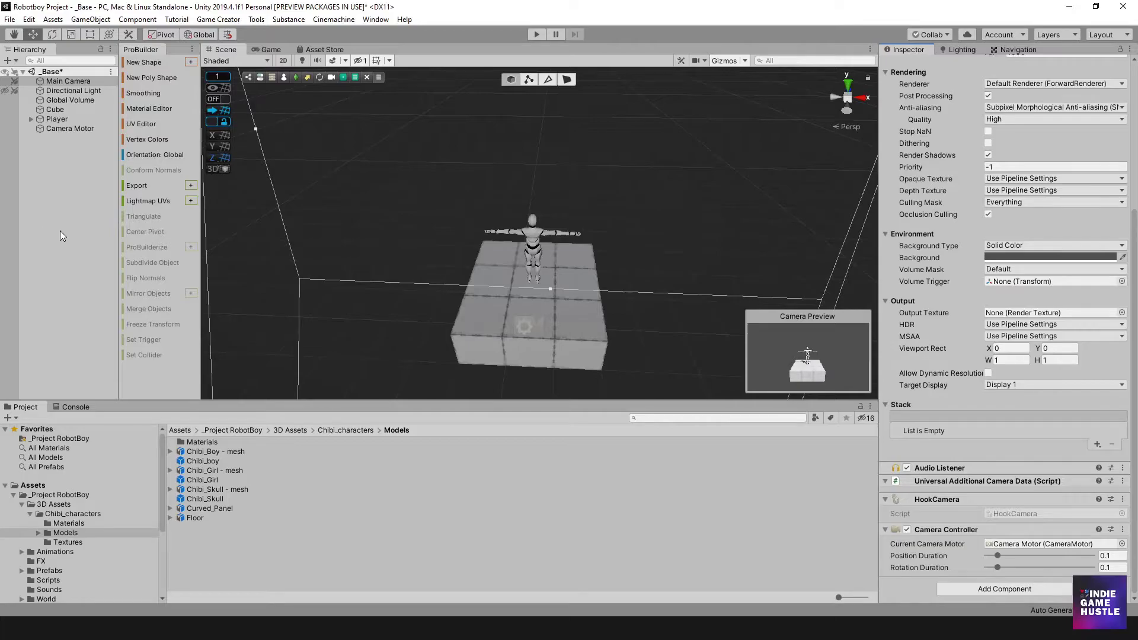
pyautogui.scroll(-2, 532, 325)
pyautogui.keyDown('alt'); pyautogui.moveTo(532, 325); pyautogui.dragTo(531, 341); pyautogui.keyUp('alt')
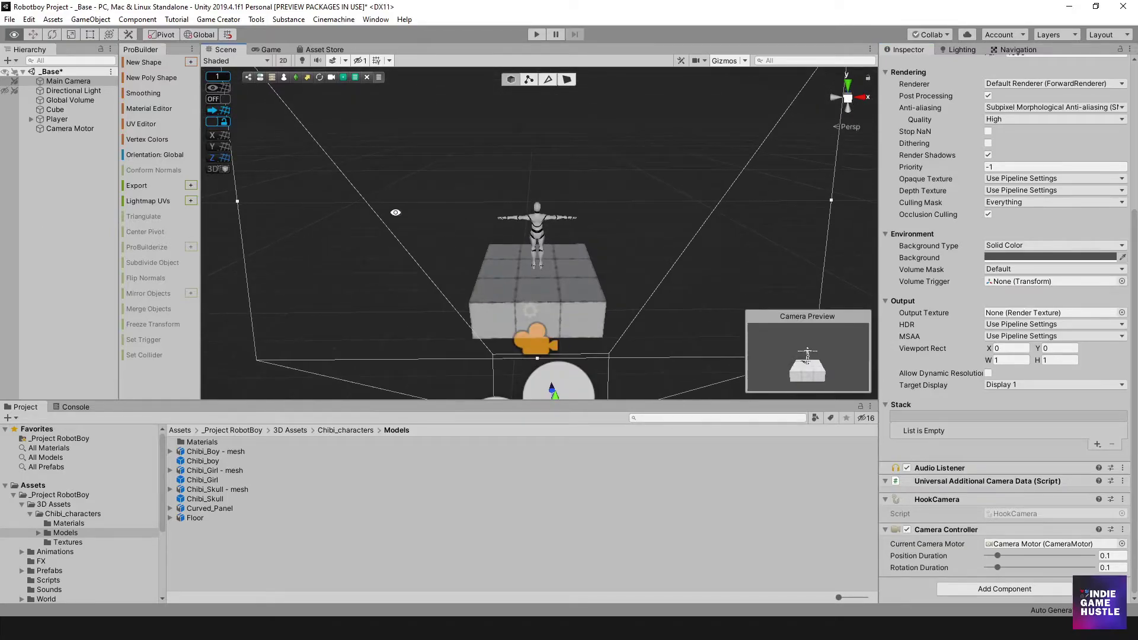
# - Select the Player and review its Player Character, Player Input, Character Animator and Character Controller settings
pyautogui.click(68, 177)
pyautogui.click(59, 119)
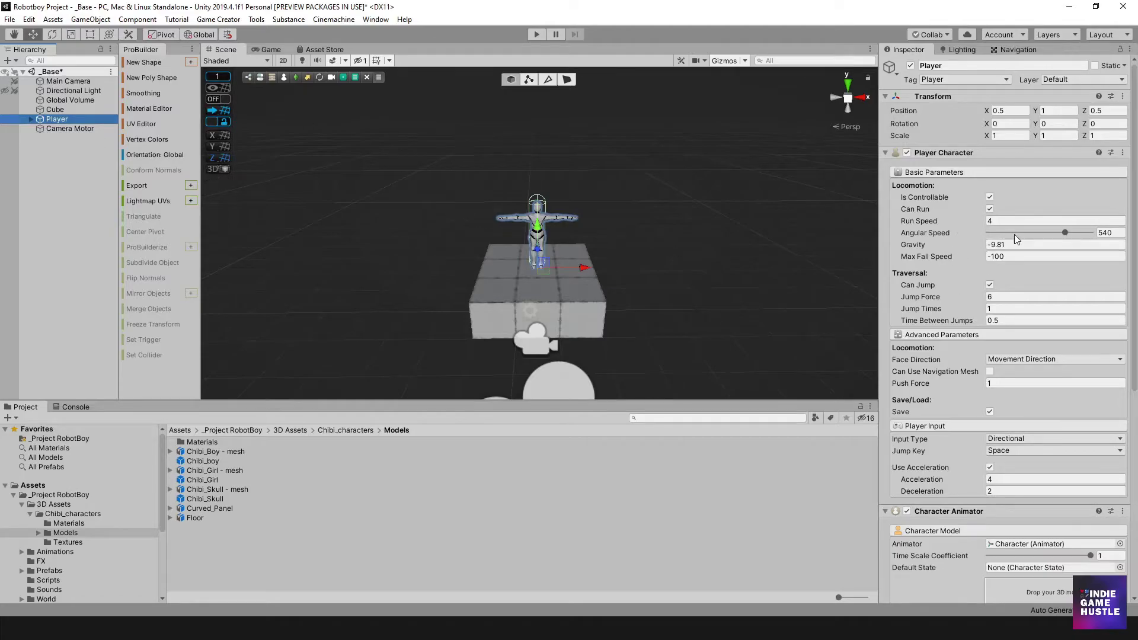
pyautogui.scroll(-8, 984, 216)
pyautogui.scroll(8, 960, 255)
pyautogui.scroll(-8, 961, 262)
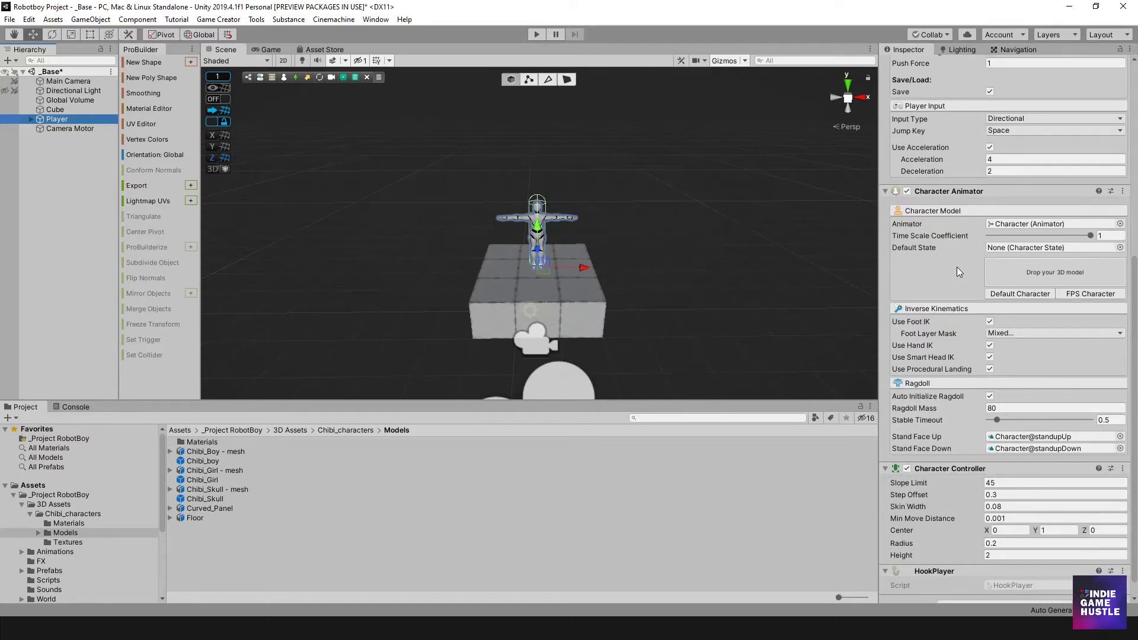
pyautogui.scroll(7, 956, 268)
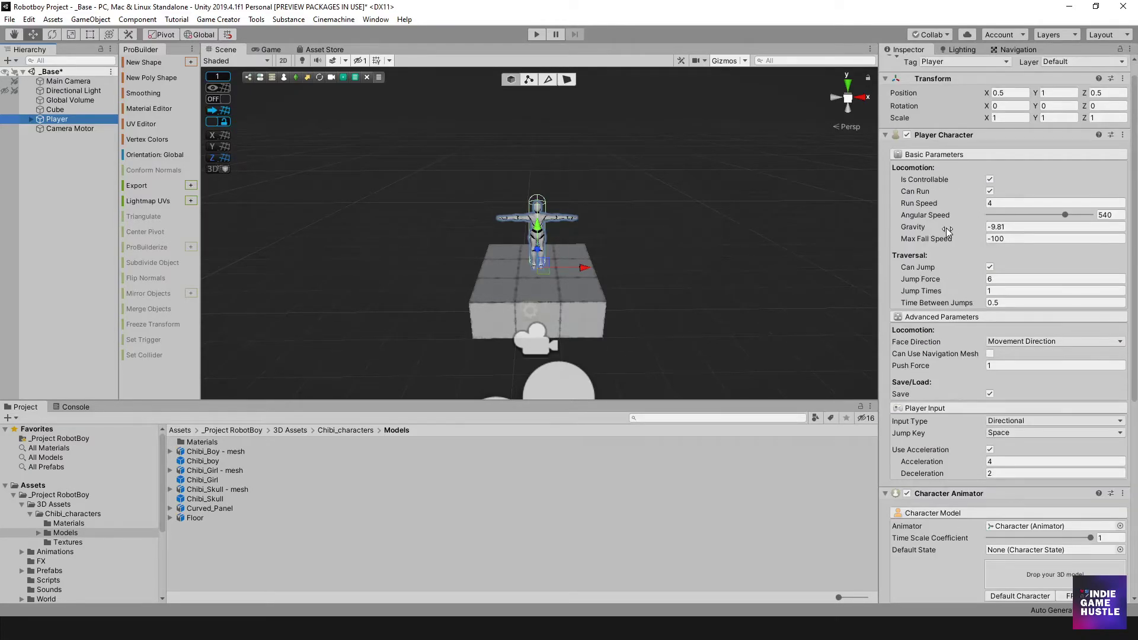
pyautogui.scroll(-4, 948, 266)
pyautogui.scroll(5, 942, 229)
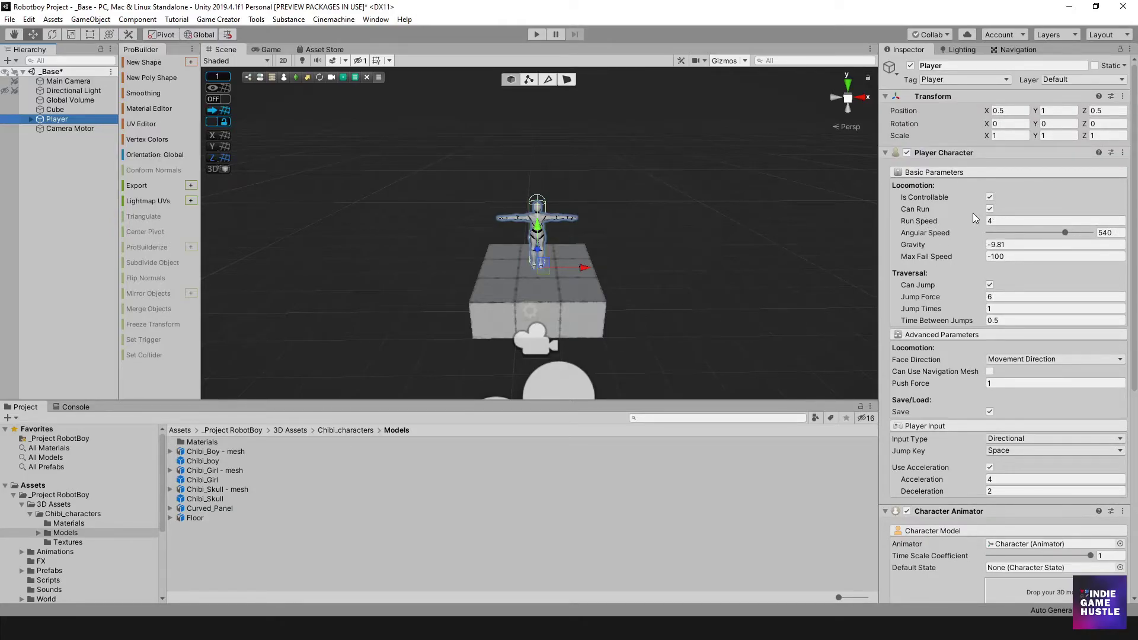
pyautogui.click(994, 223)
pyautogui.press('Return')
pyautogui.scroll(-3, 918, 311)
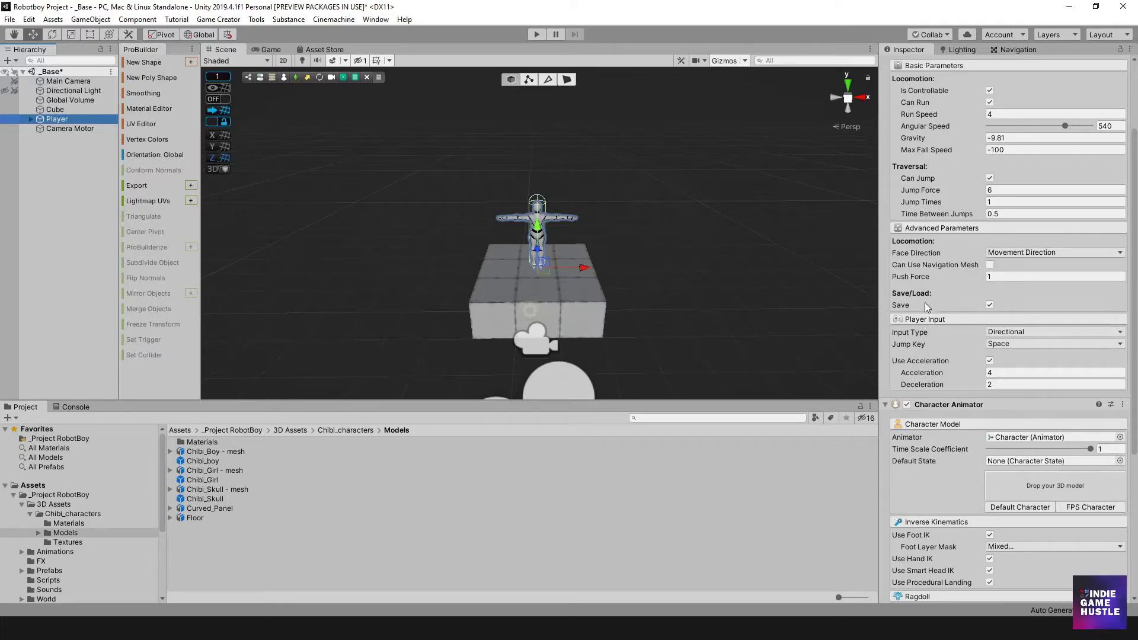
# - Play-test the scene by running and jumping the Player around on the block, and stop Play mode
pyautogui.scroll(-6, 978, 352)
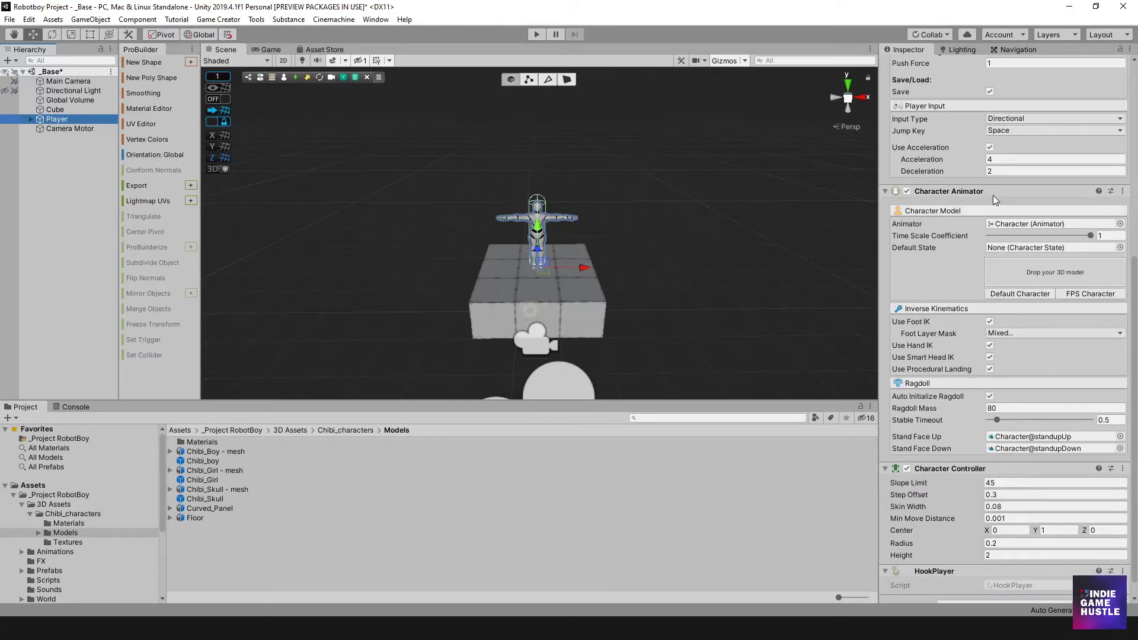
pyautogui.scroll(6, 938, 390)
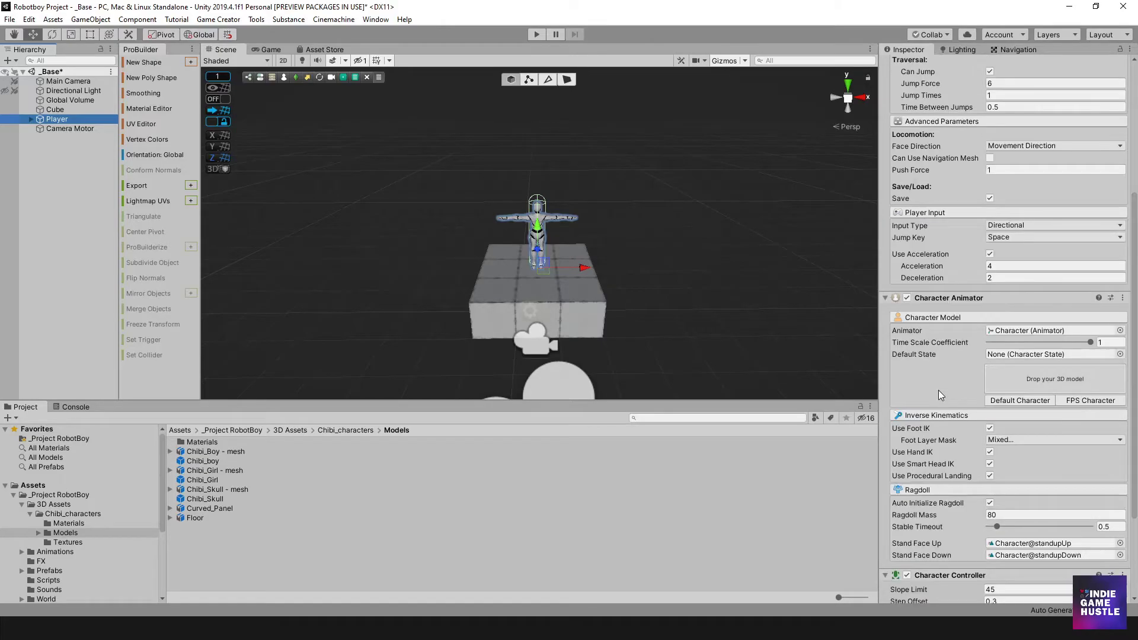
pyautogui.scroll(2, 593, 271)
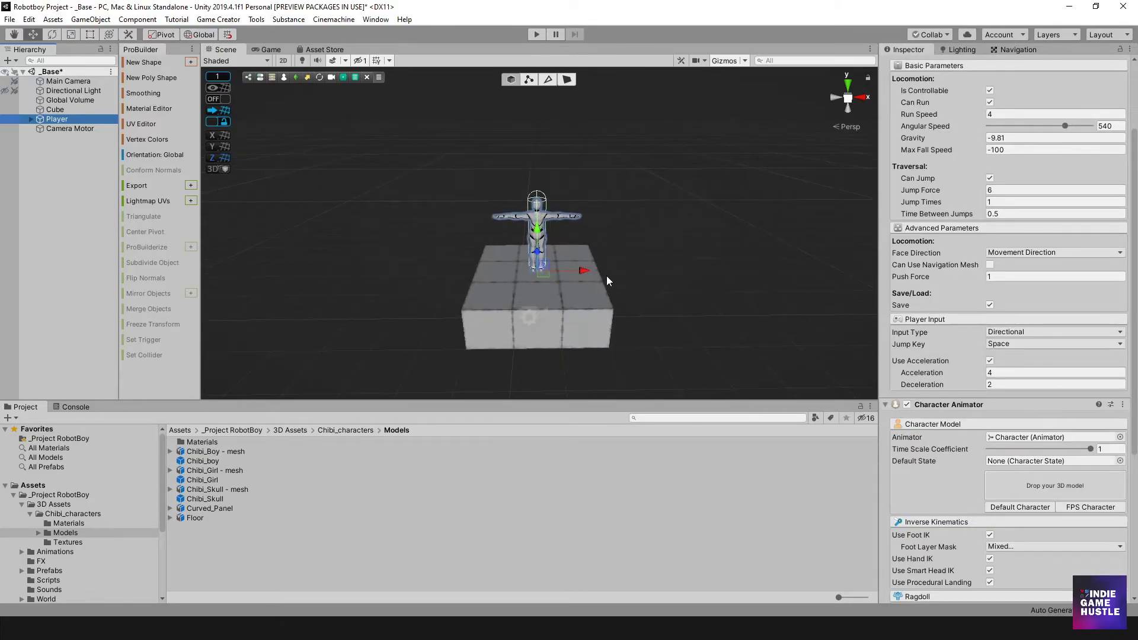
pyautogui.click(538, 34)
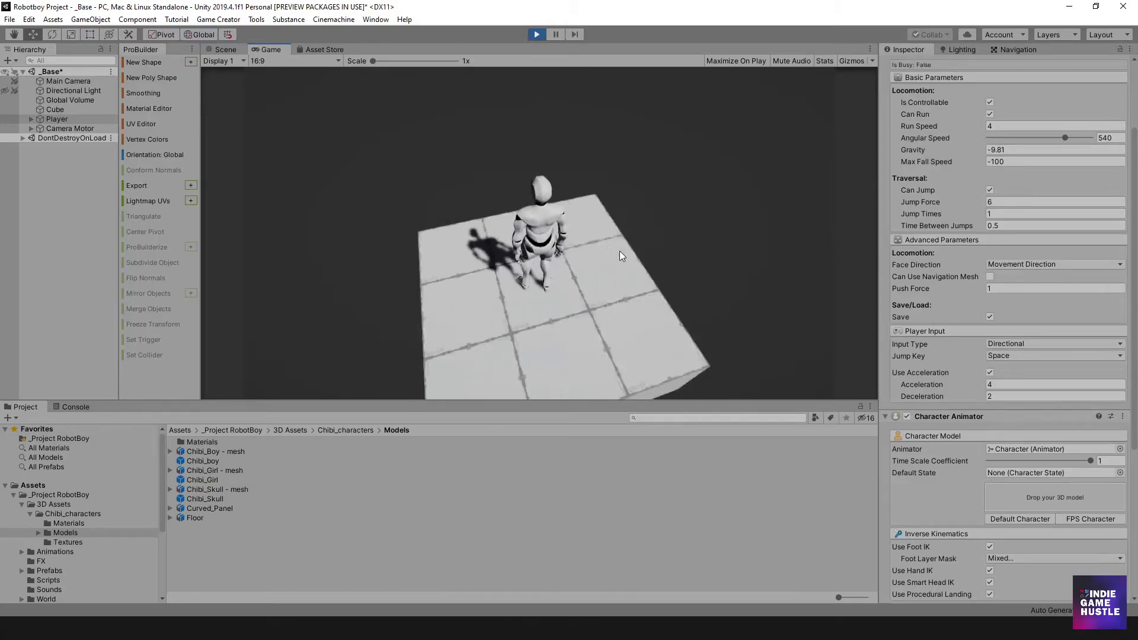
pyautogui.press('w')
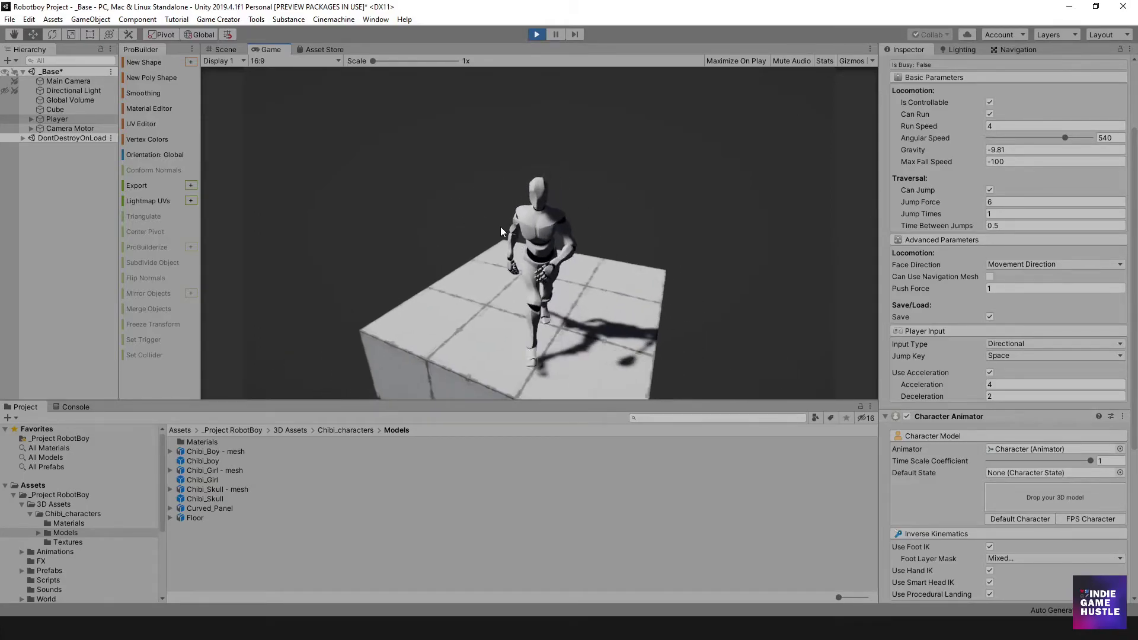
pyautogui.press('space')
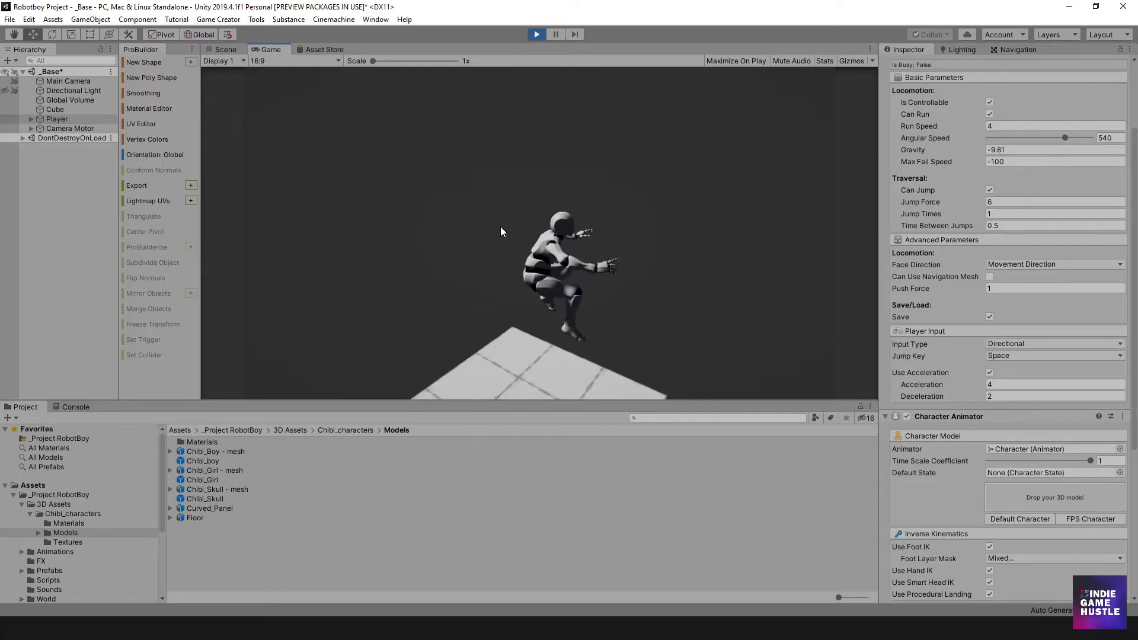
pyautogui.press('w')
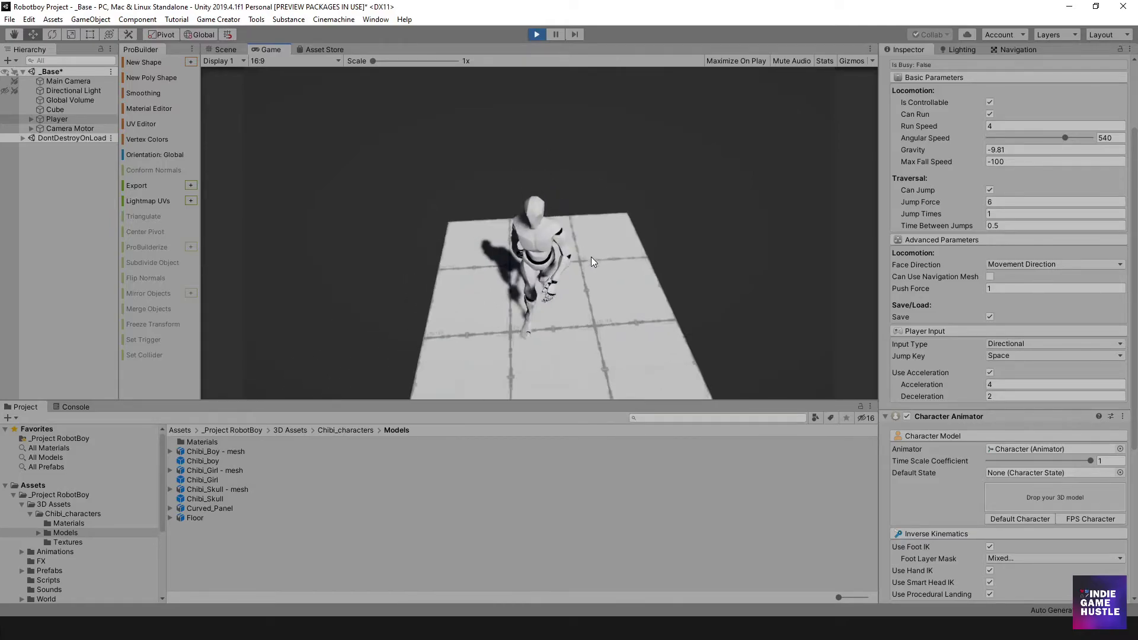
pyautogui.click(536, 34)
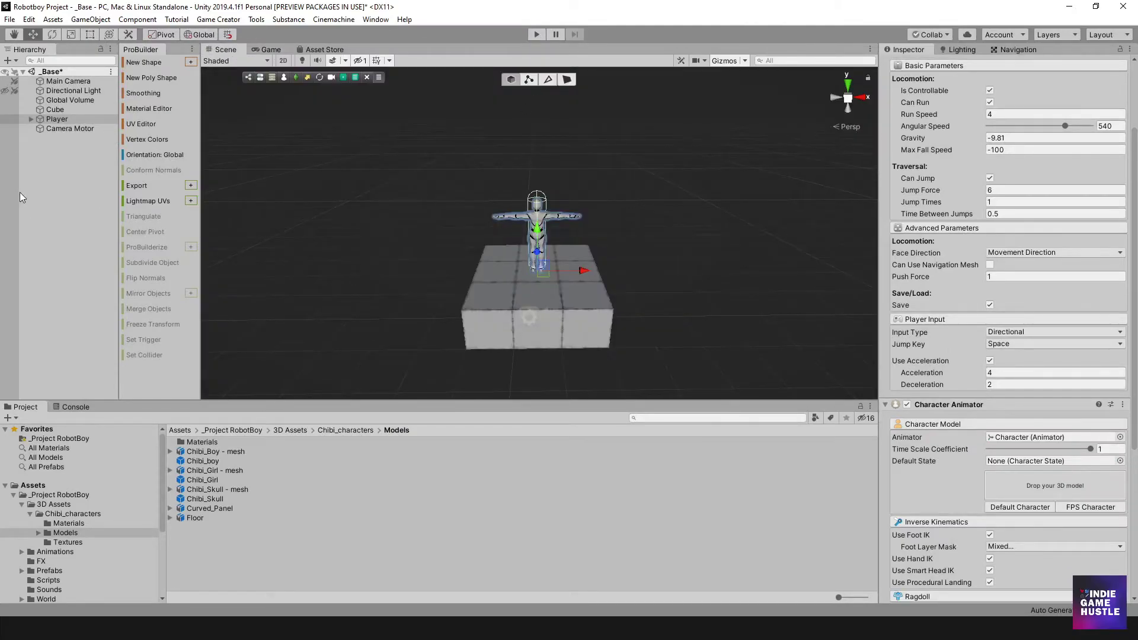
# - Set the Camera Motor's Orbit Input to Hold Left Mouse
pyautogui.click(57, 128)
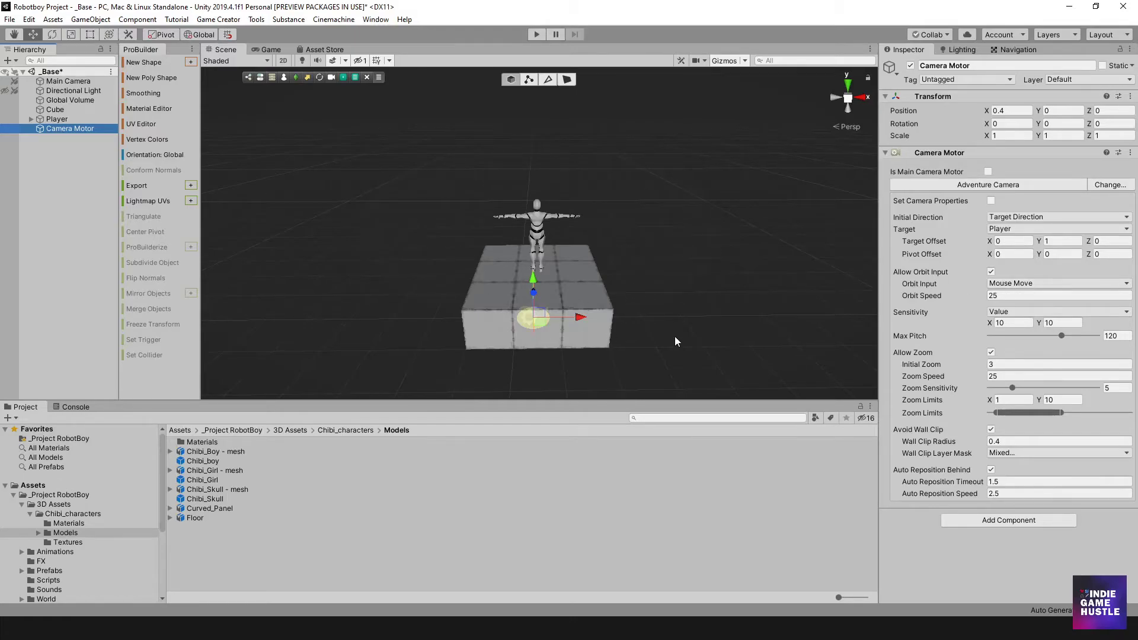
pyautogui.click(92, 170)
pyautogui.click(83, 128)
pyautogui.click(1012, 284)
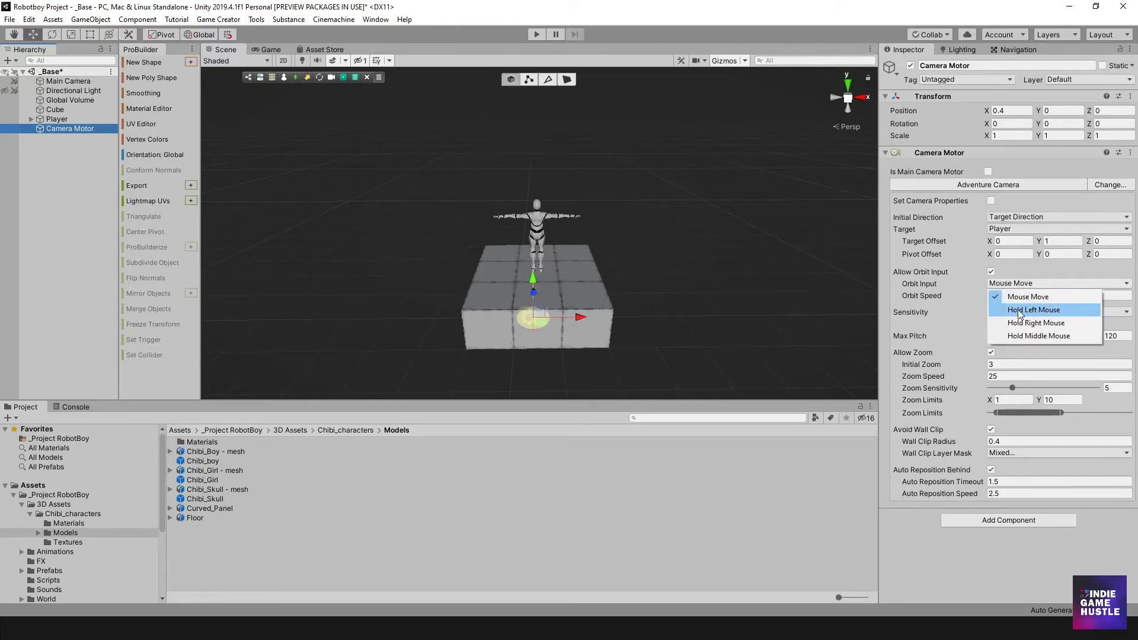
pyautogui.click(1019, 313)
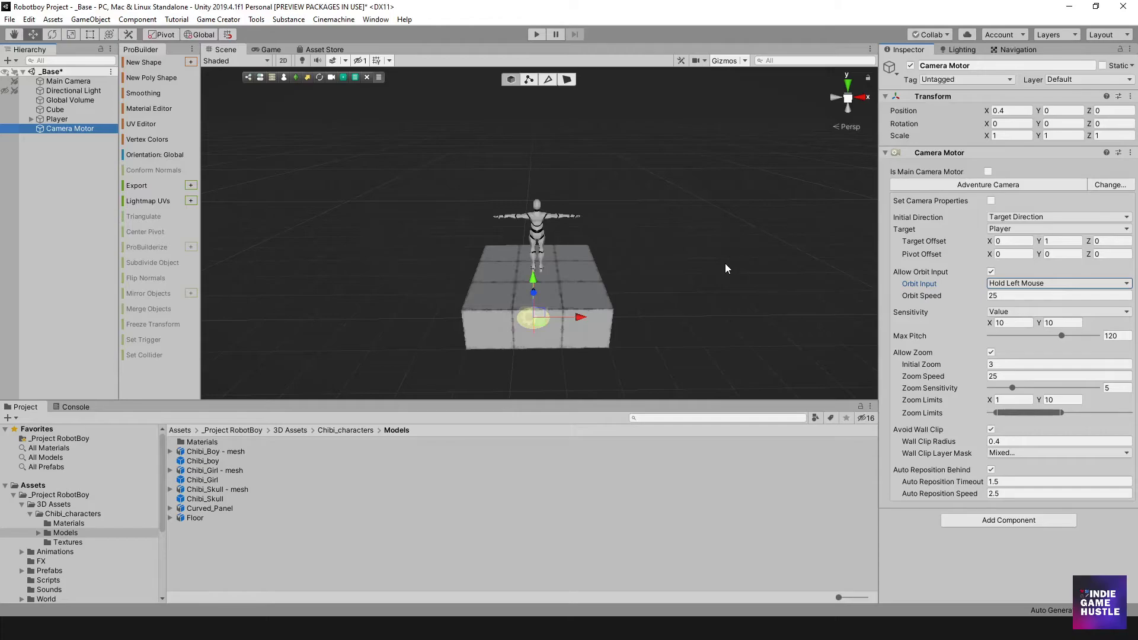
# - Set the Camera Motor's Orbit Speed to 10 and its X and Y Sensitivity to 5, and turn off Auto Reposition Behind
pyautogui.click(1057, 295)
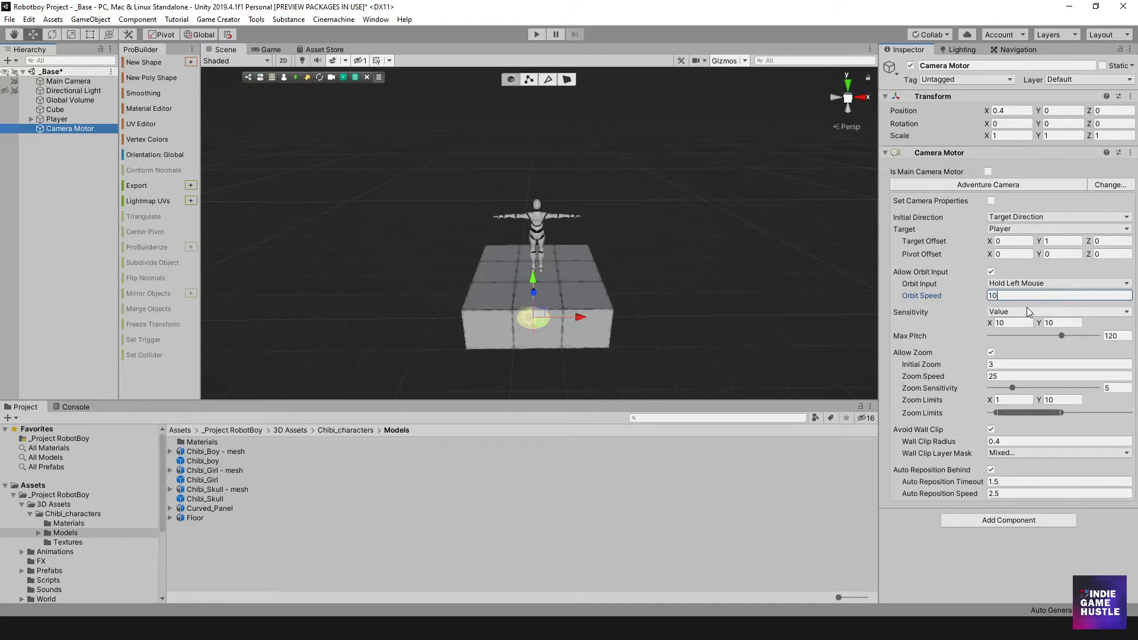
pyautogui.click(1017, 322)
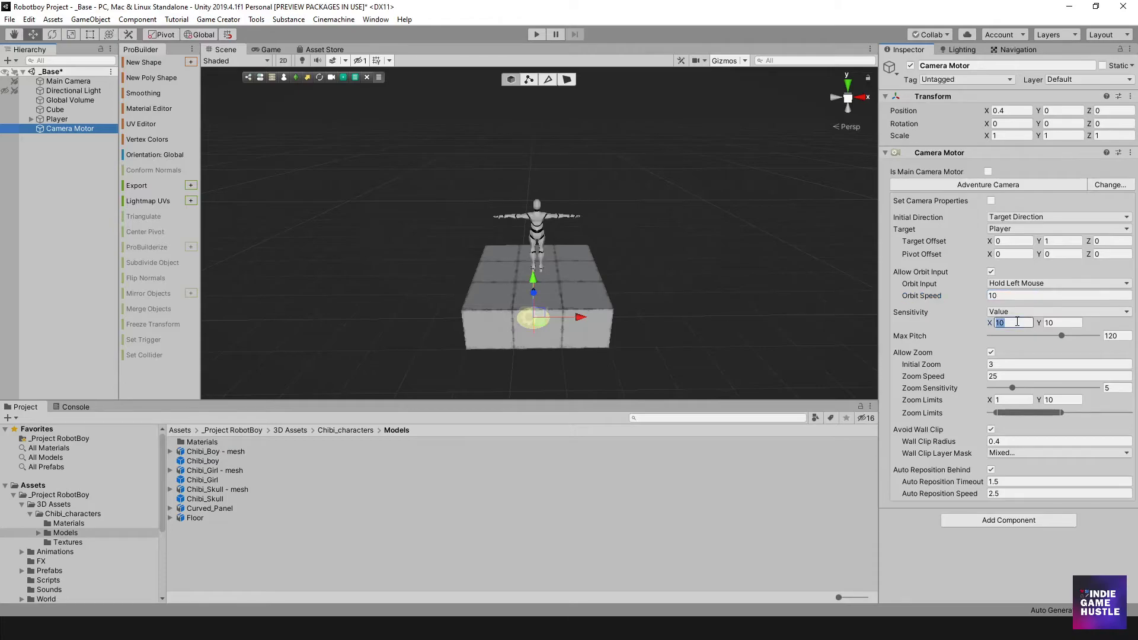
pyautogui.write('5')
pyautogui.press('Tab')
pyautogui.write('5')
pyautogui.click(991, 469)
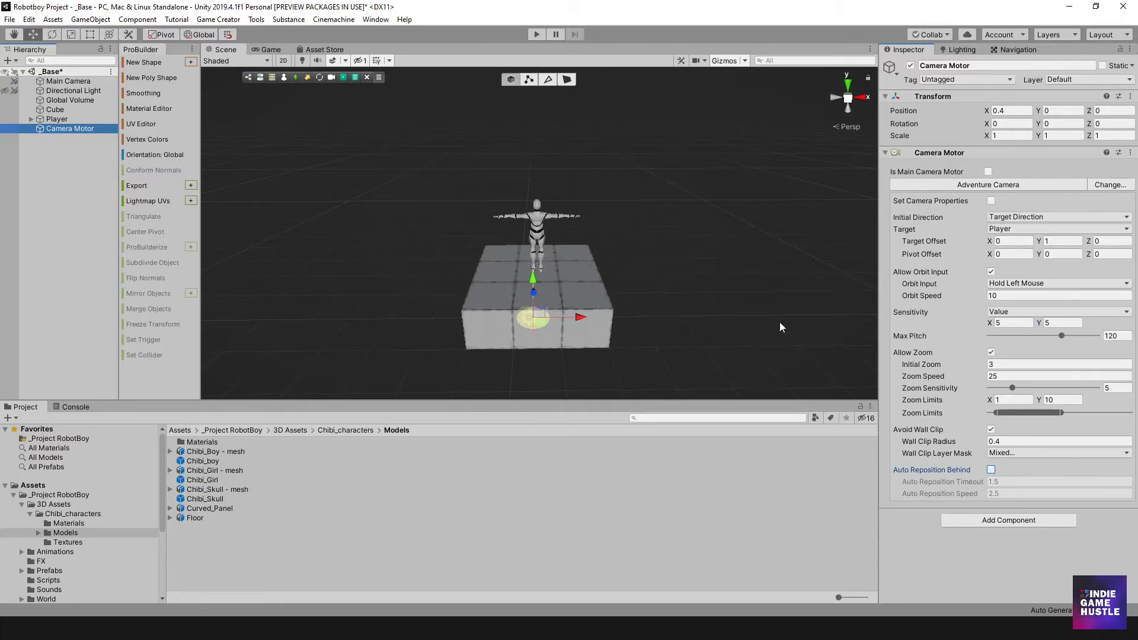
# - Play-test the Camera Motor by zooming and orbiting around the Player while it runs and jumps on the block
pyautogui.click(536, 37)
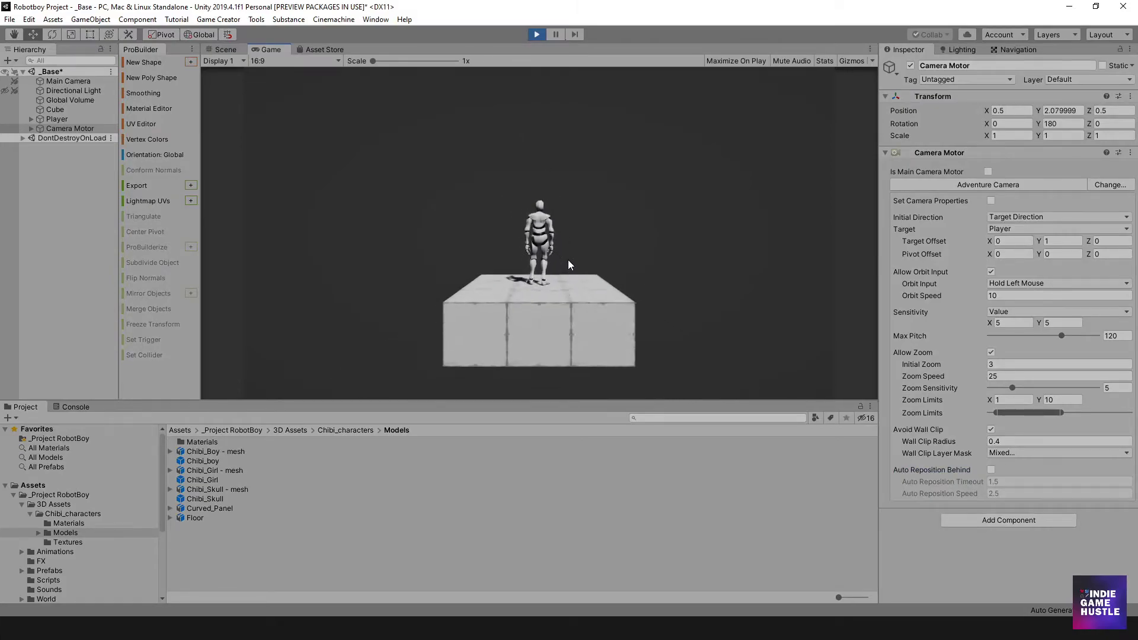
pyautogui.scroll(5, 563, 259)
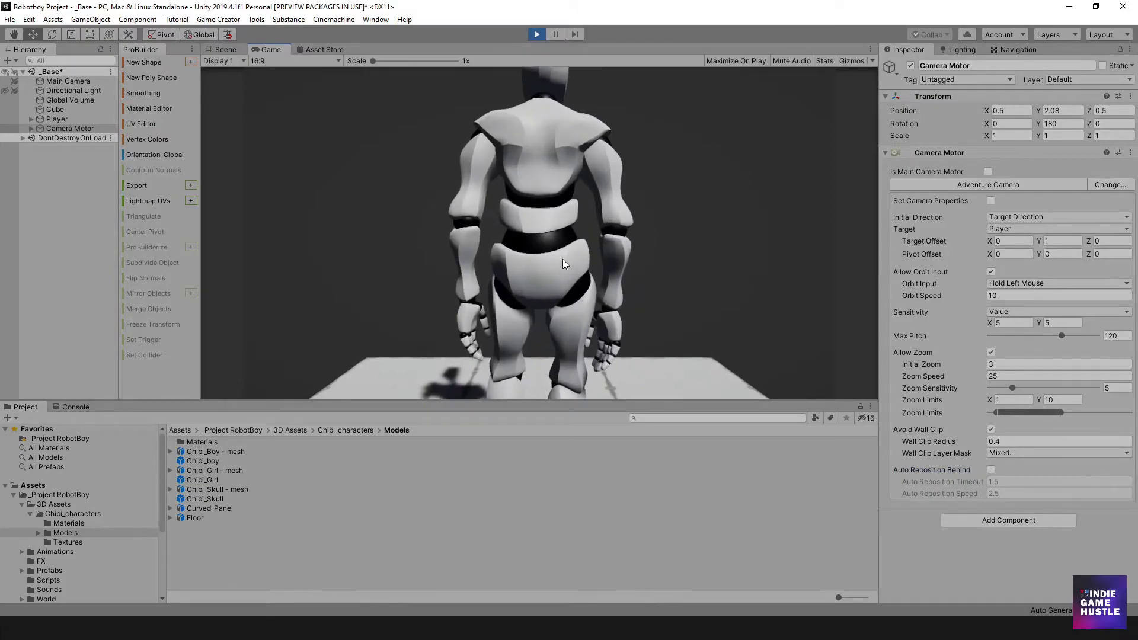
pyautogui.scroll(-5, 561, 258)
pyautogui.moveTo(561, 258)
pyautogui.mouseDown()
pyautogui.moveTo(612, 213)
pyautogui.moveTo(619, 241)
pyautogui.moveTo(473, 244)
pyautogui.moveTo(573, 240)
pyautogui.moveTo(466, 262)
pyautogui.moveTo(624, 258)
pyautogui.moveTo(421, 247)
pyautogui.moveTo(589, 255)
pyautogui.moveTo(578, 253)
pyautogui.mouseUp()
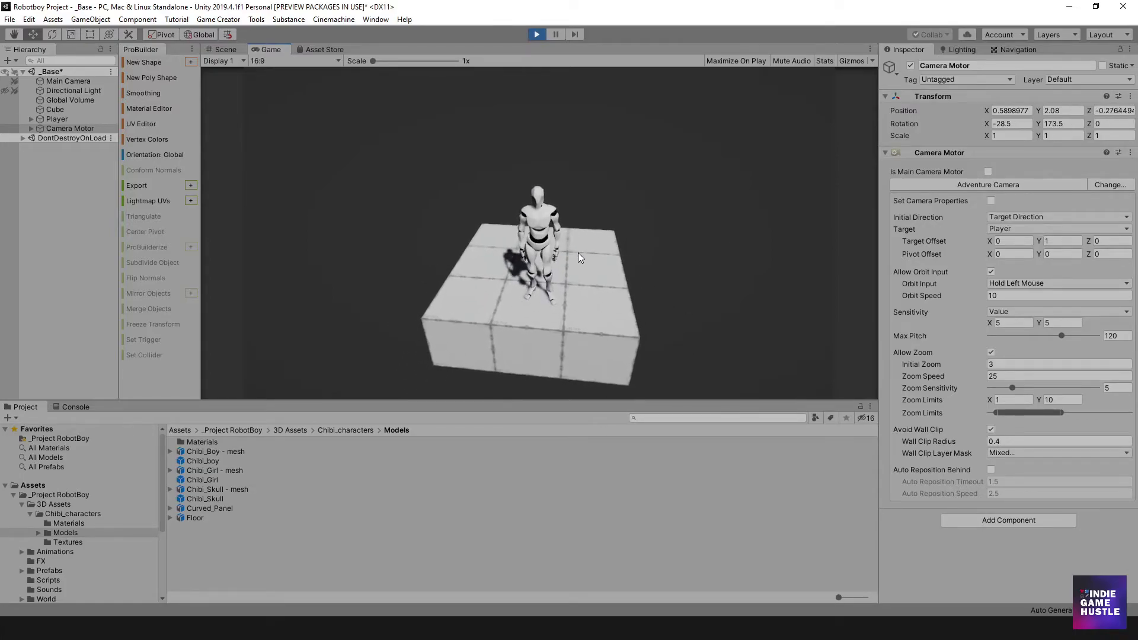
pyautogui.press('w')
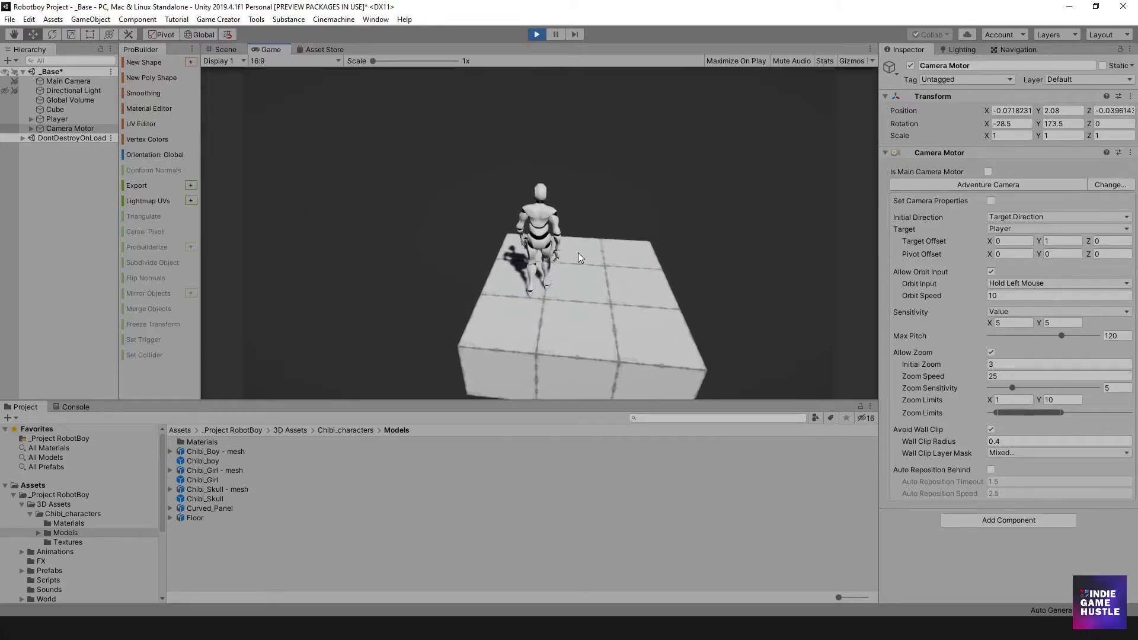
pyautogui.press('space')
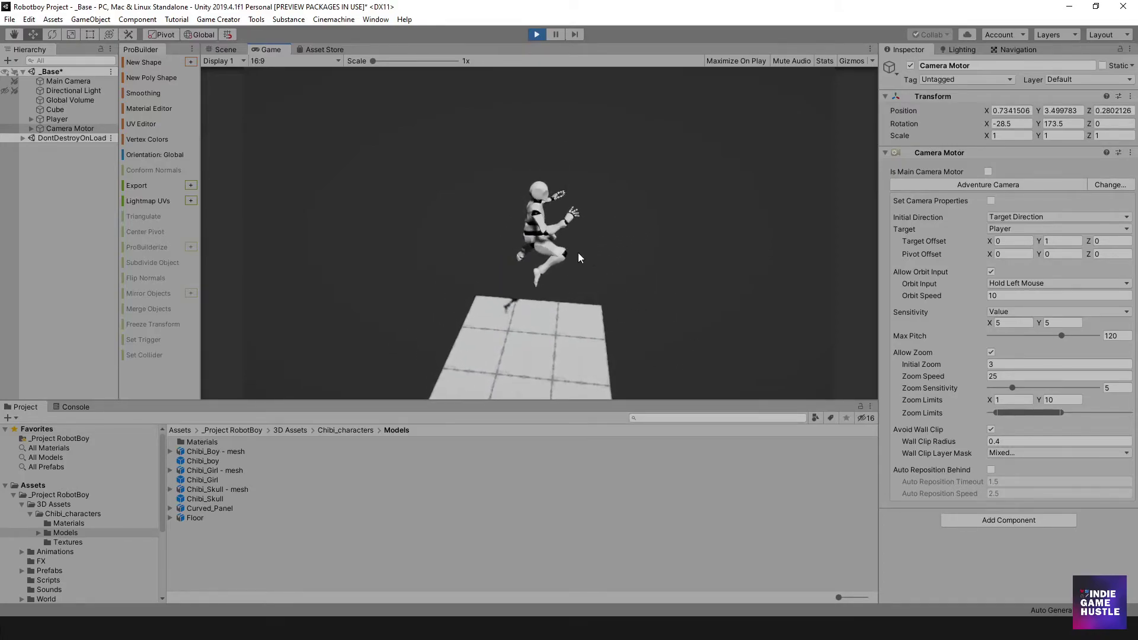
pyautogui.press('space')
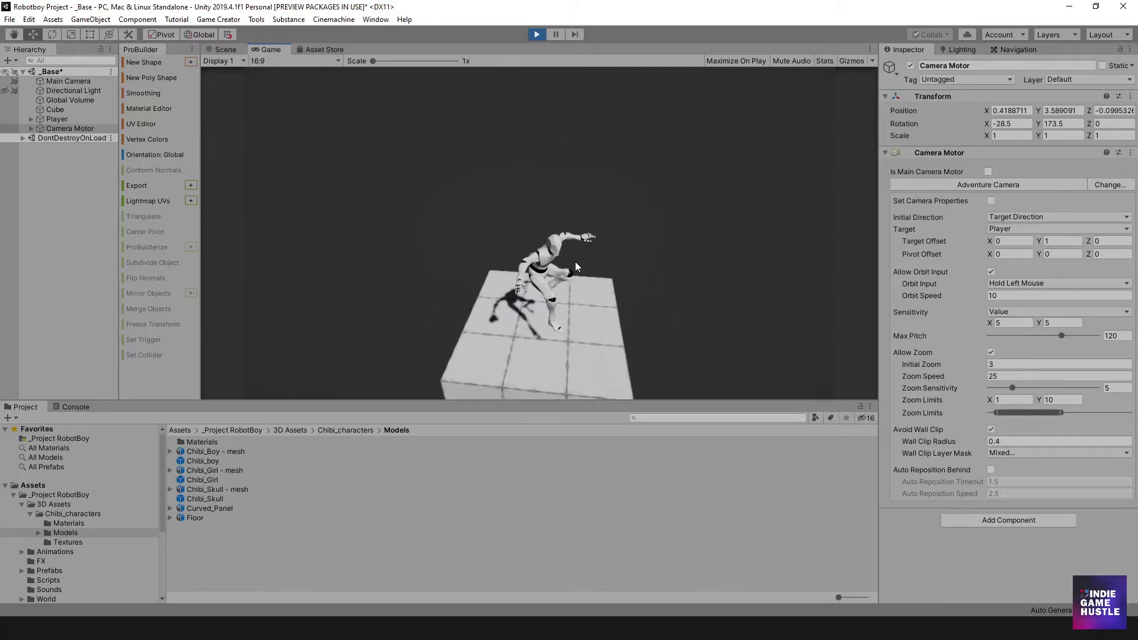
pyautogui.moveTo(574, 262); pyautogui.dragTo(582, 233)
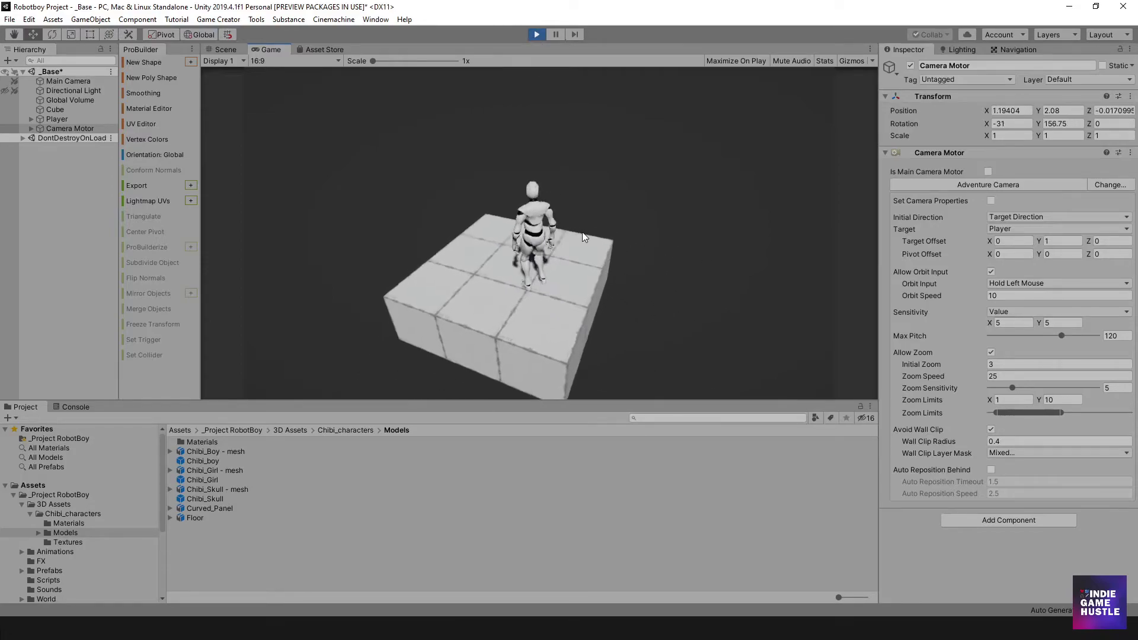
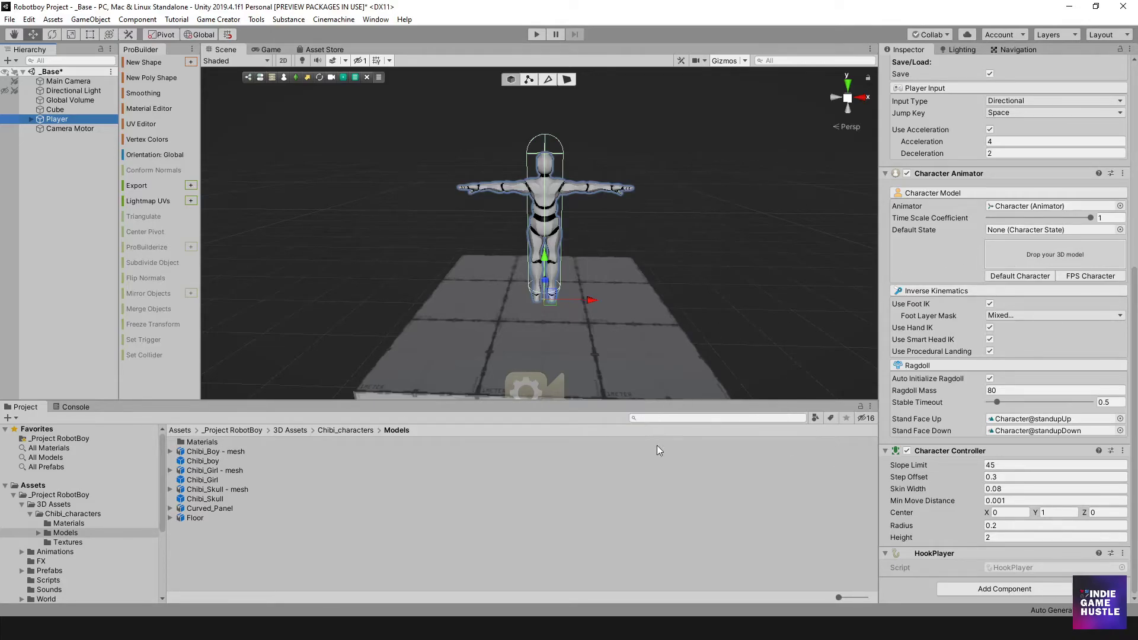
# - Select the Player and lock the Inspector on it
pyautogui.click(226, 453)
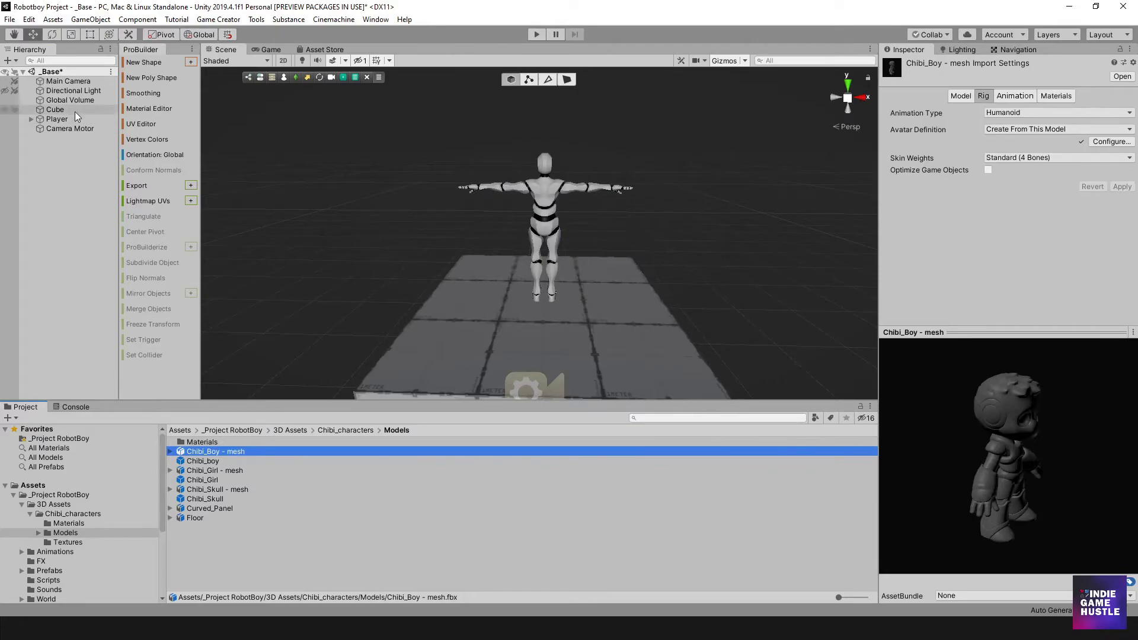
pyautogui.click(56, 128)
pyautogui.click(57, 119)
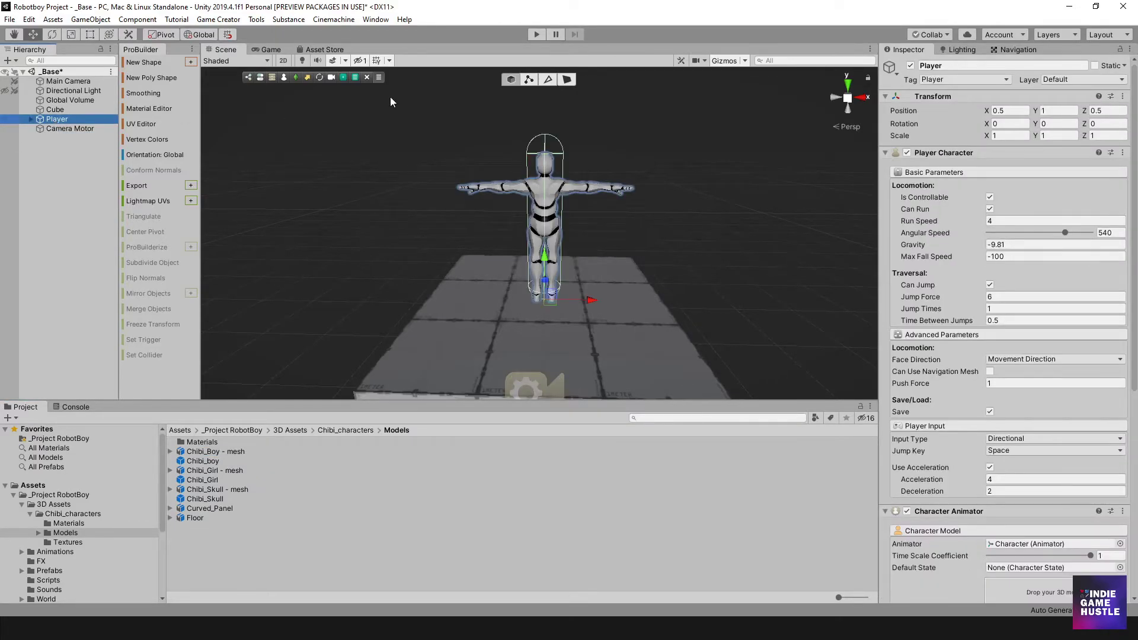
pyautogui.click(1120, 50)
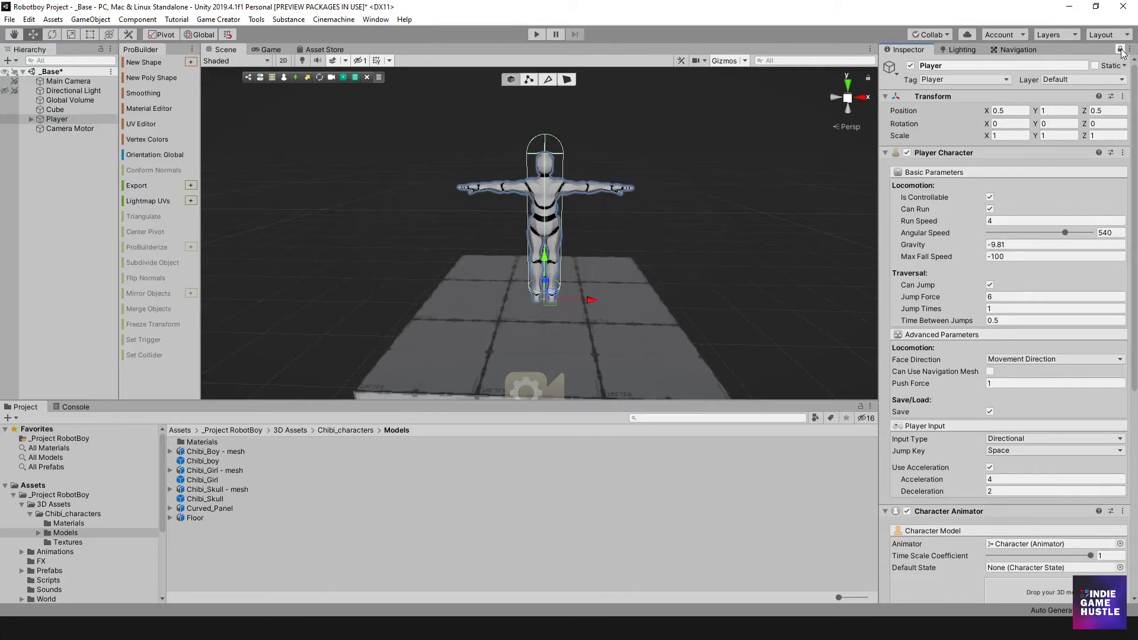
# - Select several assets in the Models folder to check that the Inspector keeps showing the Player
pyautogui.click(203, 461)
pyautogui.click(203, 479)
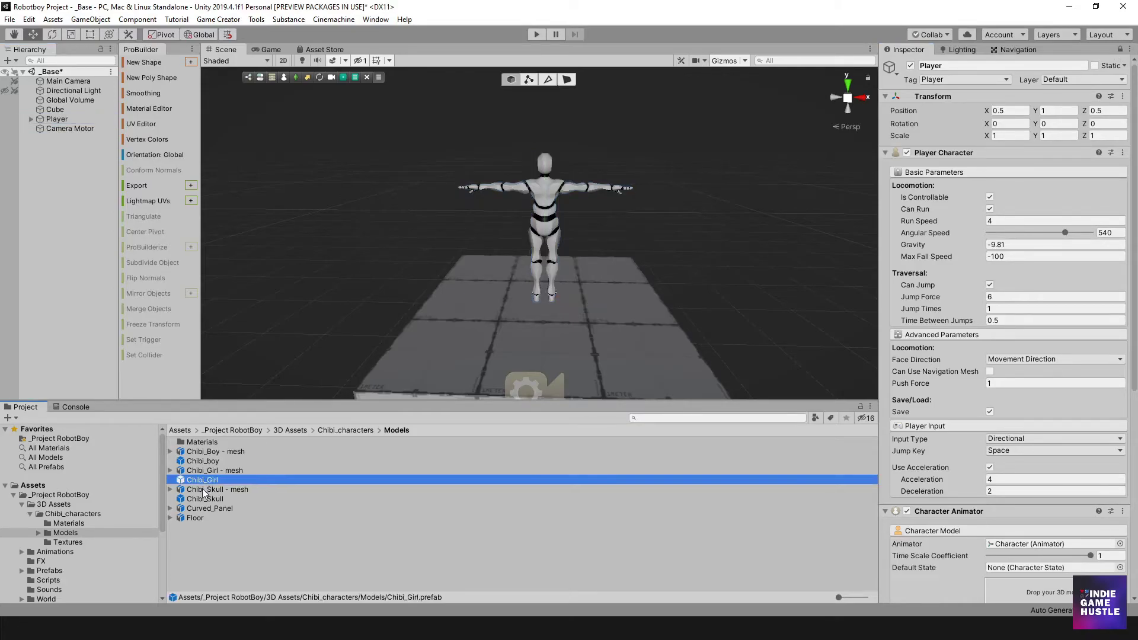
pyautogui.click(204, 489)
pyautogui.click(204, 508)
pyautogui.click(201, 518)
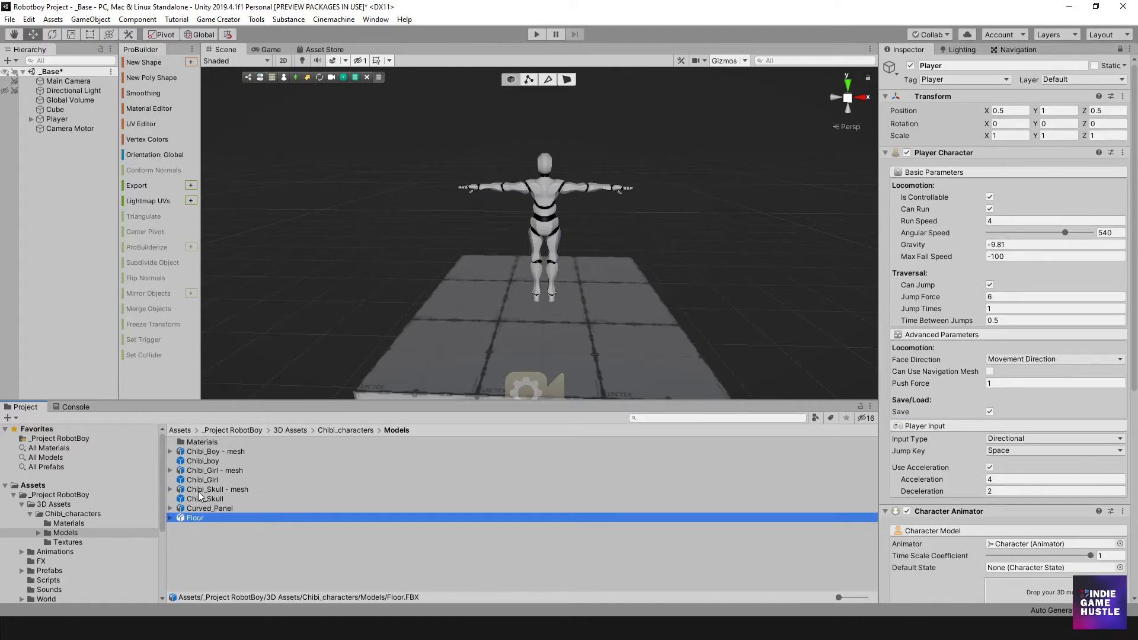
pyautogui.click(201, 490)
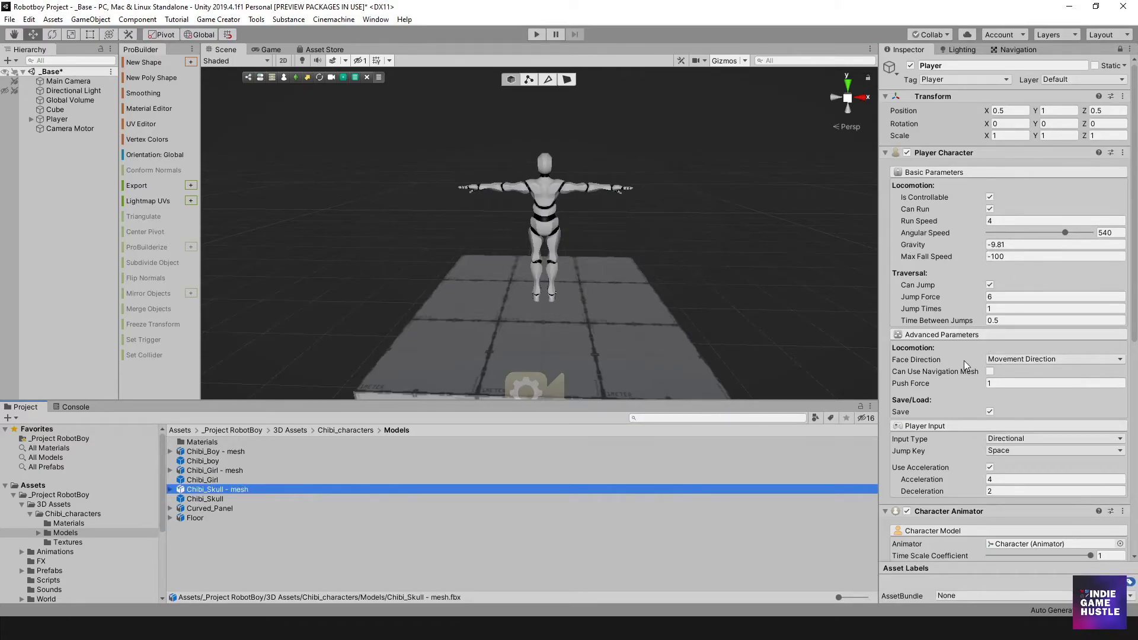
# - Assign the Chibi_Boy - mesh model as the 3D model of the Player's Character Animator
pyautogui.click(212, 452)
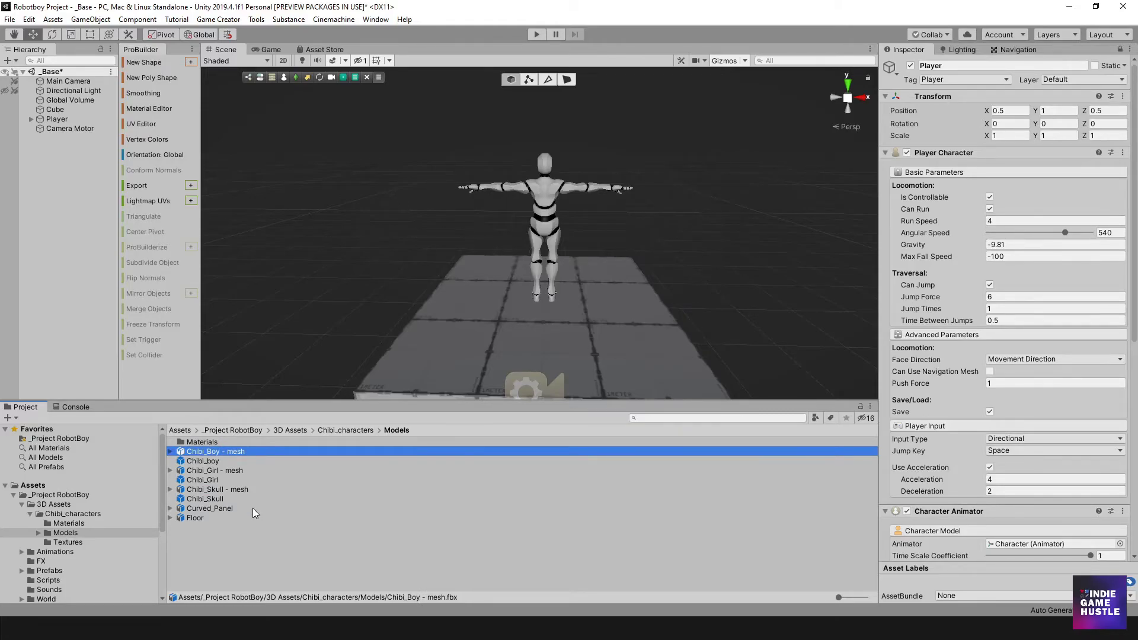
pyautogui.click(206, 462)
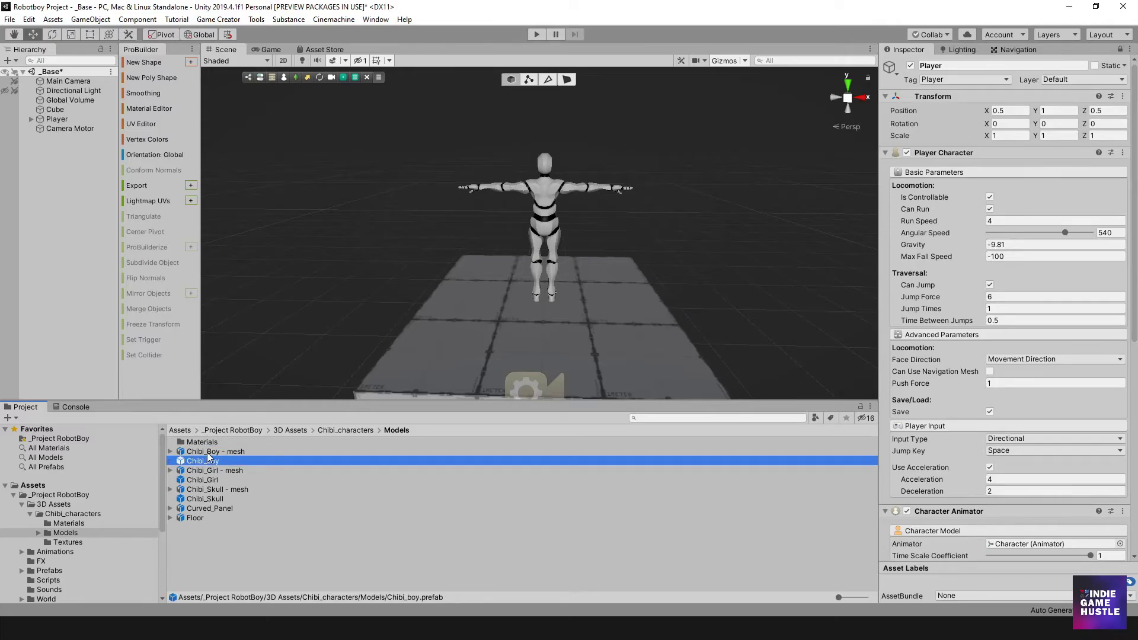
pyautogui.click(208, 452)
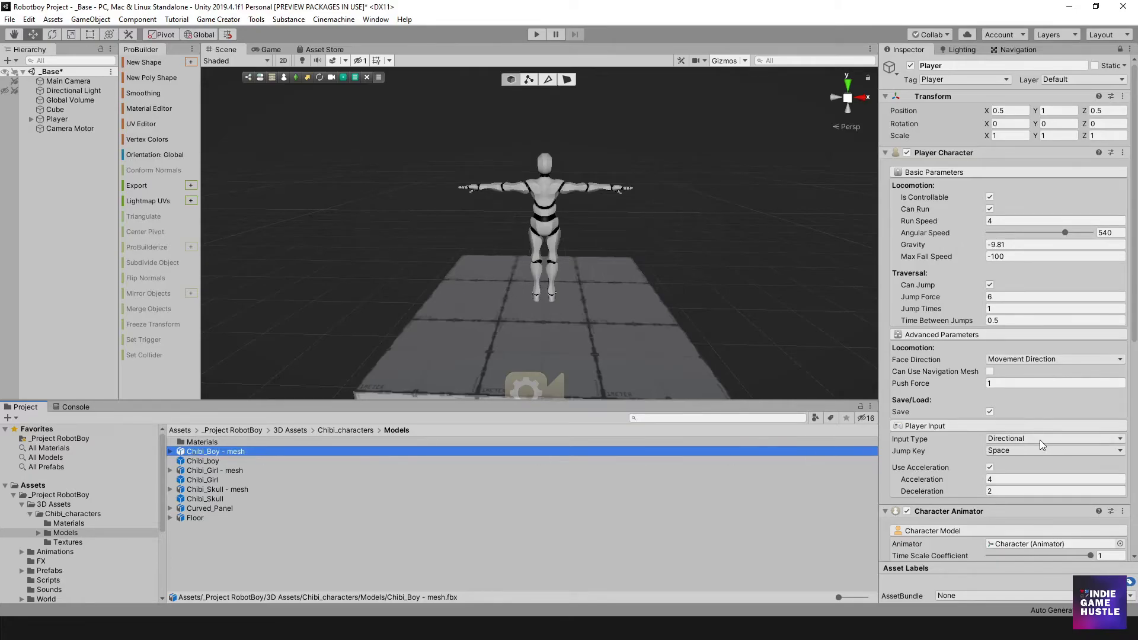
pyautogui.scroll(-8, 1038, 437)
pyautogui.scroll(4, 1014, 439)
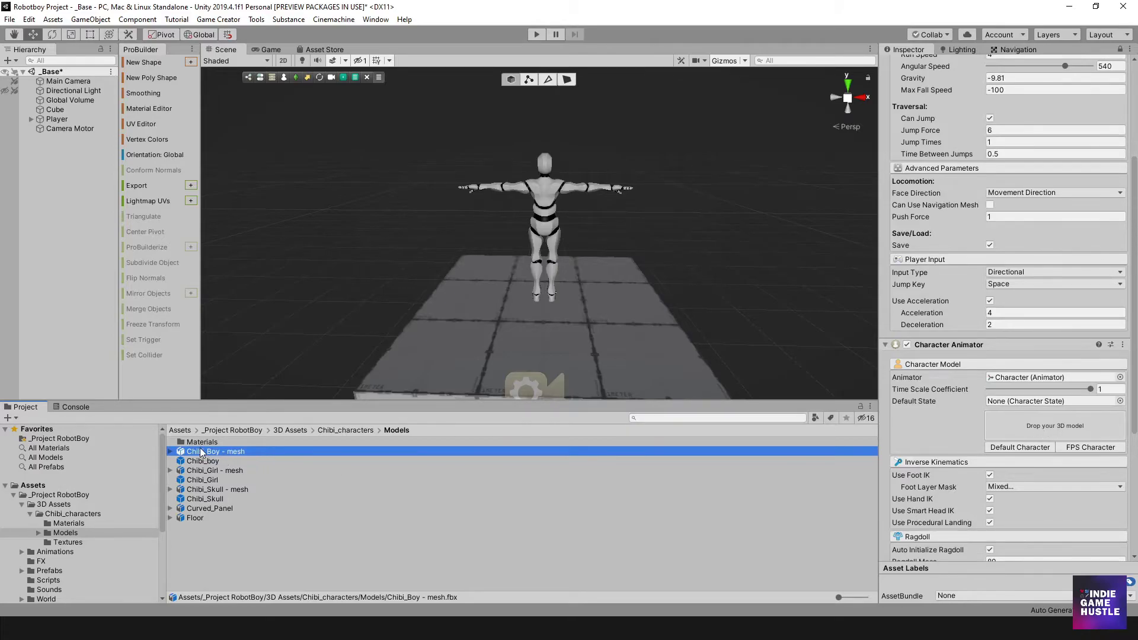
pyautogui.moveTo(192, 450); pyautogui.dragTo(1022, 425)
# - Select the Player and examine the new character model from several sides against its controller capsule
pyautogui.keyDown('alt'); pyautogui.moveTo(704, 320); pyautogui.dragTo(666, 268); pyautogui.keyUp('alt')
pyautogui.scroll(3, 538, 251)
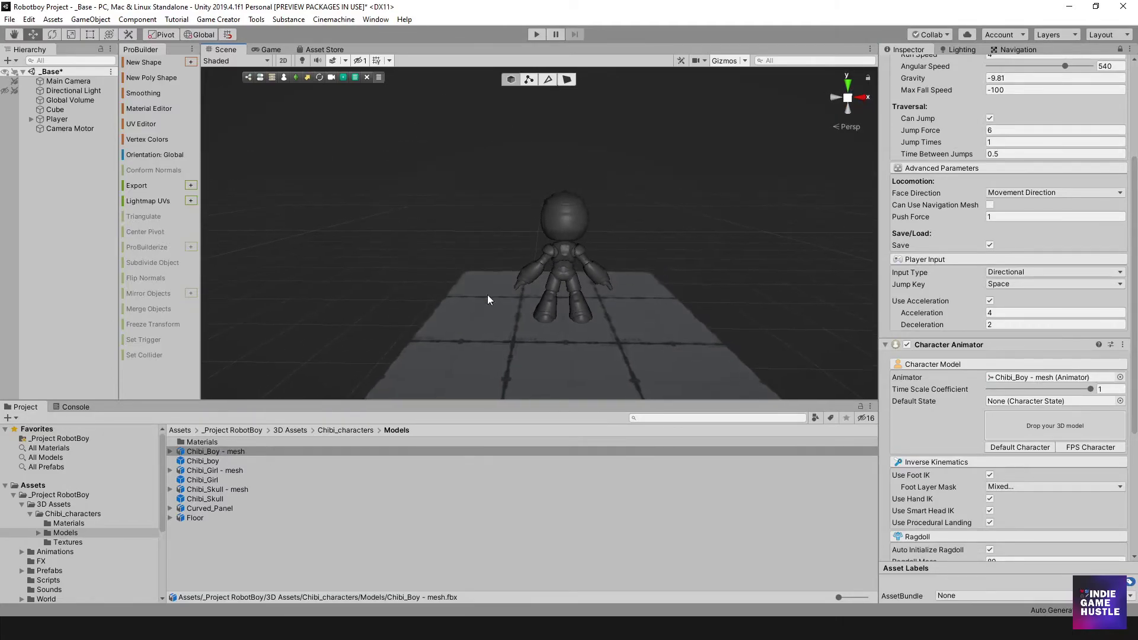
pyautogui.scroll(-3, 557, 211)
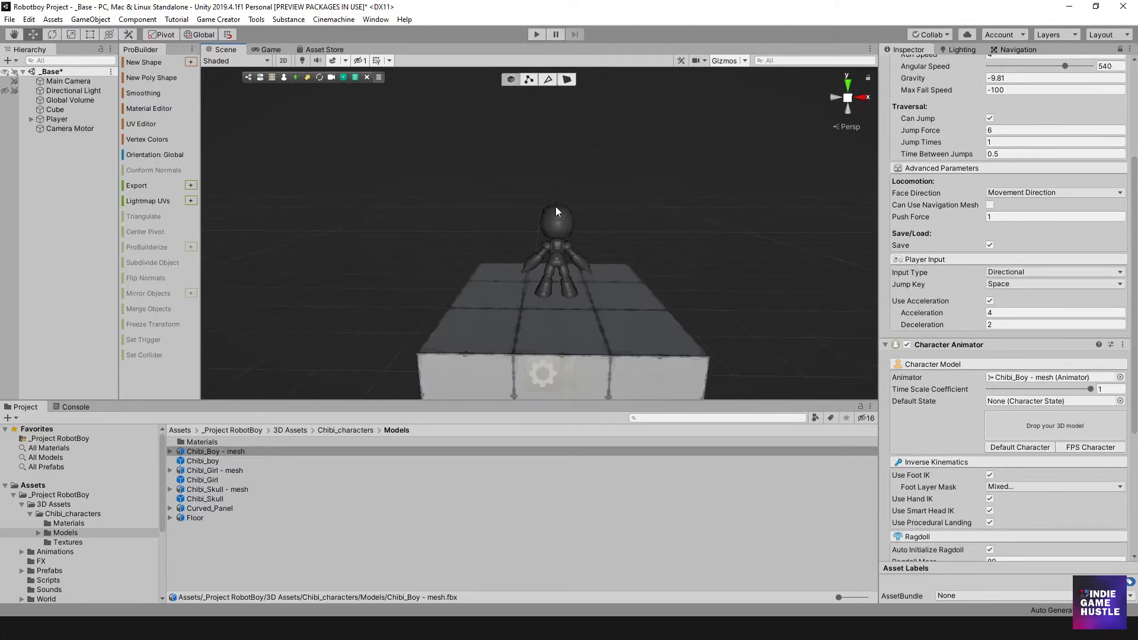
pyautogui.click(57, 119)
pyautogui.keyDown('alt'); pyautogui.moveTo(577, 197); pyautogui.dragTo(540, 217); pyautogui.keyUp('alt')
pyautogui.scroll(-3, 581, 192)
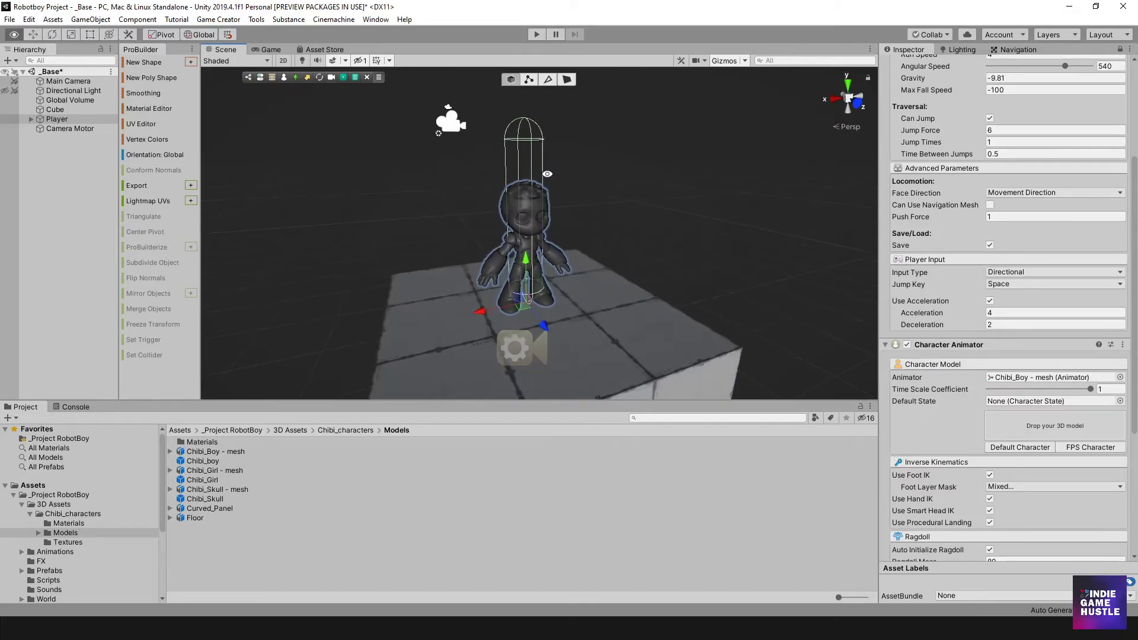
# - Set the Height of the Player's Character Controller to 1.5
pyautogui.scroll(-2, 557, 278)
pyautogui.scroll(5, 507, 260)
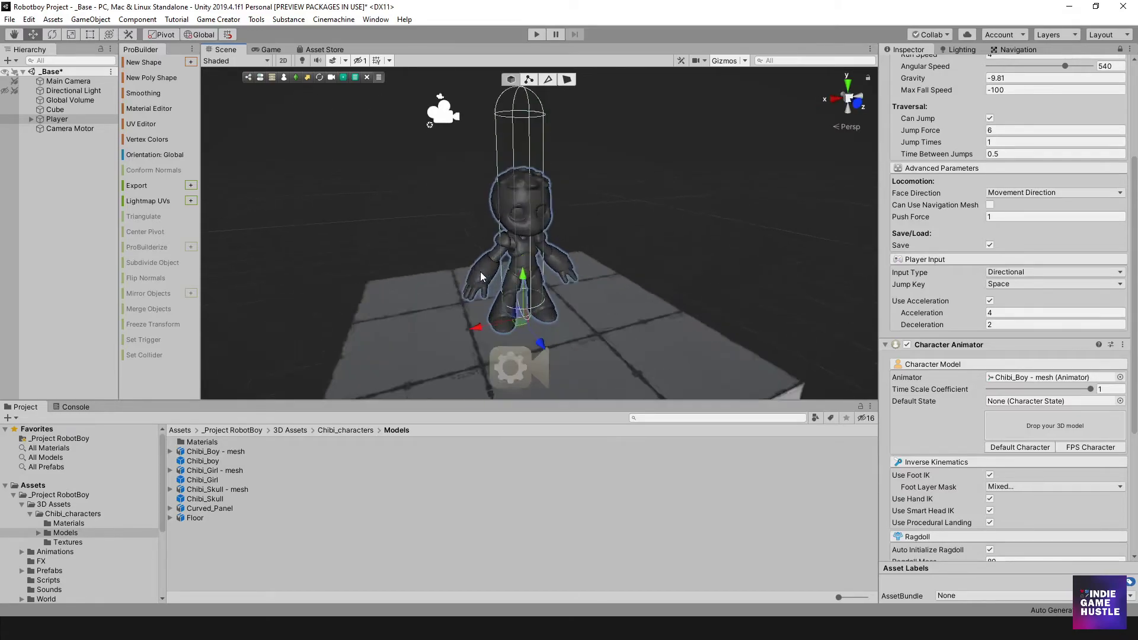
pyautogui.scroll(-5, 529, 289)
pyautogui.keyDown('alt'); pyautogui.moveTo(529, 289); pyautogui.dragTo(504, 283); pyautogui.keyUp('alt')
pyautogui.scroll(-5, 1008, 428)
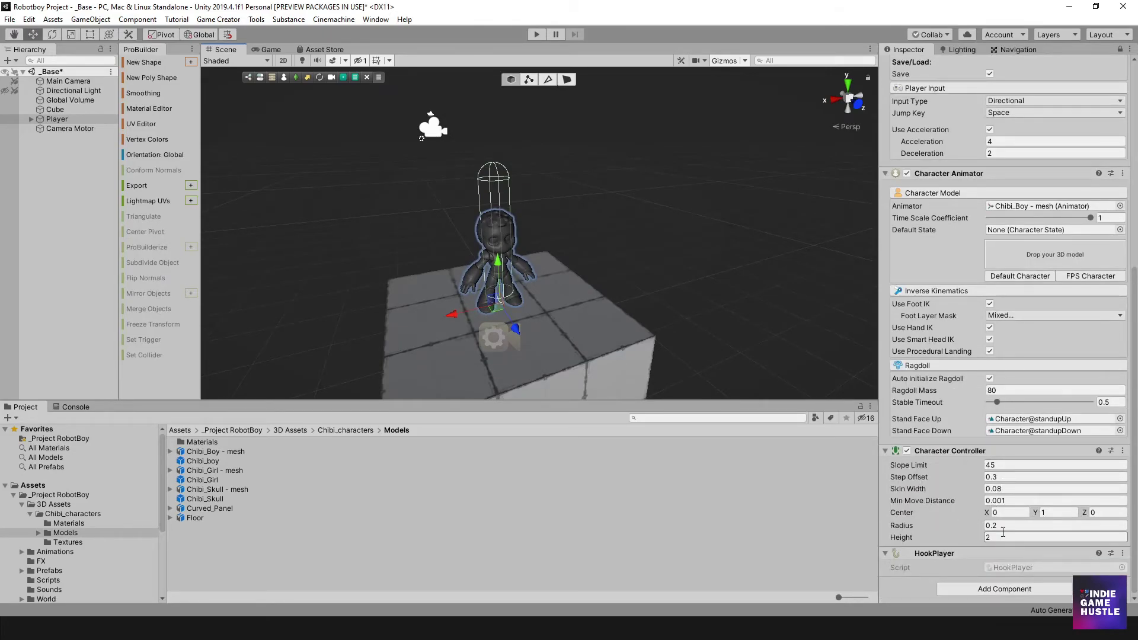
pyautogui.click(961, 537)
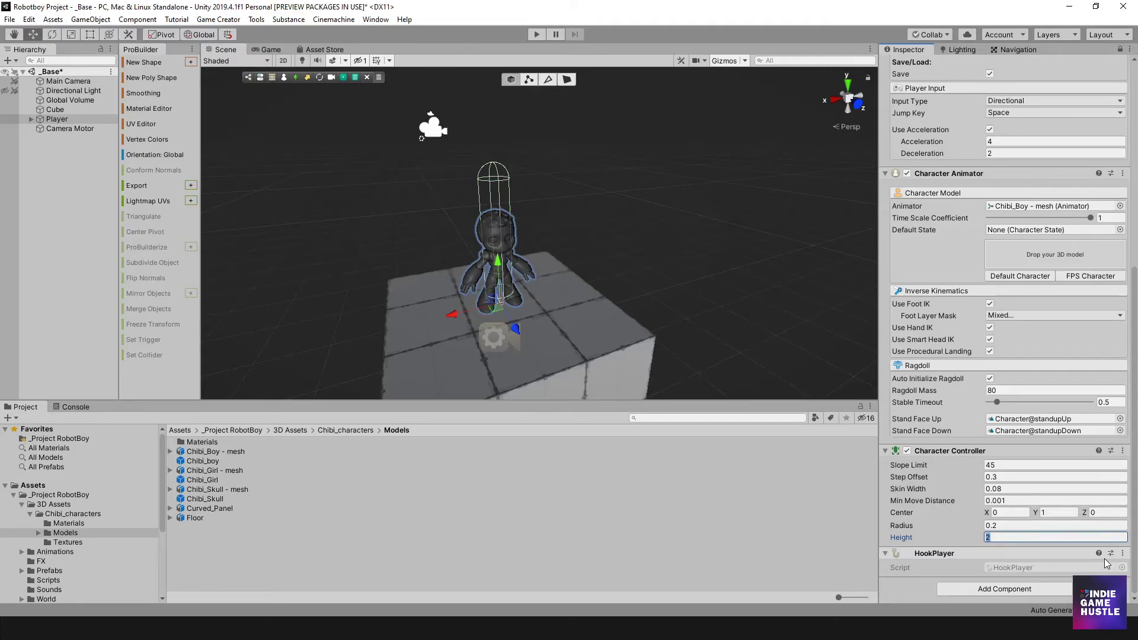
pyautogui.write('.')
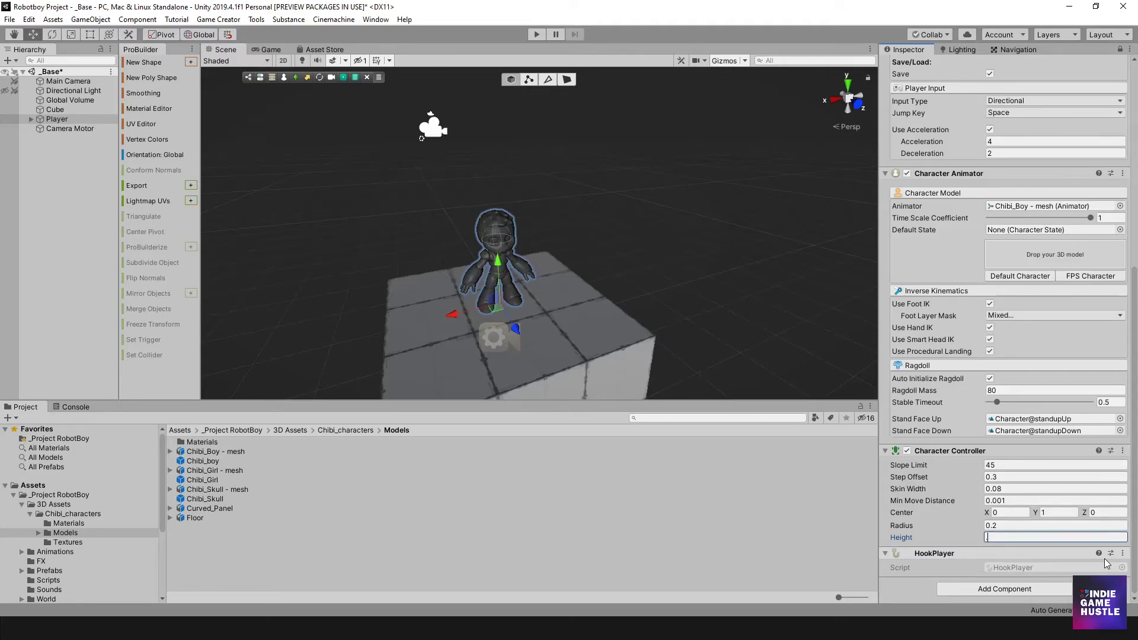
pyautogui.write('1.5')
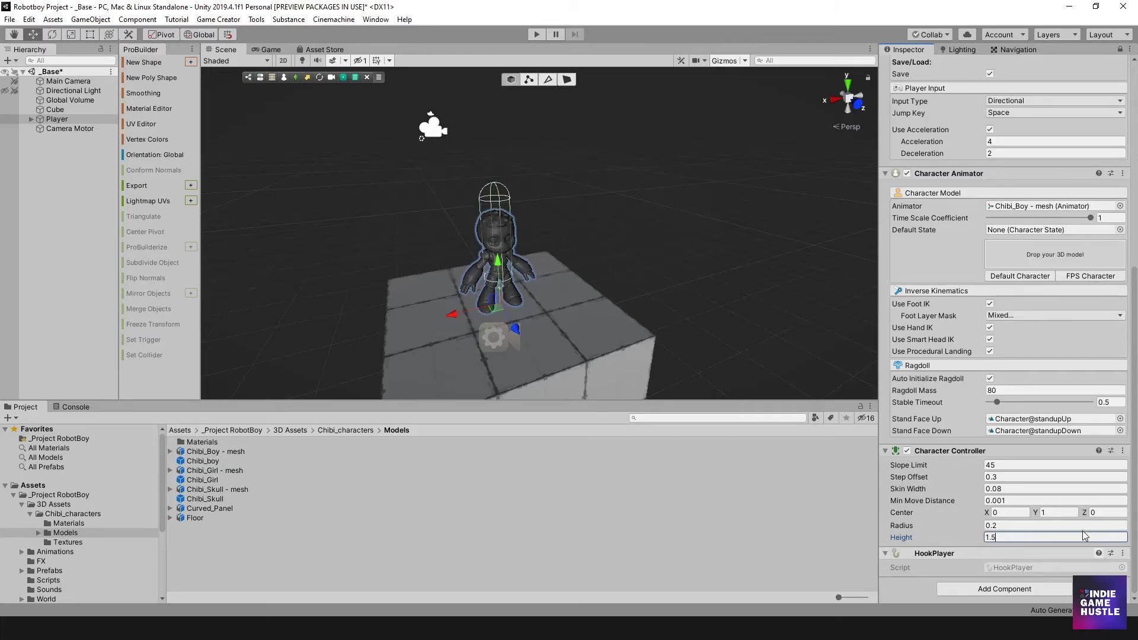
# - Set the Character Controller's Center Y to 0.75, checking the capsule against the model from the front, and deselect the Player
pyautogui.click(858, 107)
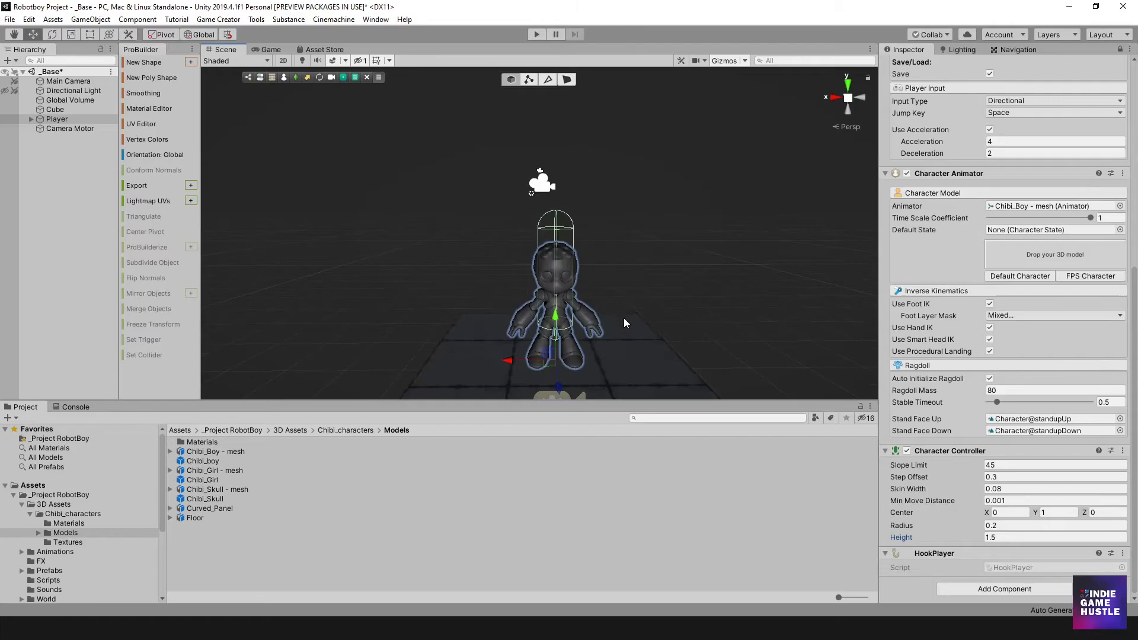
pyautogui.press('f')
pyautogui.scroll(-5, 645, 258)
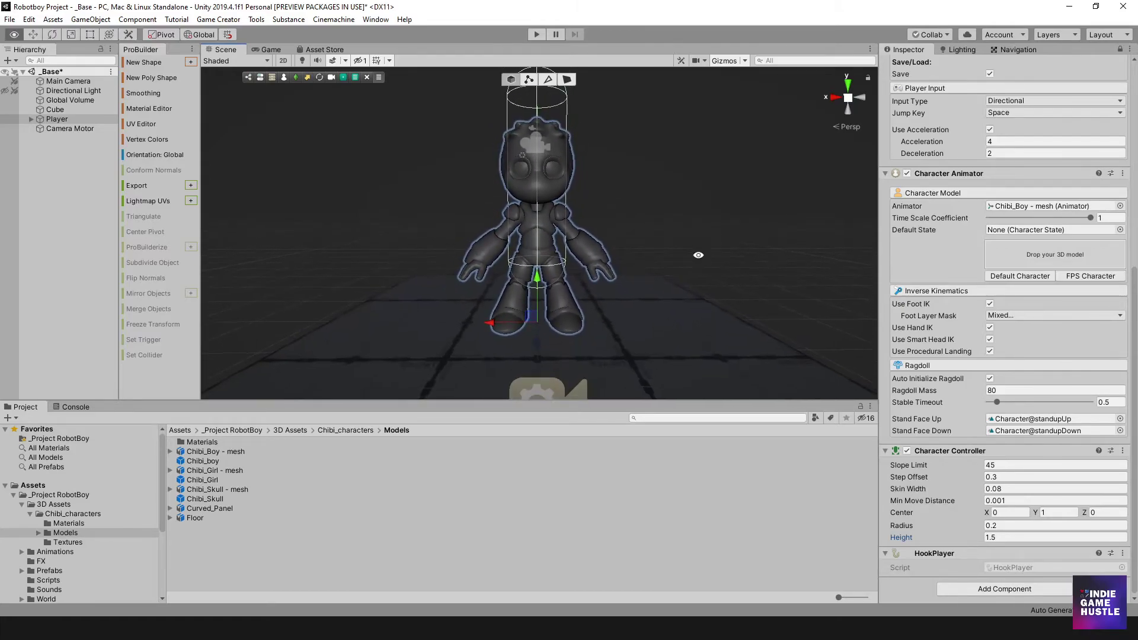
pyautogui.click(1058, 509)
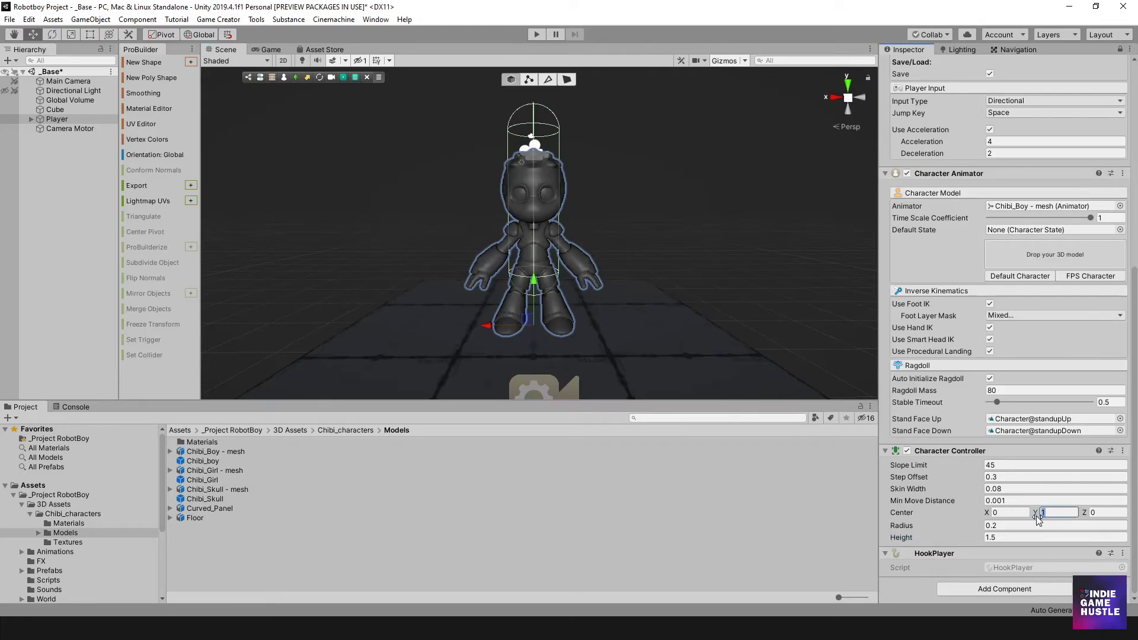
pyautogui.write('0.76')
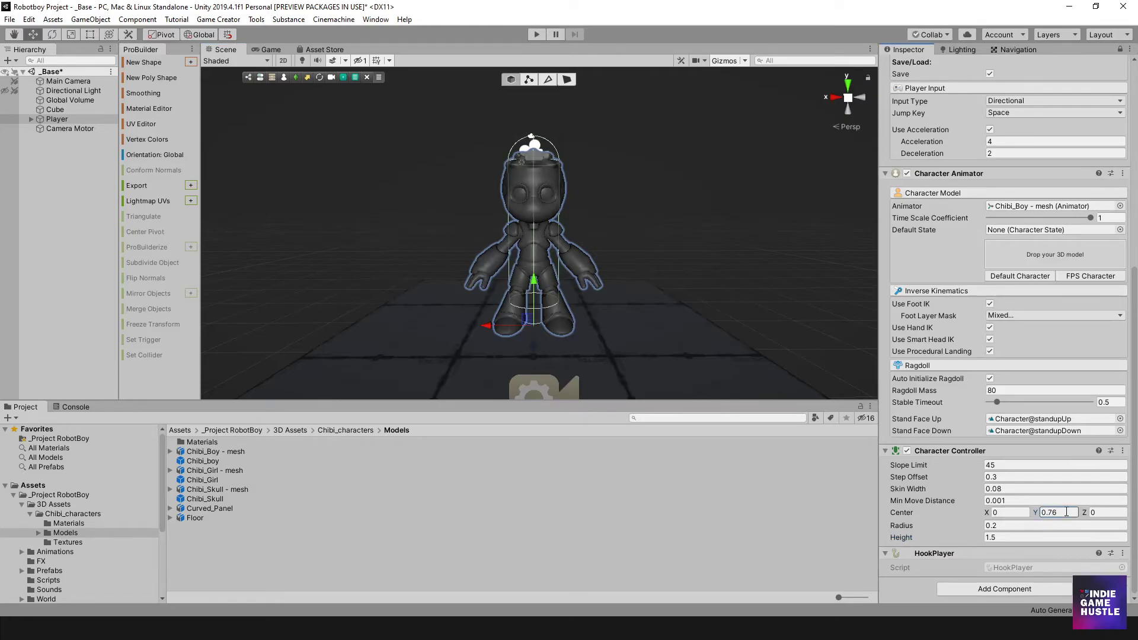
pyautogui.press('BackSpace')
pyautogui.press('BackSpace')
pyautogui.press('BackSpace')
pyautogui.press('BackSpace')
pyautogui.write('.75')
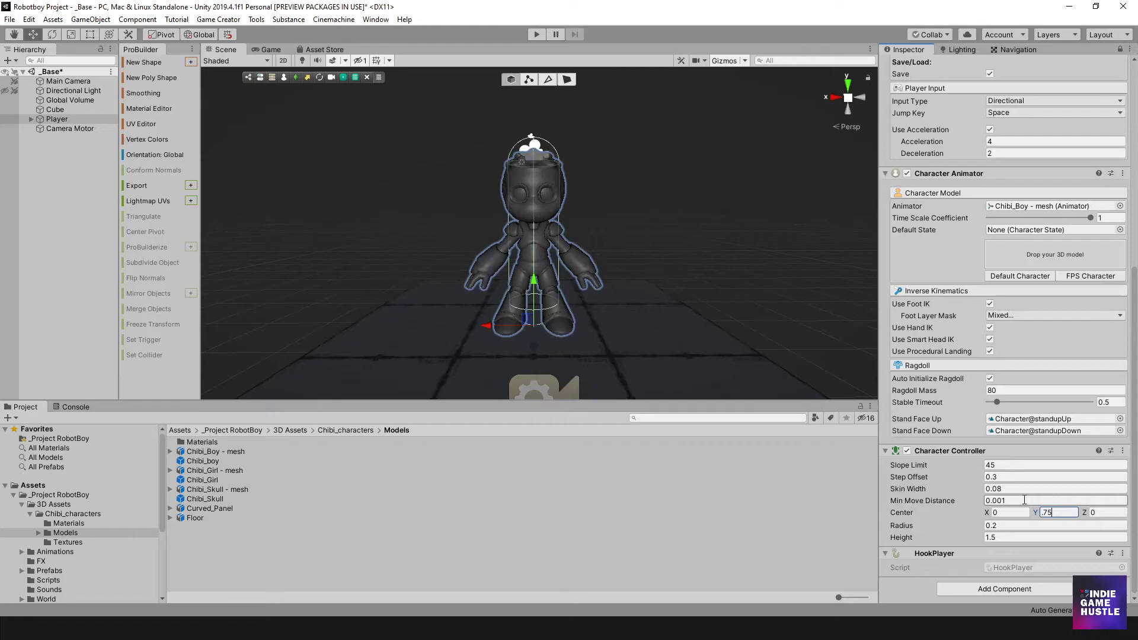
pyautogui.keyDown('alt'); pyautogui.moveTo(670, 236); pyautogui.dragTo(606, 291); pyautogui.keyUp('alt')
pyautogui.click(81, 208)
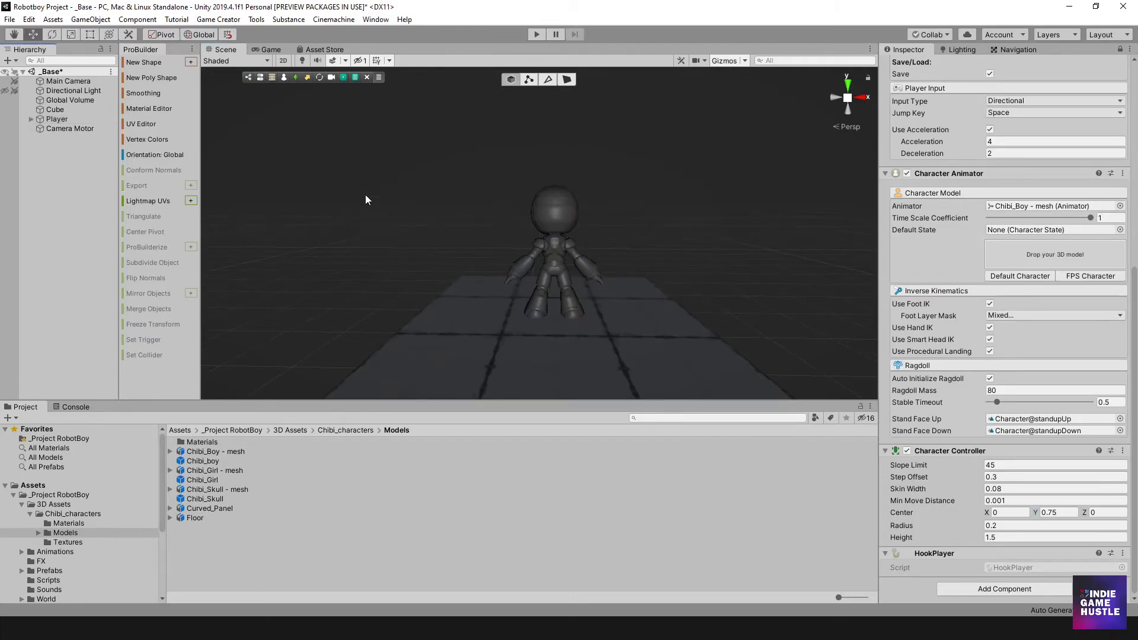
# - Play-test the scene by running and jumping with the Chibi Boy character on the cube, then stop the game
pyautogui.click(536, 34)
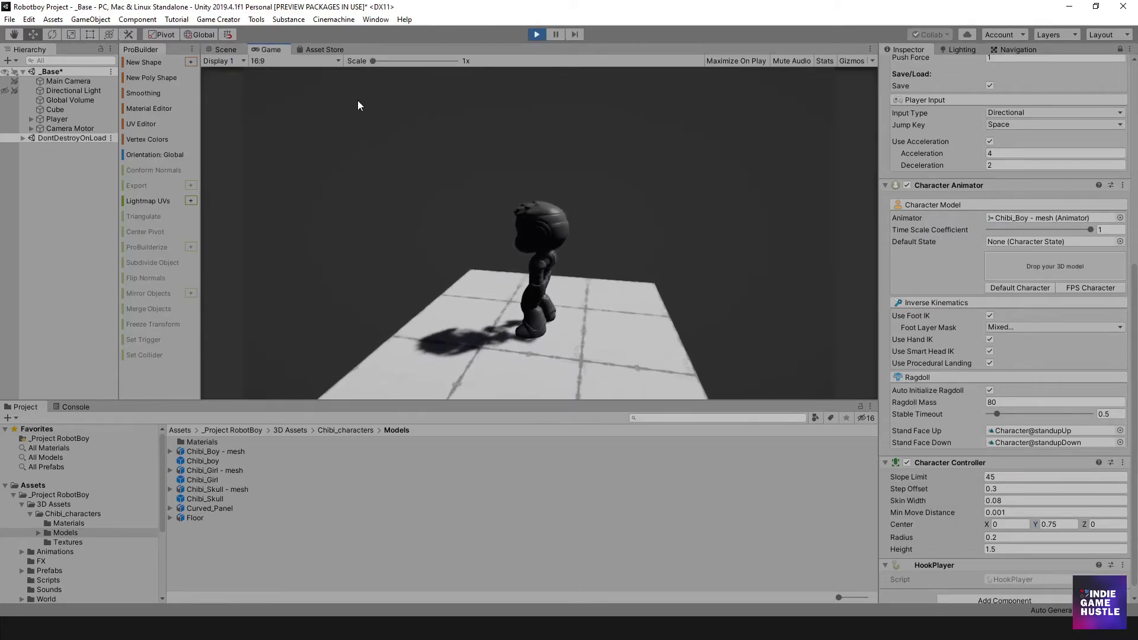
pyautogui.press('space')
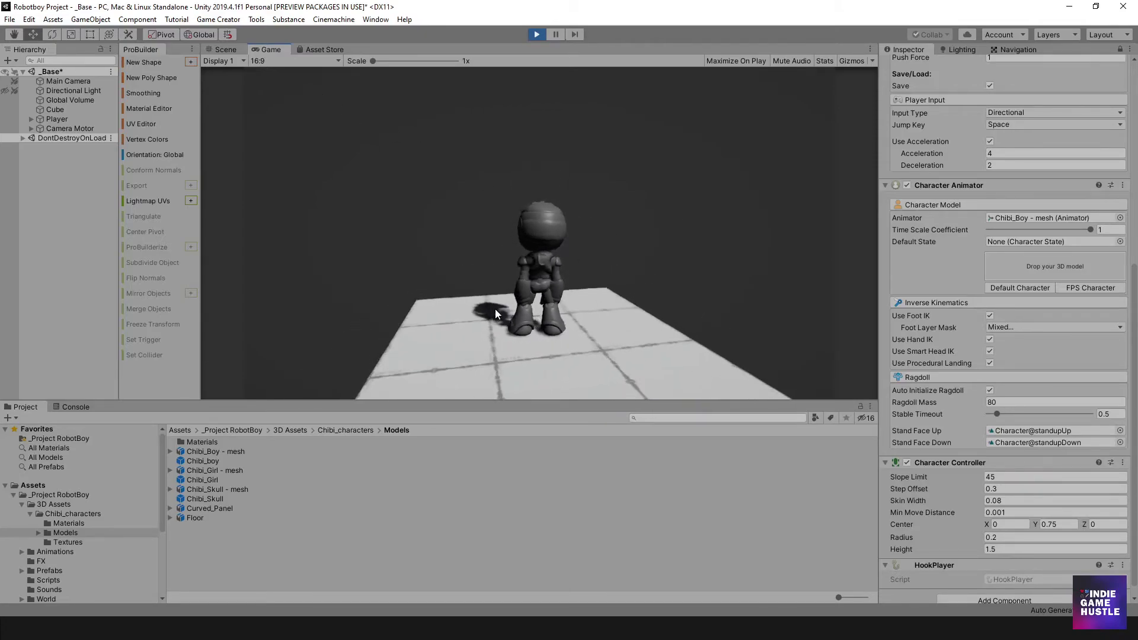
pyautogui.scroll(-5, 498, 296)
pyautogui.press('d')
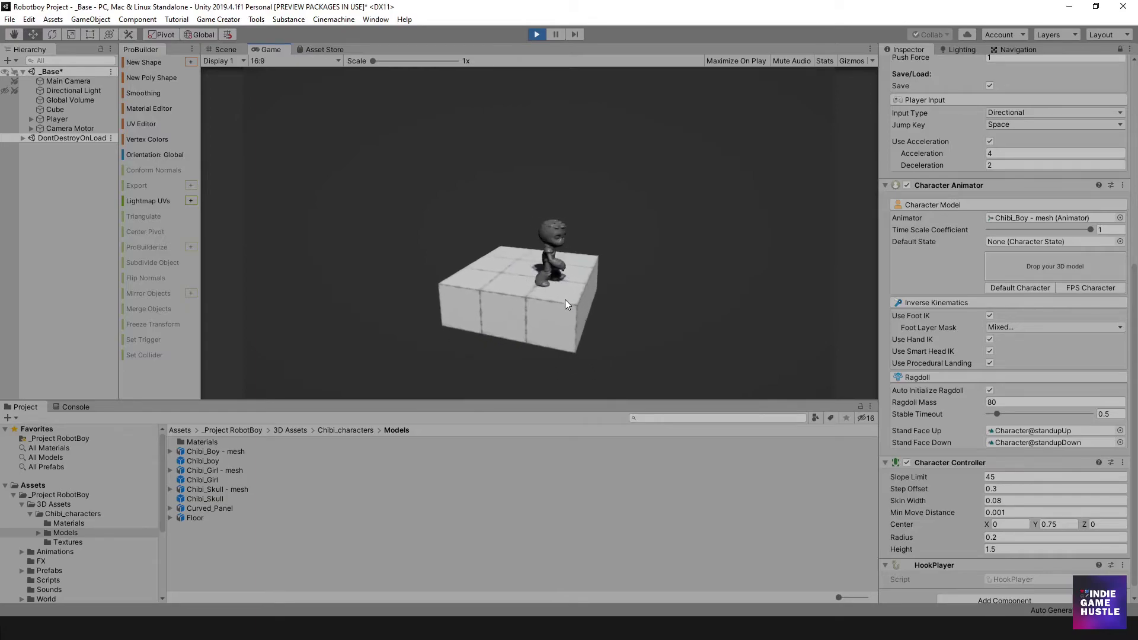
pyautogui.press('a')
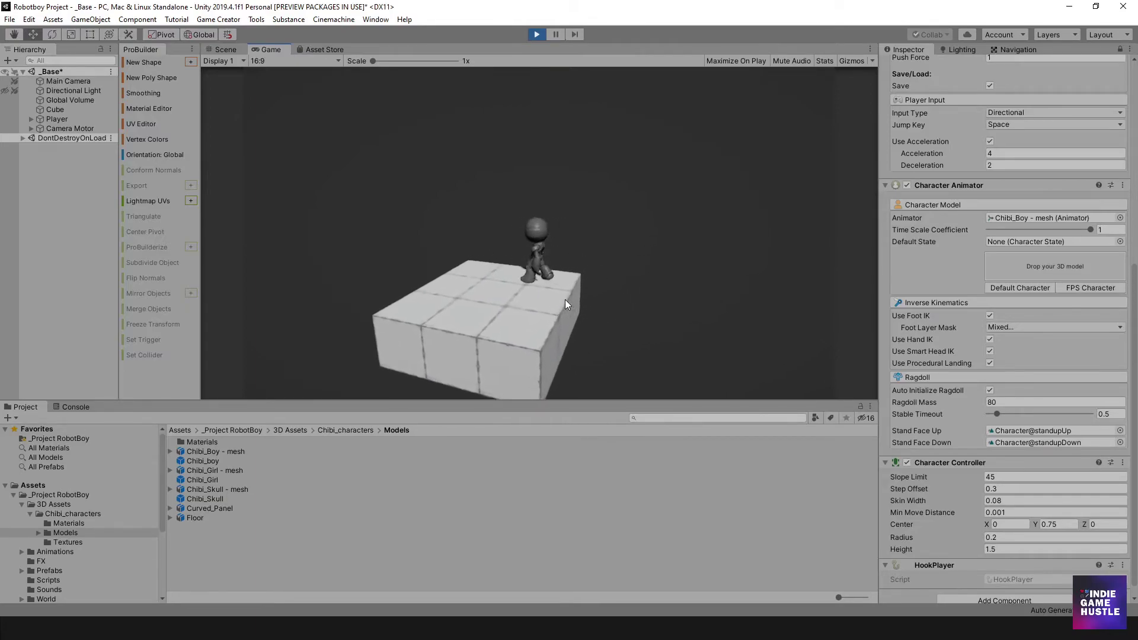
pyautogui.press('space')
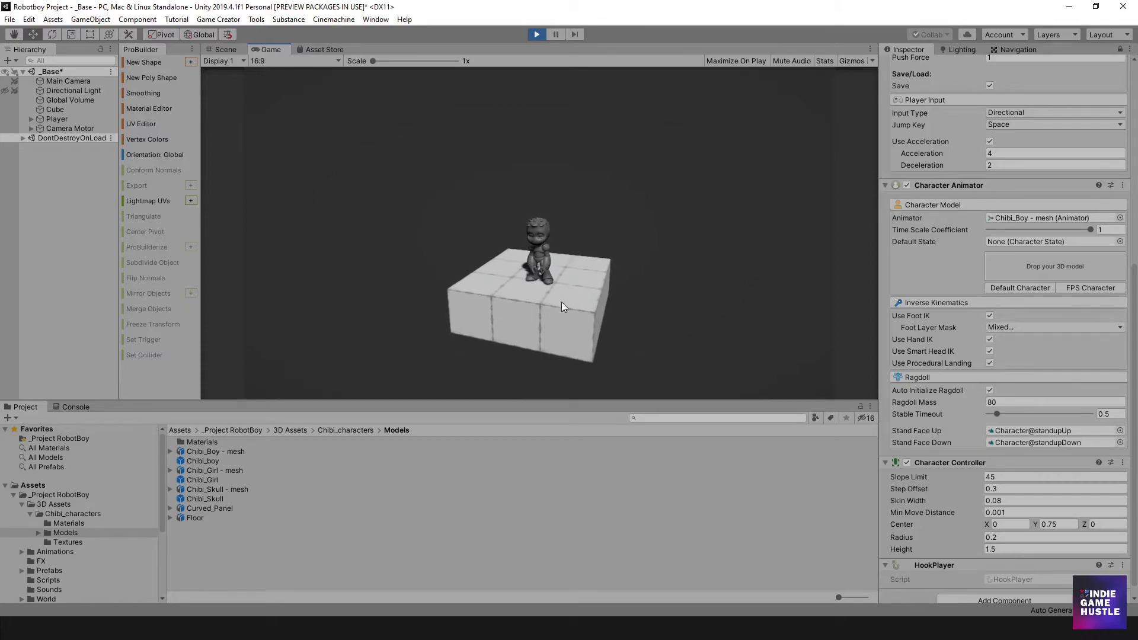
pyautogui.press('w')
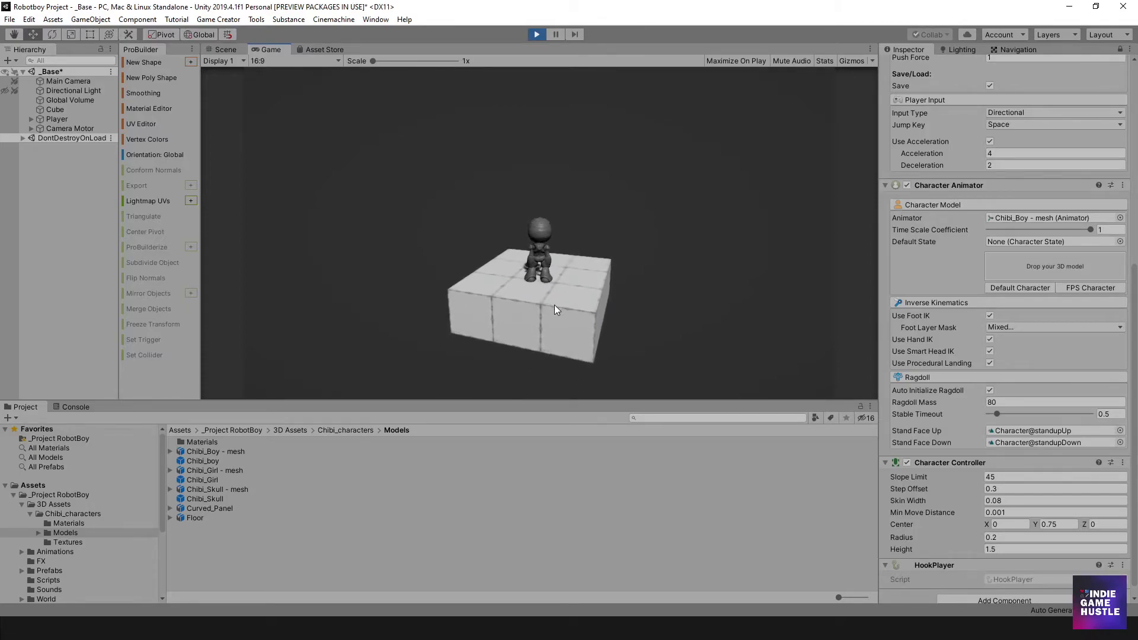
pyautogui.click(537, 35)
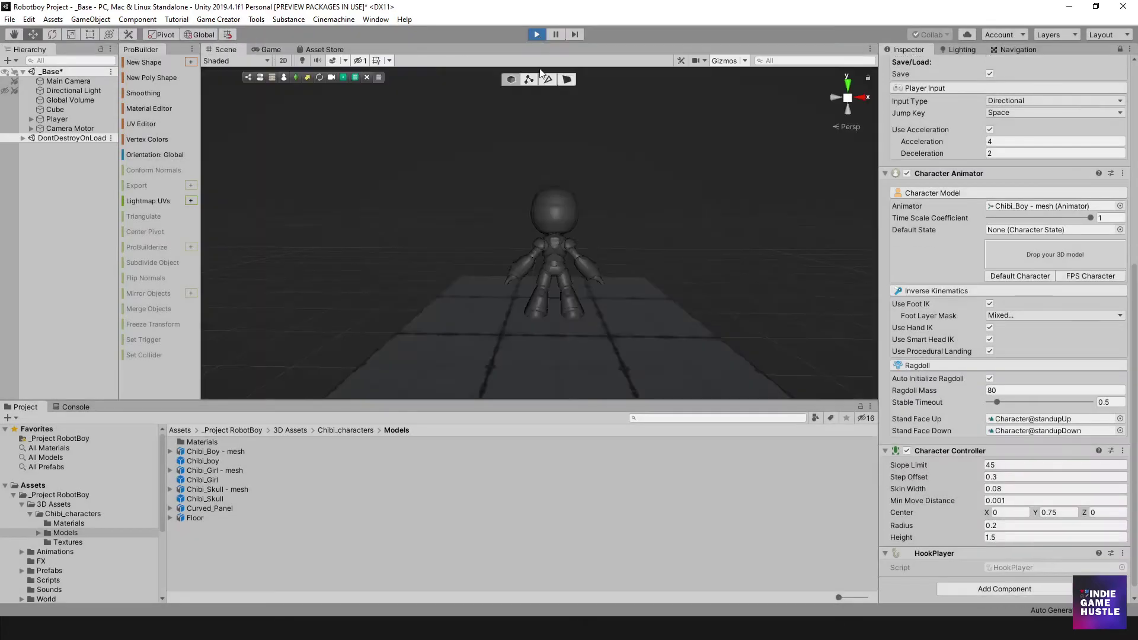
# - Open the Materials folder of Chibi_characters and show its materials as large thumbnails, with the Player viewed from the front
pyautogui.click(60, 119)
pyautogui.keyDown('alt'); pyautogui.moveTo(632, 250); pyautogui.dragTo(534, 240); pyautogui.keyUp('alt')
pyautogui.keyDown('alt'); pyautogui.moveTo(534, 240); pyautogui.dragTo(584, 332, button='right'); pyautogui.keyUp('alt')
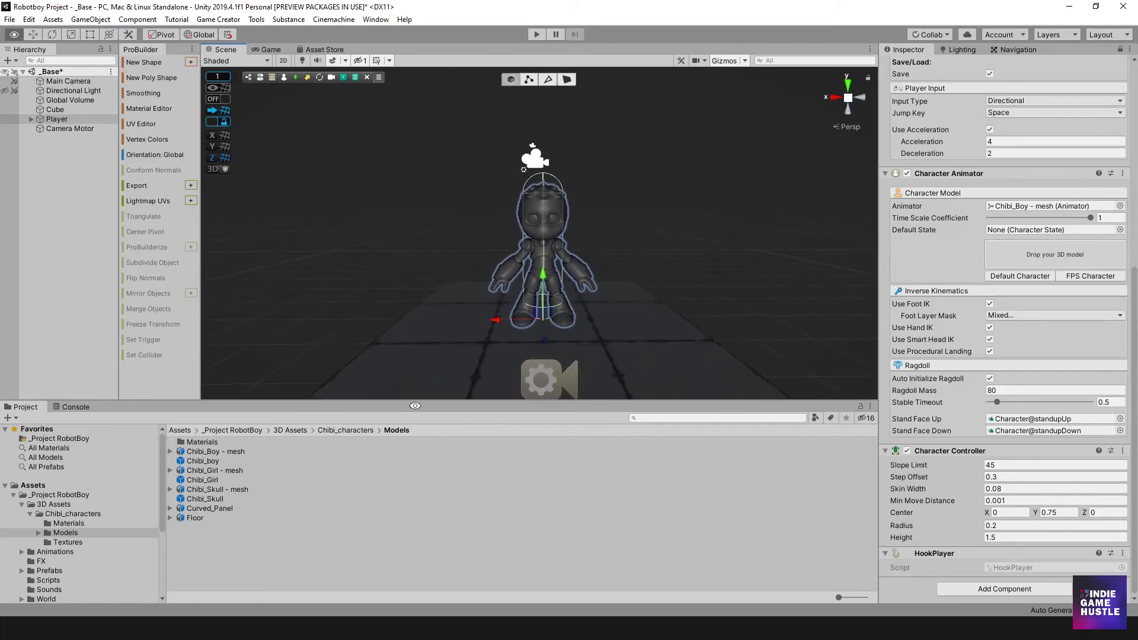
pyautogui.doubleClick(206, 445)
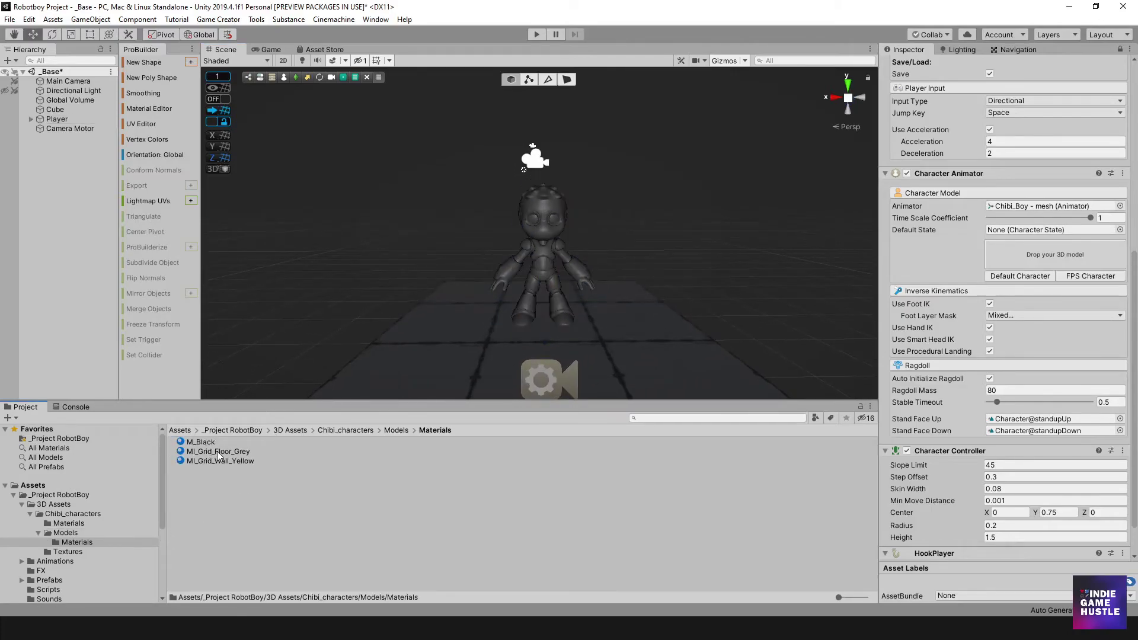
pyautogui.click(218, 451)
pyautogui.click(396, 430)
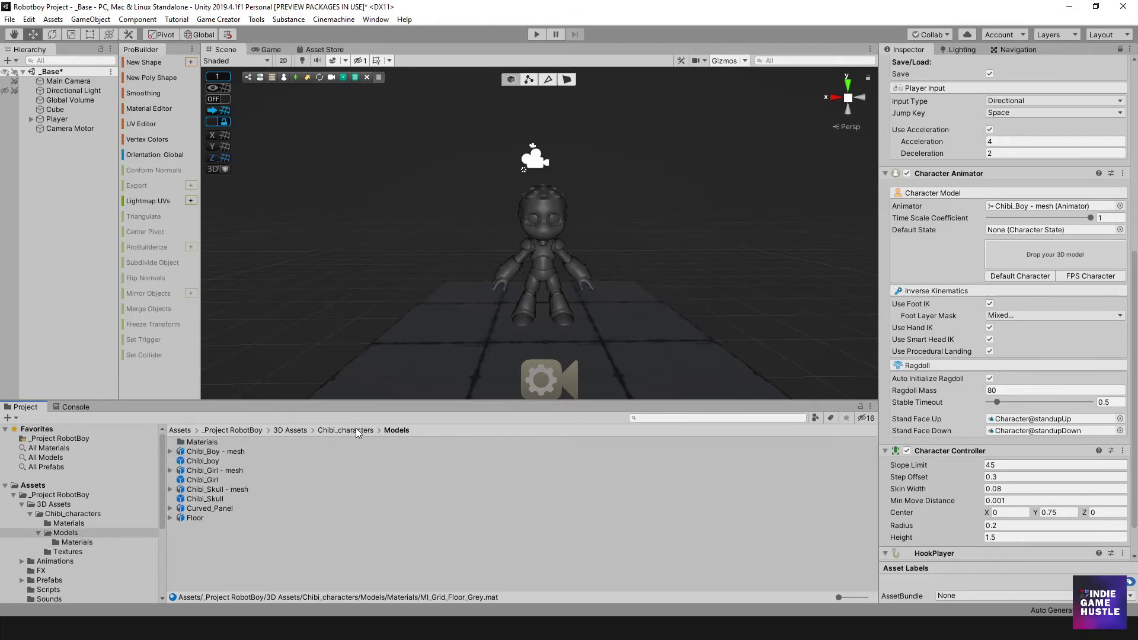
pyautogui.click(356, 430)
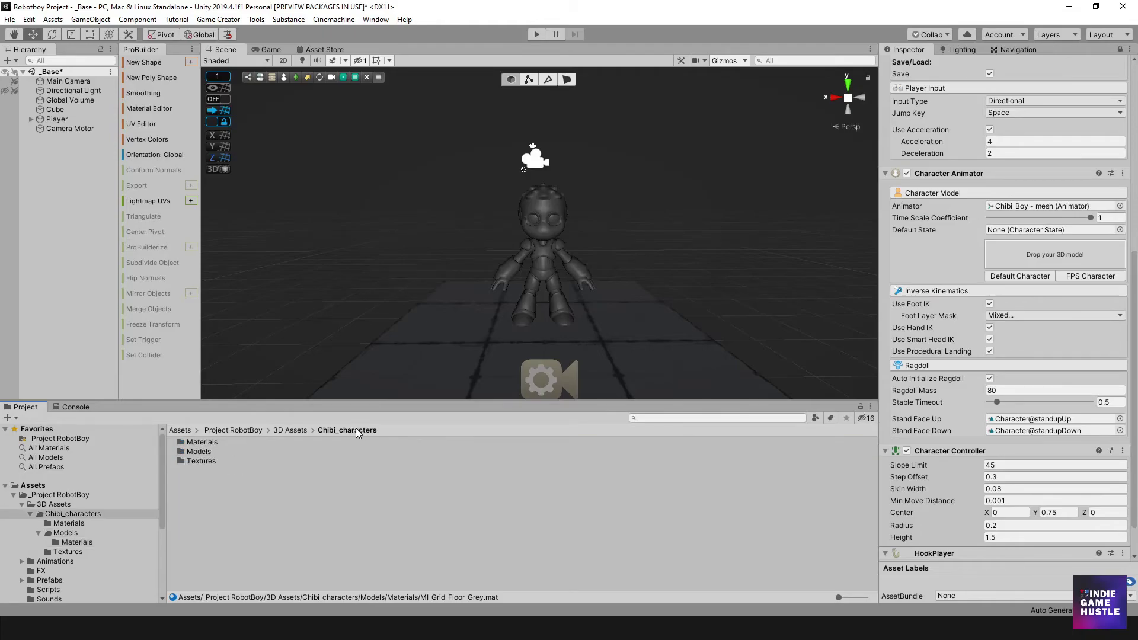
pyautogui.doubleClick(201, 442)
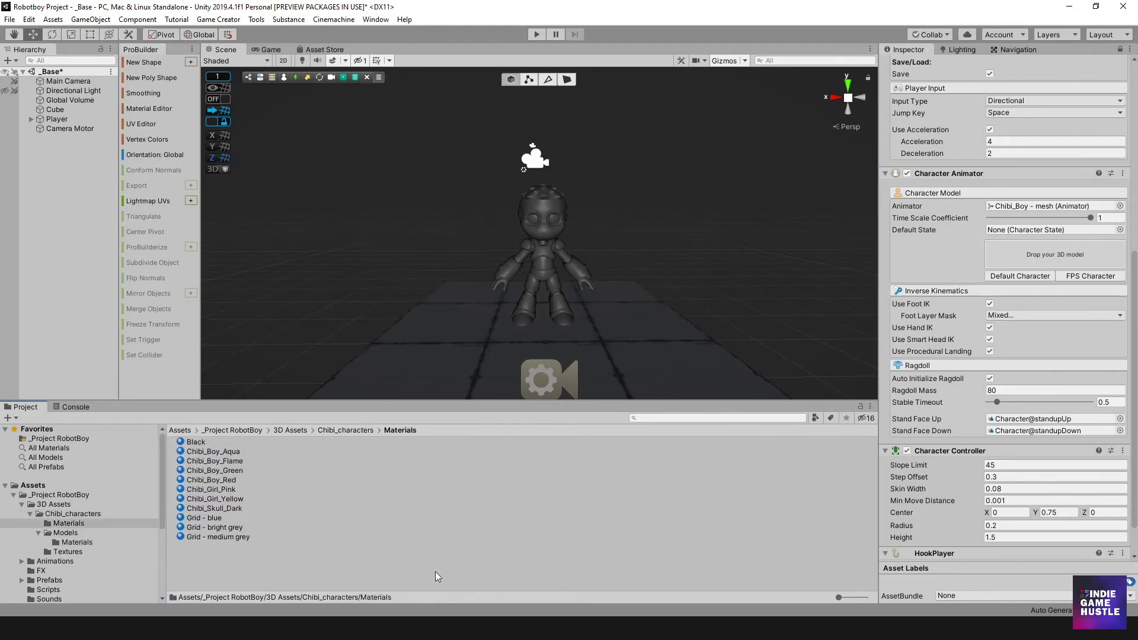
pyautogui.moveTo(840, 599); pyautogui.dragTo(883, 600)
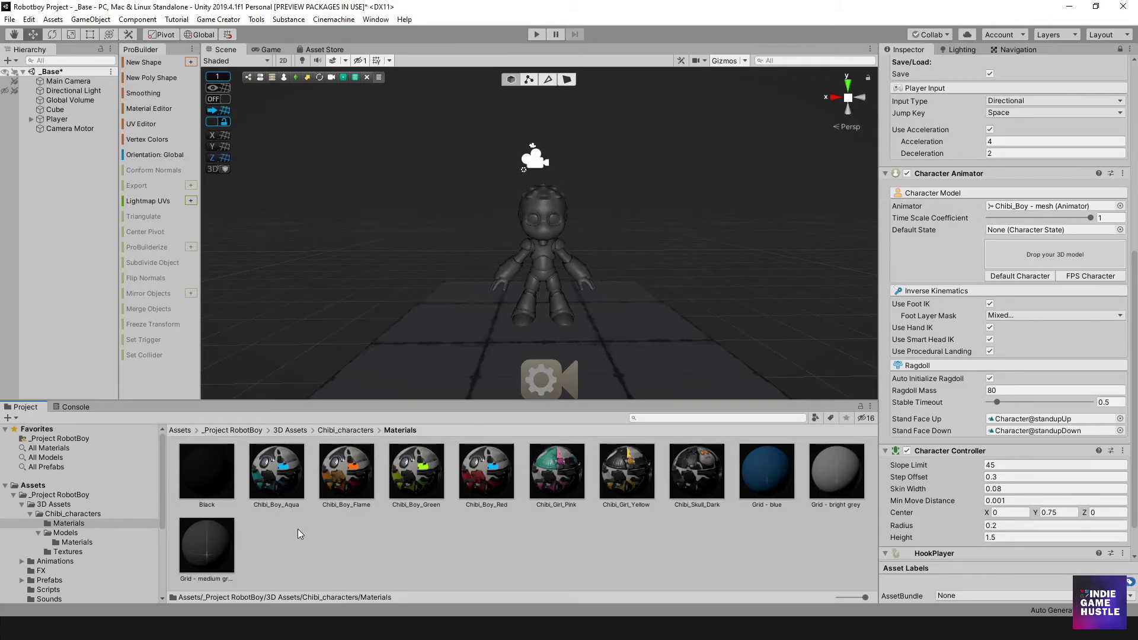
# - Apply the Chibi_Boy_Aqua material to the character's body and try it on the head
pyautogui.moveTo(283, 464); pyautogui.dragTo(537, 275)
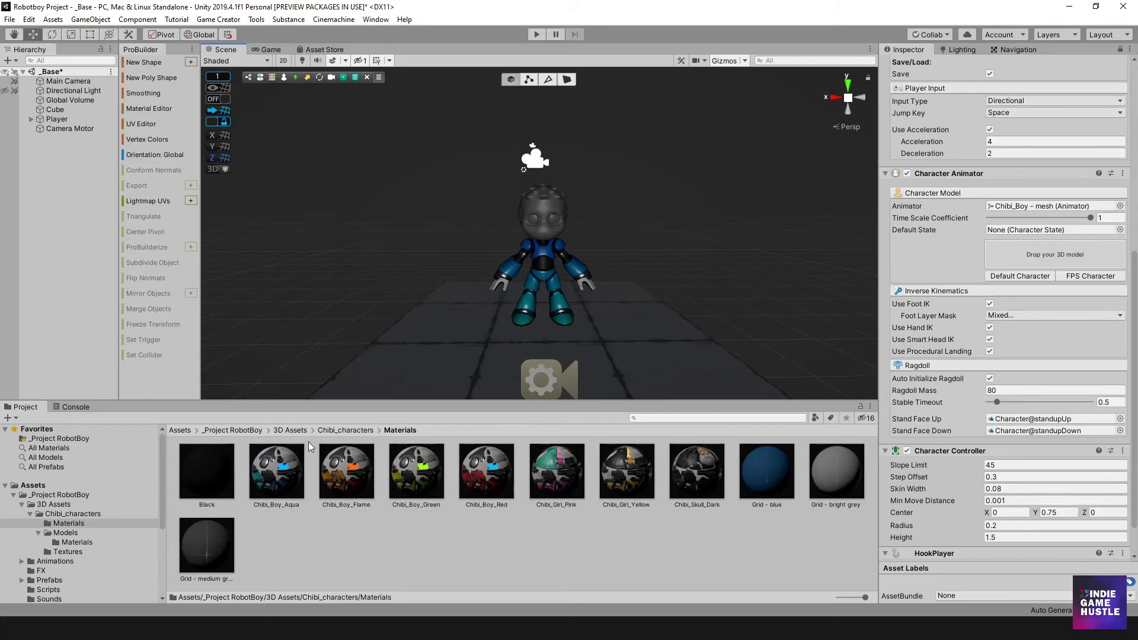
pyautogui.moveTo(278, 468); pyautogui.dragTo(535, 218)
pyautogui.keyDown('alt'); pyautogui.moveTo(667, 248); pyautogui.dragTo(560, 281); pyautogui.keyUp('alt')
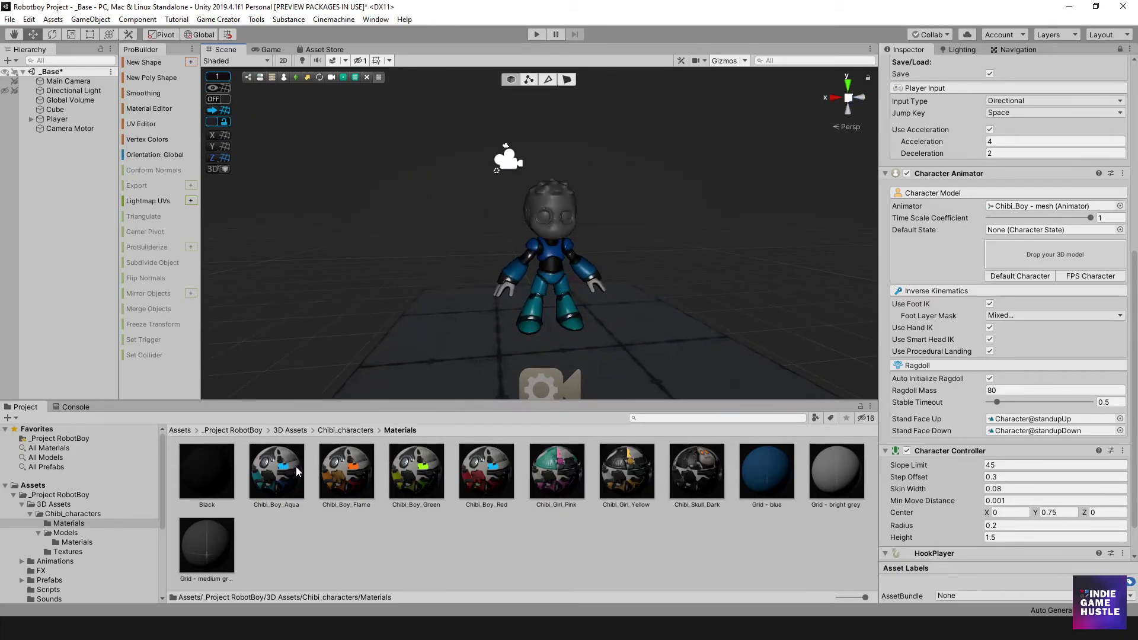
pyautogui.keyDown('alt'); pyautogui.moveTo(512, 341); pyautogui.dragTo(574, 307); pyautogui.keyUp('alt')
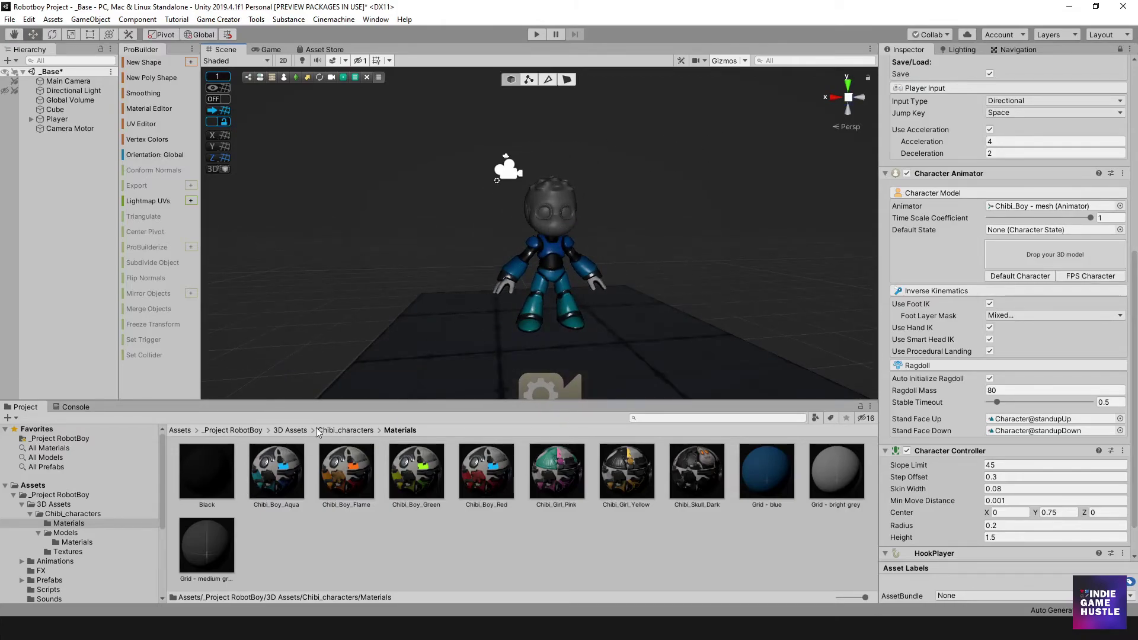
# - Try materials such as Chibi_Boy_Flame and Chibi_Boy_Green on the character's head, finishing with Chibi_Boy_Aqua on the head
pyautogui.moveTo(557, 215)
pyautogui.mouseDown()
pyautogui.moveTo(238, 557)
pyautogui.moveTo(507, 226)
pyautogui.moveTo(556, 214)
pyautogui.moveTo(267, 538)
pyautogui.mouseUp()
pyautogui.moveTo(346, 471); pyautogui.dragTo(542, 258)
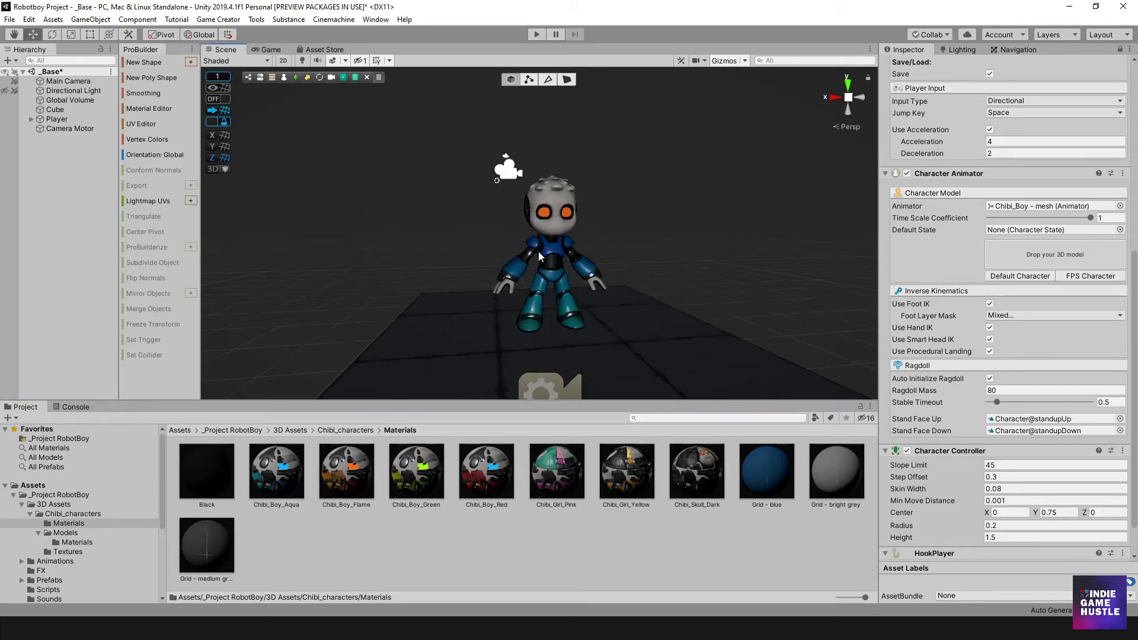
pyautogui.moveTo(422, 484); pyautogui.dragTo(552, 214)
pyautogui.moveTo(551, 294); pyautogui.dragTo(574, 436)
pyautogui.moveTo(284, 477); pyautogui.dragTo(405, 440)
pyautogui.moveTo(357, 481); pyautogui.dragTo(443, 262)
pyautogui.moveTo(561, 476); pyautogui.dragTo(665, 462)
pyautogui.moveTo(712, 502); pyautogui.dragTo(318, 447)
pyautogui.keyDown('alt'); pyautogui.moveTo(543, 238); pyautogui.dragTo(571, 261); pyautogui.keyUp('alt')
# - Play-test the character with its Aqua material, turning the camera around it while running and jumping, and stop the game
pyautogui.click(537, 33)
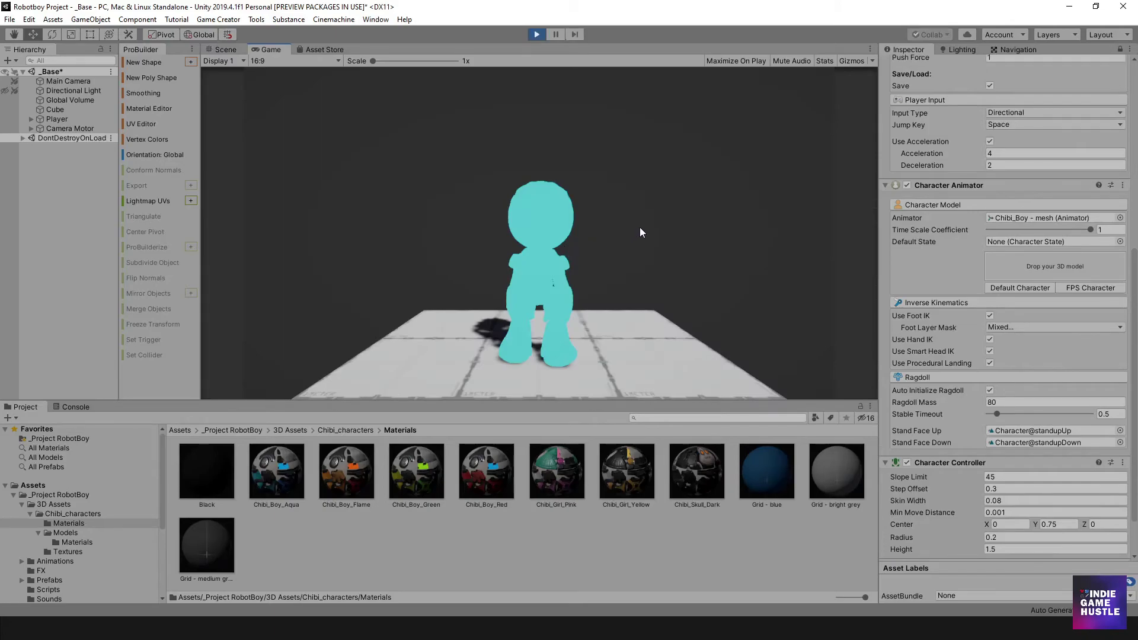
pyautogui.moveTo(668, 224); pyautogui.dragTo(473, 254, button='right')
pyautogui.press('d')
pyautogui.press('w')
pyautogui.press('s')
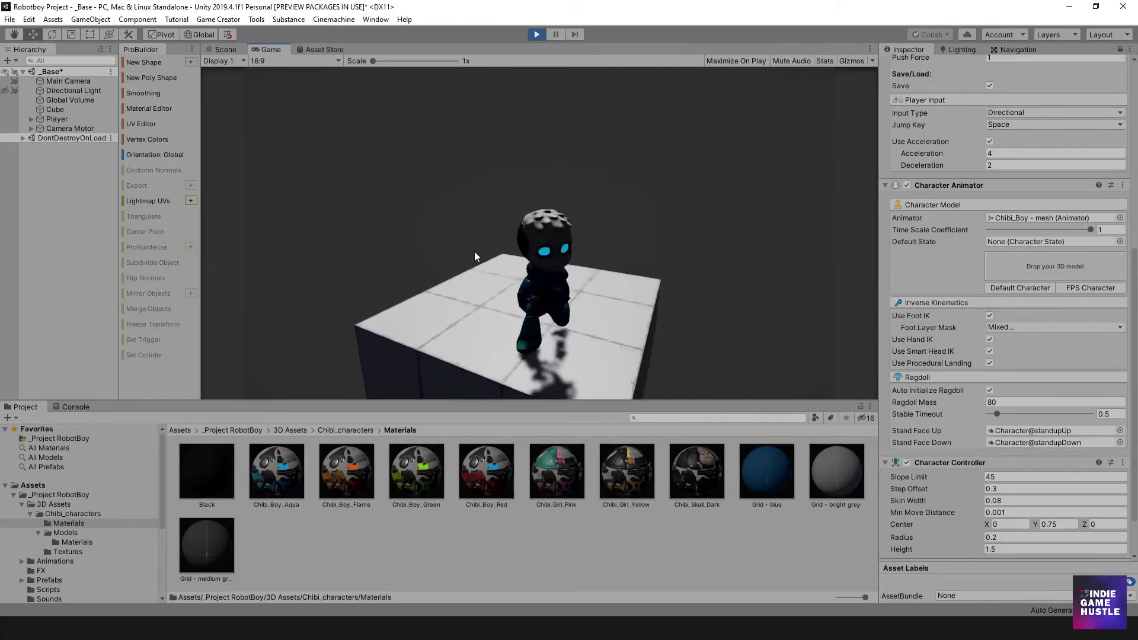
pyautogui.press('space')
pyautogui.press('s')
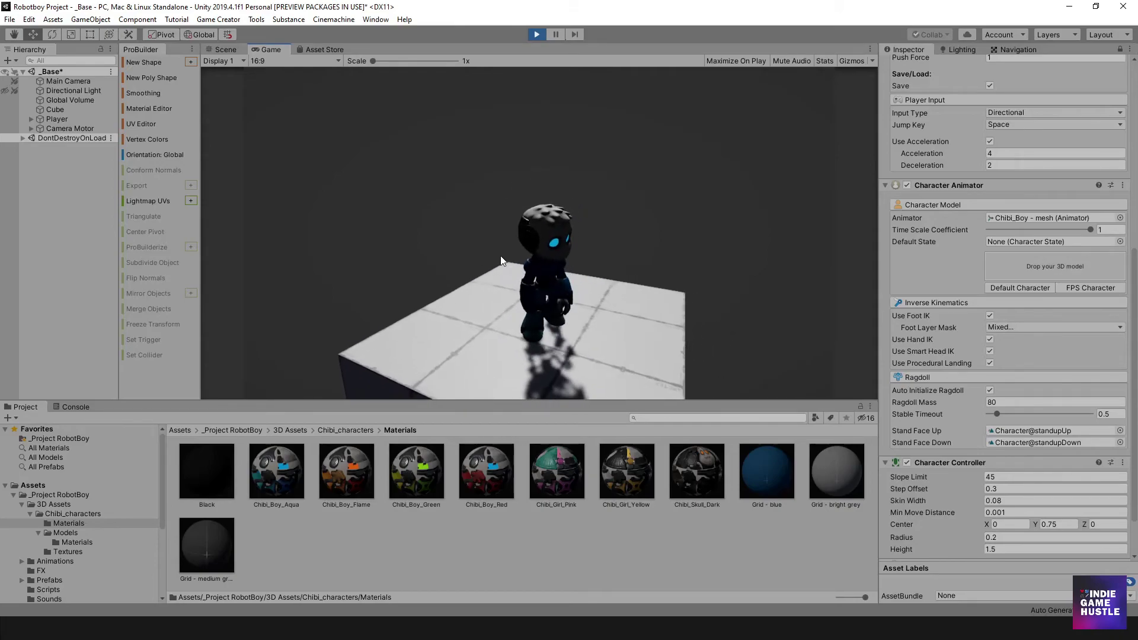
pyautogui.click(537, 35)
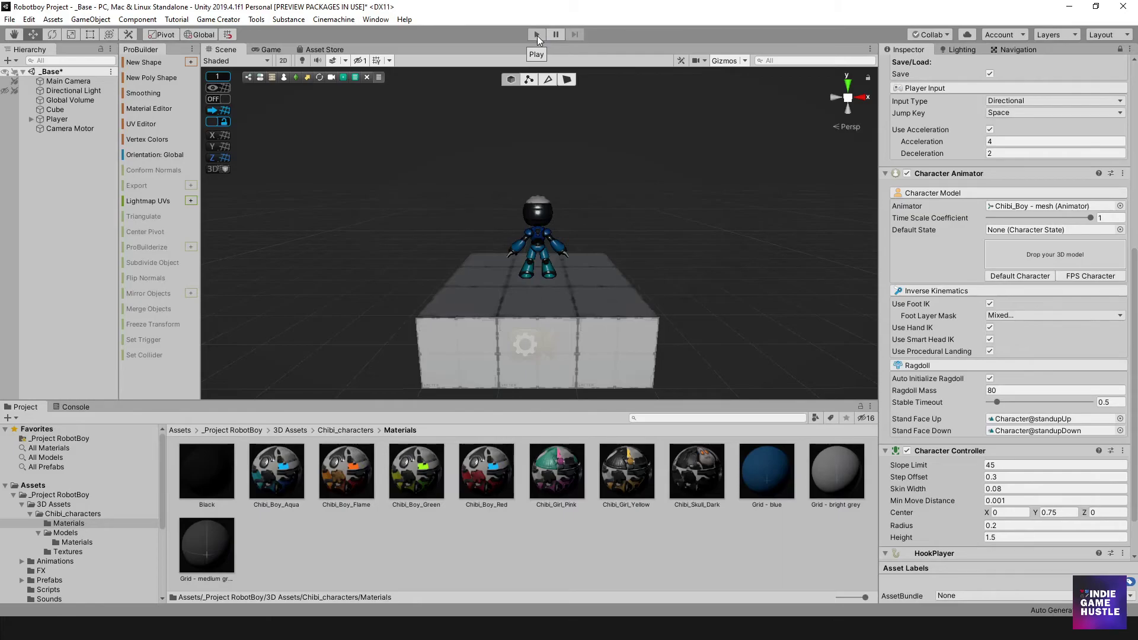
pyautogui.scroll(-2, 547, 206)
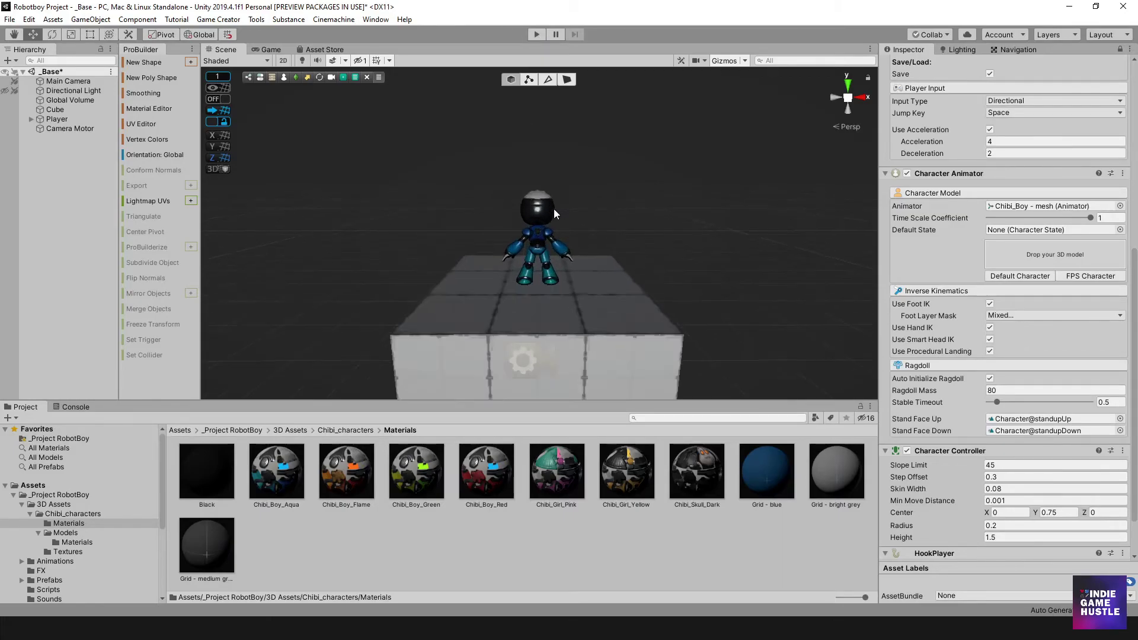
pyautogui.keyDown('alt'); pyautogui.moveTo(554, 208); pyautogui.dragTo(448, 217); pyautogui.keyUp('alt')
pyautogui.keyDown('alt'); pyautogui.moveTo(448, 217); pyautogui.dragTo(548, 219, button='right'); pyautogui.keyUp('alt')
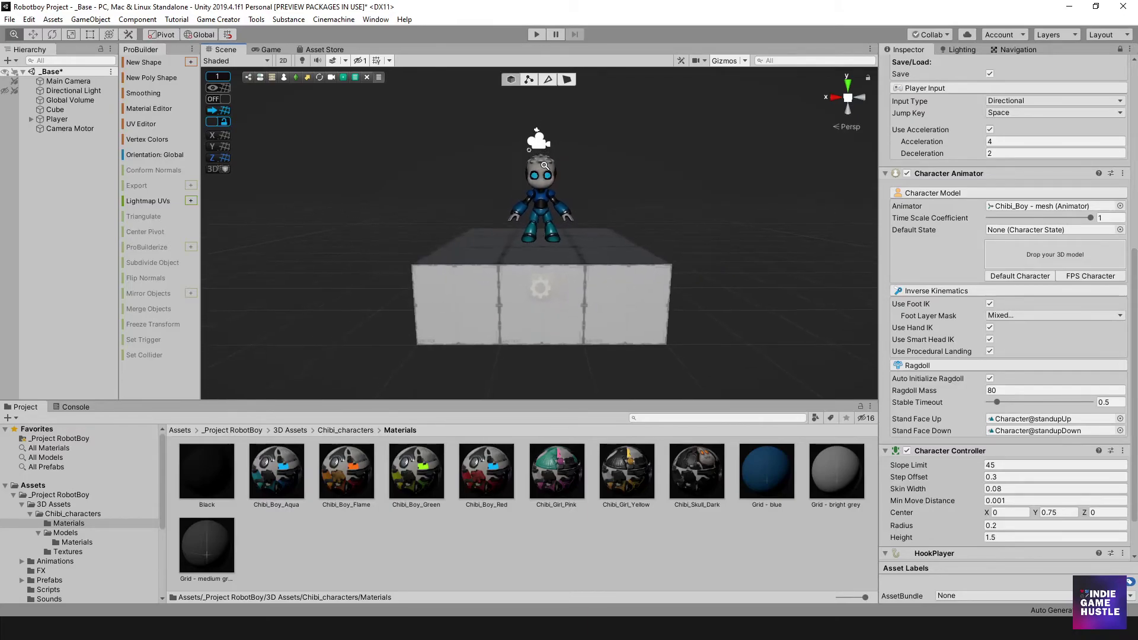
pyautogui.keyDown('alt'); pyautogui.moveTo(549, 219); pyautogui.dragTo(575, 288); pyautogui.keyUp('alt')
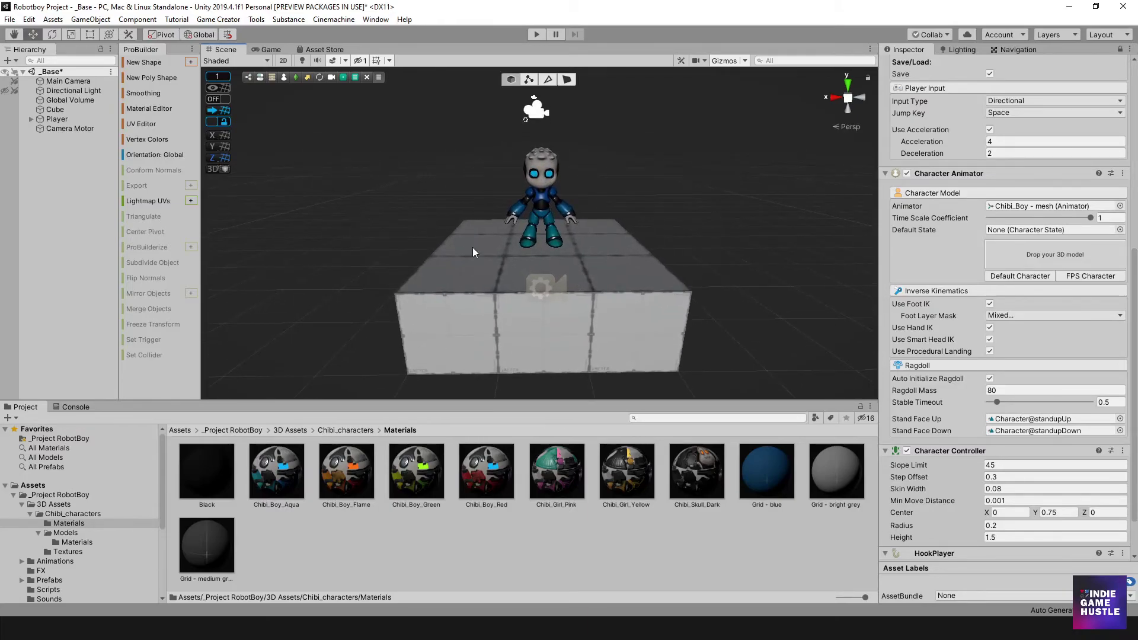
# - Save the _Base scene and the whole project
pyautogui.click(9, 19)
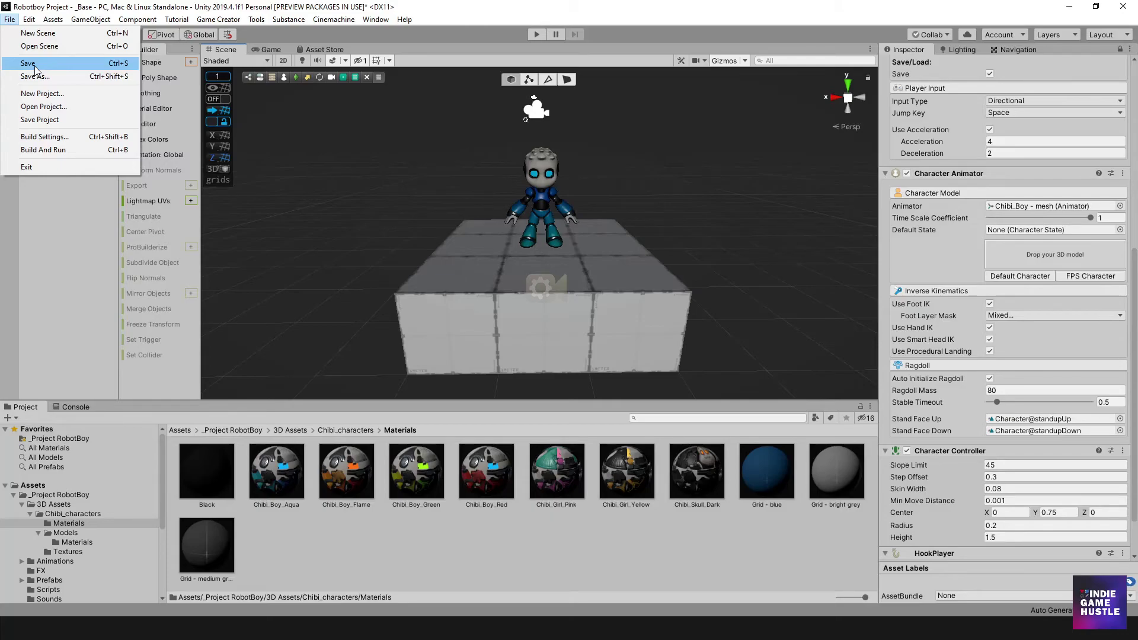
pyautogui.click(44, 214)
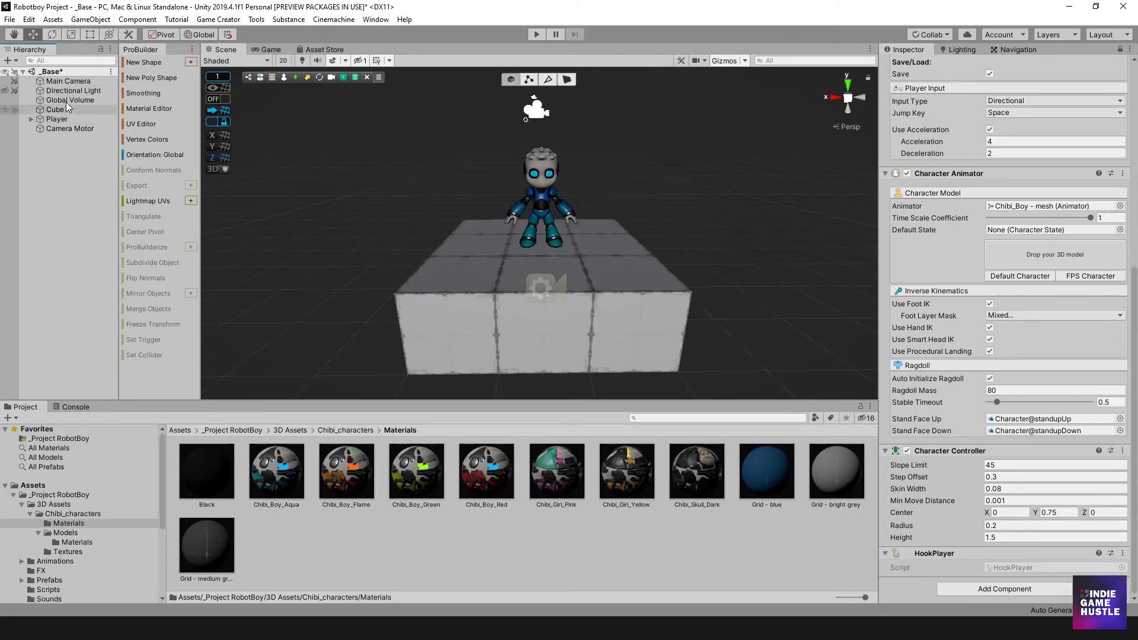
pyautogui.click(10, 19)
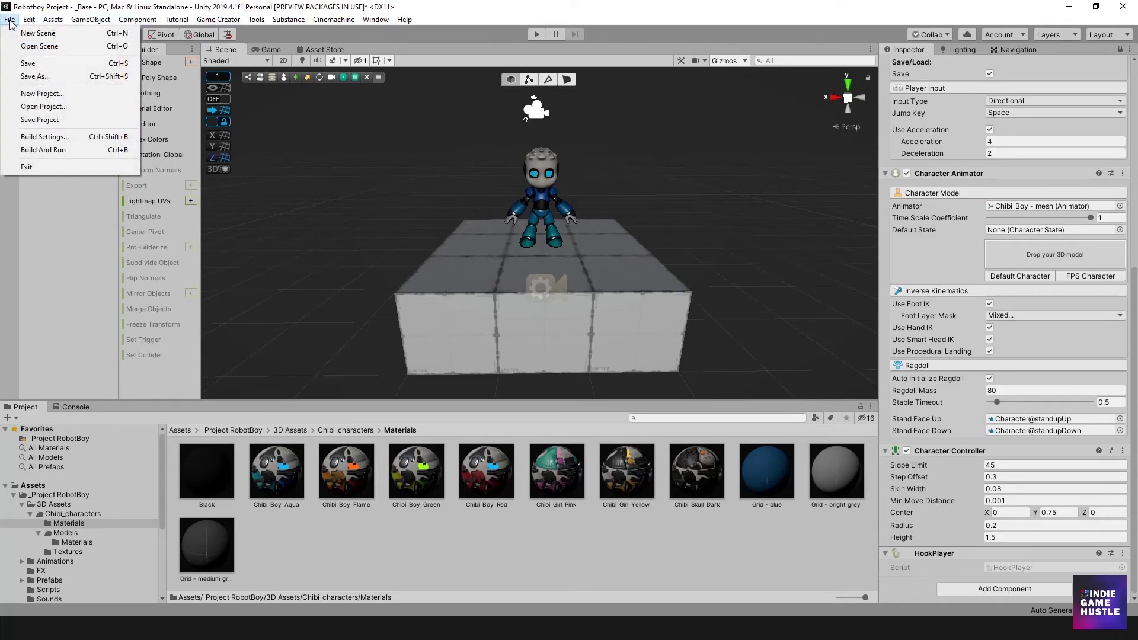
pyautogui.click(37, 66)
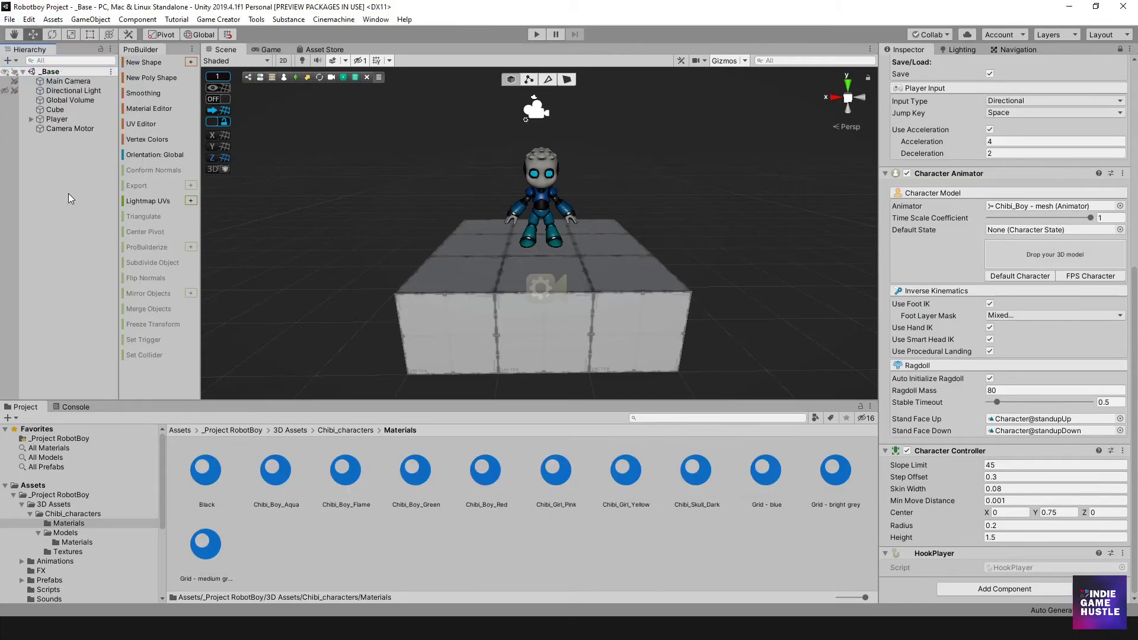
pyautogui.click(10, 20)
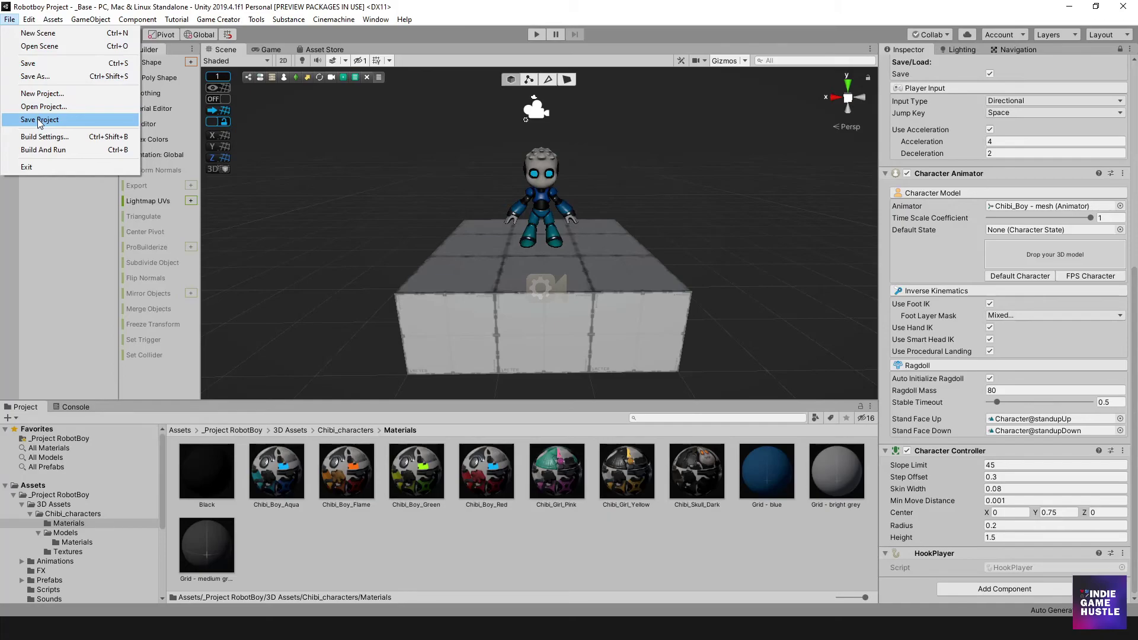
pyautogui.click(39, 120)
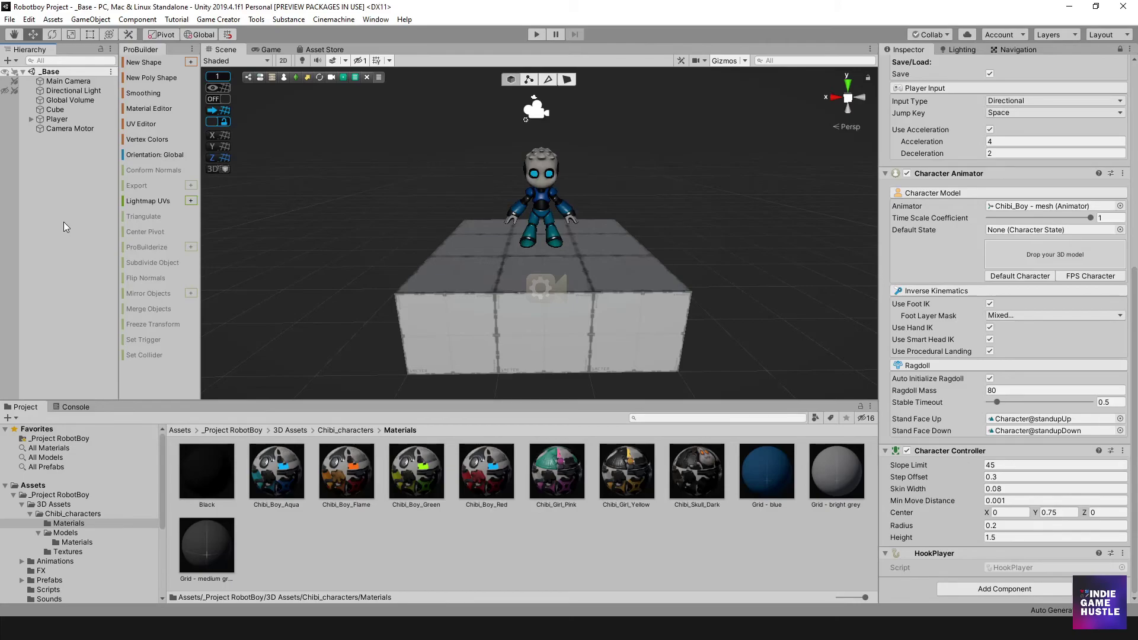
pyautogui.scroll(2, 529, 248)
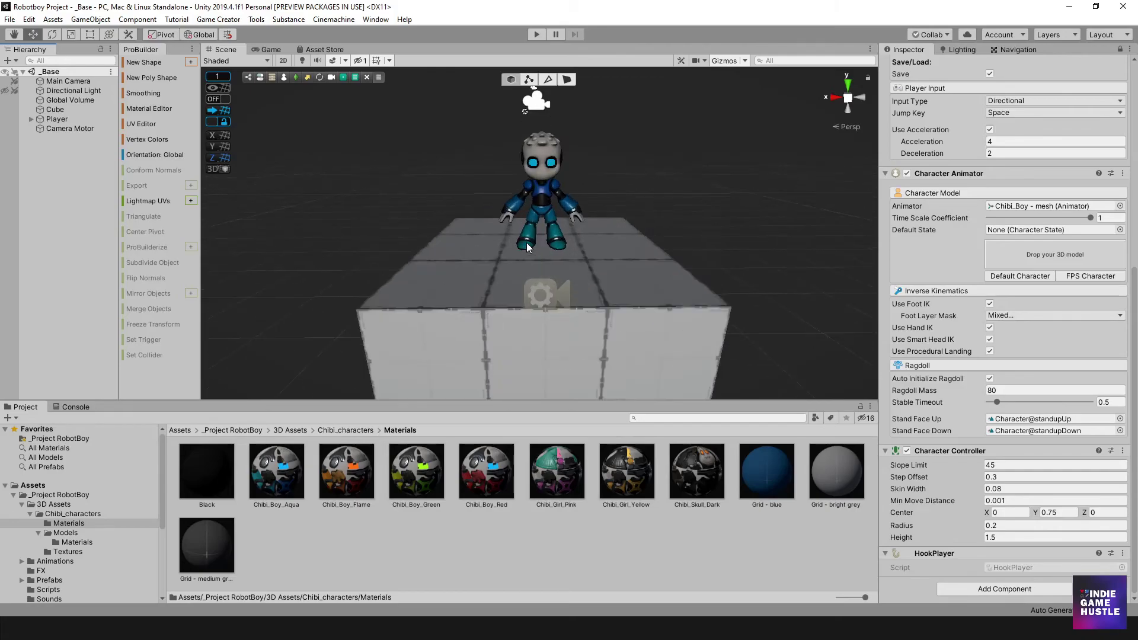
pyautogui.scroll(-1, 527, 244)
pyautogui.scroll(-1, 526, 243)
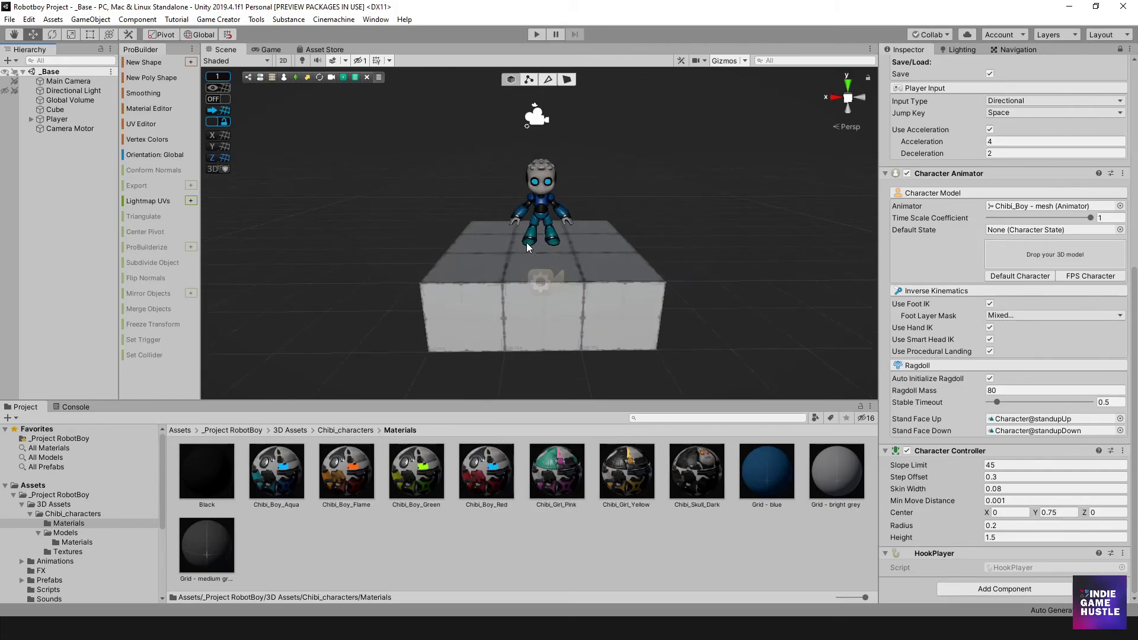
pyautogui.keyDown('alt'); pyautogui.moveTo(548, 217); pyautogui.dragTo(579, 246); pyautogui.keyUp('alt')
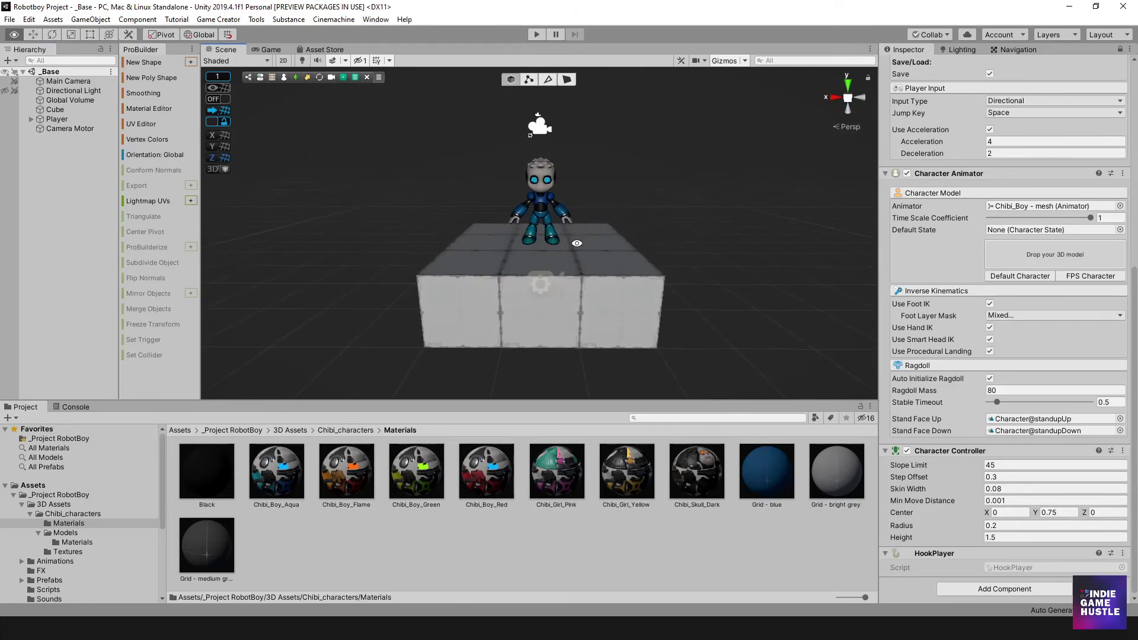
pyautogui.scroll(3, 563, 246)
pyautogui.keyDown('alt'); pyautogui.scroll(-4, 553, 245); pyautogui.keyUp('alt')
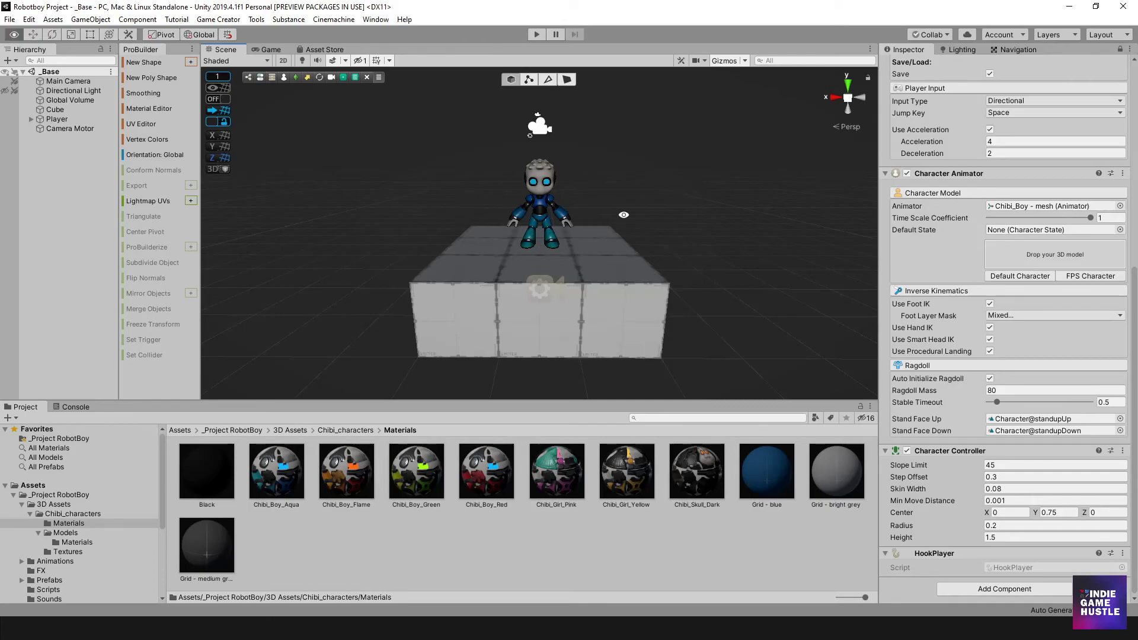
pyautogui.keyDown('alt'); pyautogui.moveTo(624, 216); pyautogui.dragTo(667, 270); pyautogui.keyUp('alt')
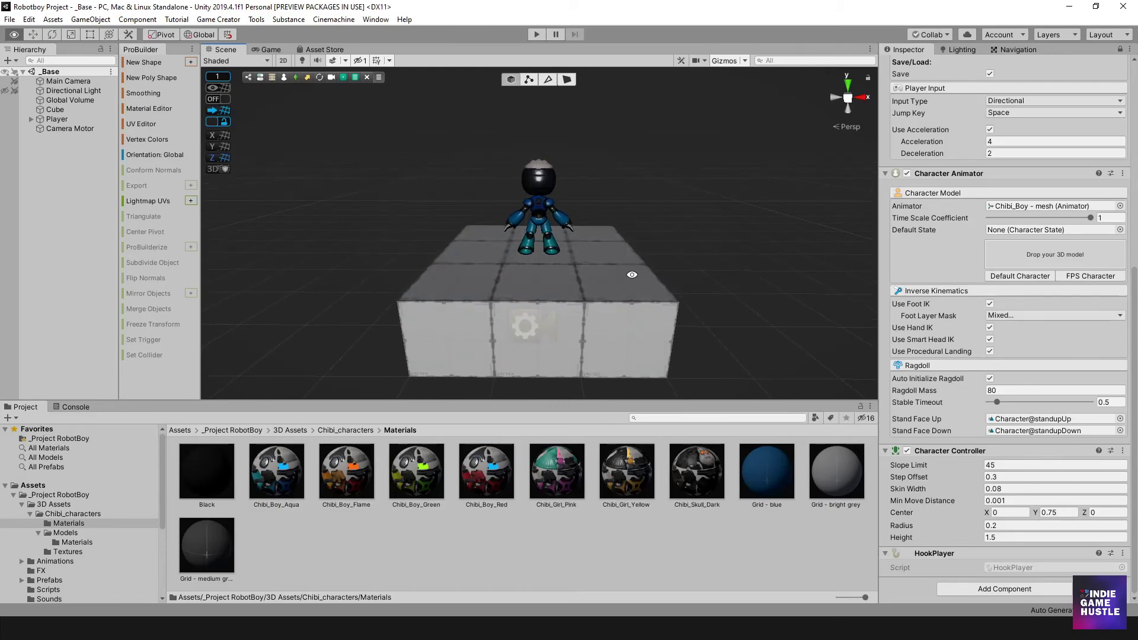
pyautogui.keyDown('alt'); pyautogui.moveTo(581, 265); pyautogui.dragTo(587, 273, button='right'); pyautogui.keyUp('alt')
pyautogui.moveTo(586, 273)
pyautogui.keyDown('alt'); pyautogui.mouseDown()
pyautogui.moveTo(578, 260)
pyautogui.moveTo(598, 280)
pyautogui.mouseUp(); pyautogui.keyUp('alt')
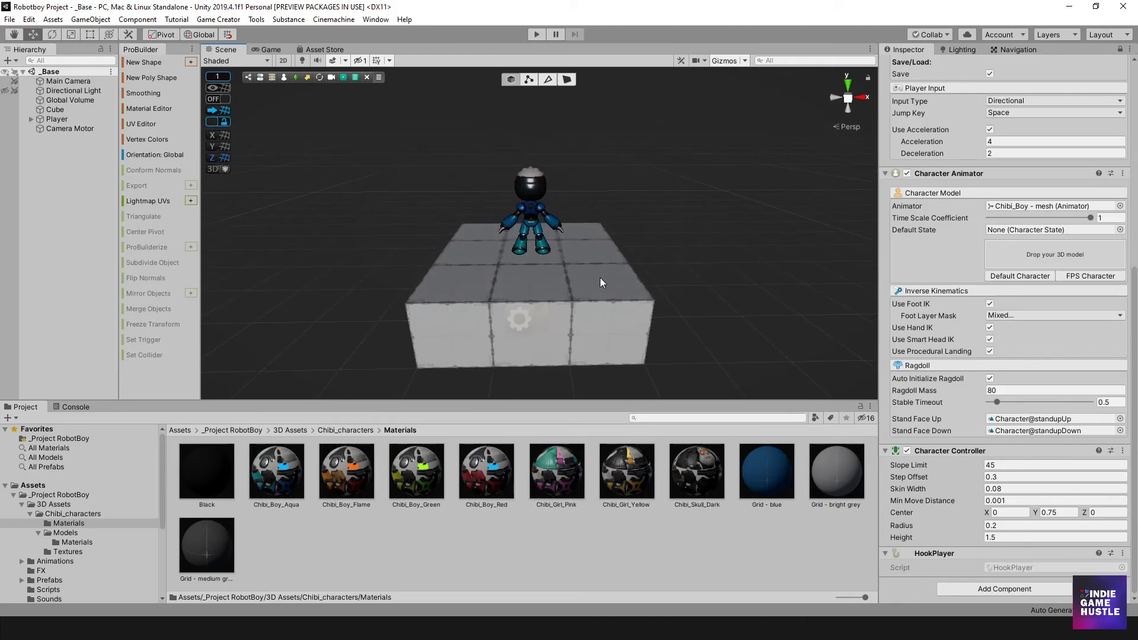
pyautogui.moveTo(594, 274)
pyautogui.keyDown('alt'); pyautogui.mouseDown()
pyautogui.moveTo(589, 267)
pyautogui.moveTo(609, 271)
pyautogui.mouseUp(); pyautogui.keyUp('alt')
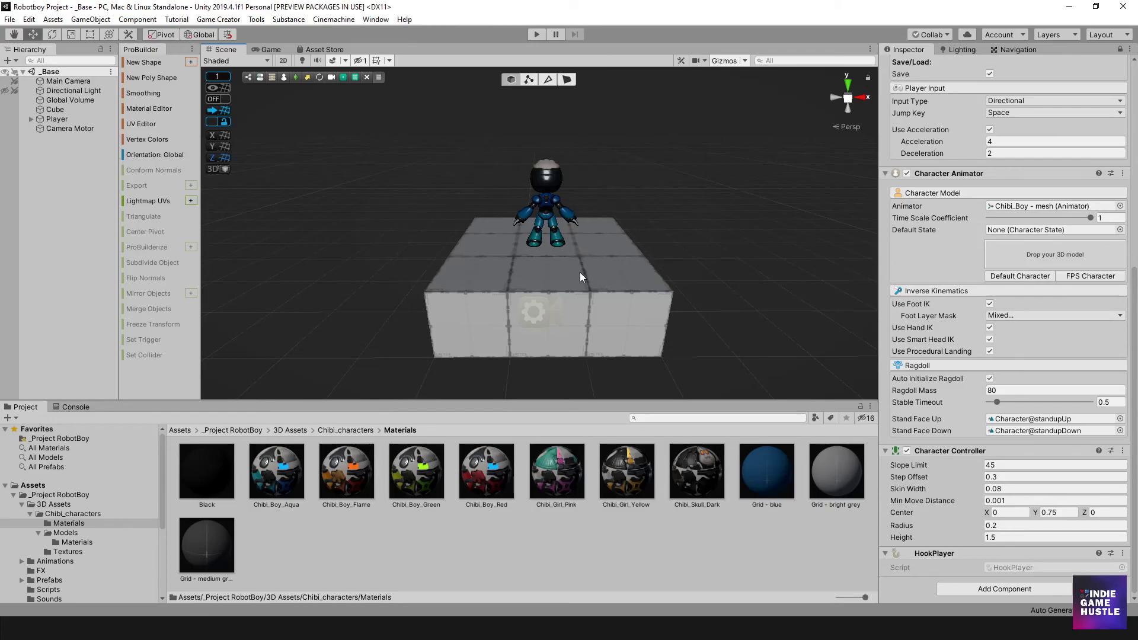
pyautogui.keyDown('alt'); pyautogui.moveTo(625, 237); pyautogui.dragTo(529, 234); pyautogui.keyUp('alt')
pyautogui.keyDown('alt'); pyautogui.moveTo(528, 234); pyautogui.dragTo(590, 273, button='right'); pyautogui.keyUp('alt')
pyautogui.moveTo(590, 272)
pyautogui.keyDown('alt'); pyautogui.mouseDown()
pyautogui.moveTo(665, 269)
pyautogui.moveTo(515, 323)
pyautogui.moveTo(560, 308)
pyautogui.moveTo(574, 283)
pyautogui.mouseUp(); pyautogui.keyUp('alt')
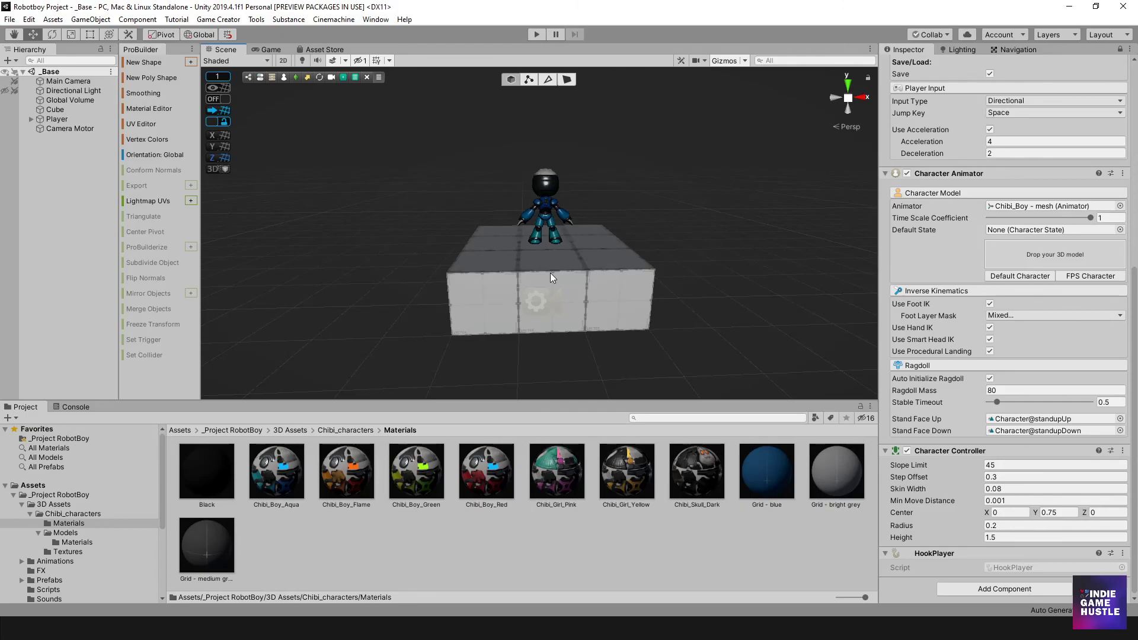
pyautogui.moveTo(628, 250)
pyautogui.keyDown('alt'); pyautogui.mouseDown()
pyautogui.moveTo(599, 256)
pyautogui.moveTo(623, 259)
pyautogui.moveTo(615, 246)
pyautogui.mouseUp(); pyautogui.keyUp('alt')
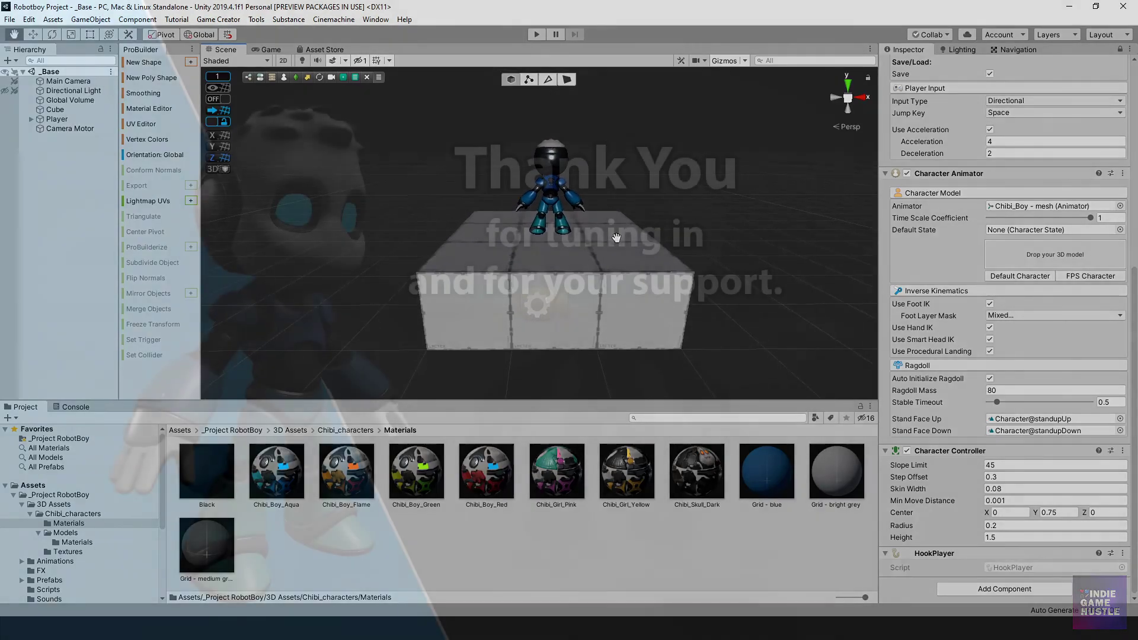